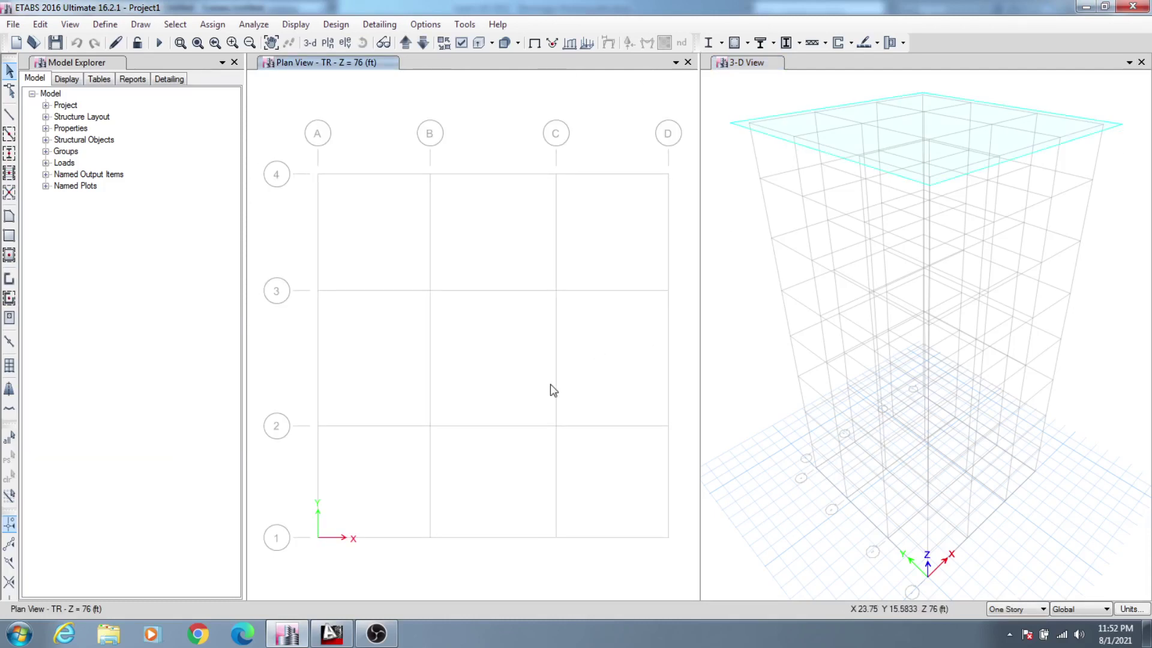
# Switch the plan view from the TR level to the BML level
pyautogui.moveTo(550, 384); pyautogui.dragTo(545, 382, button='middle')
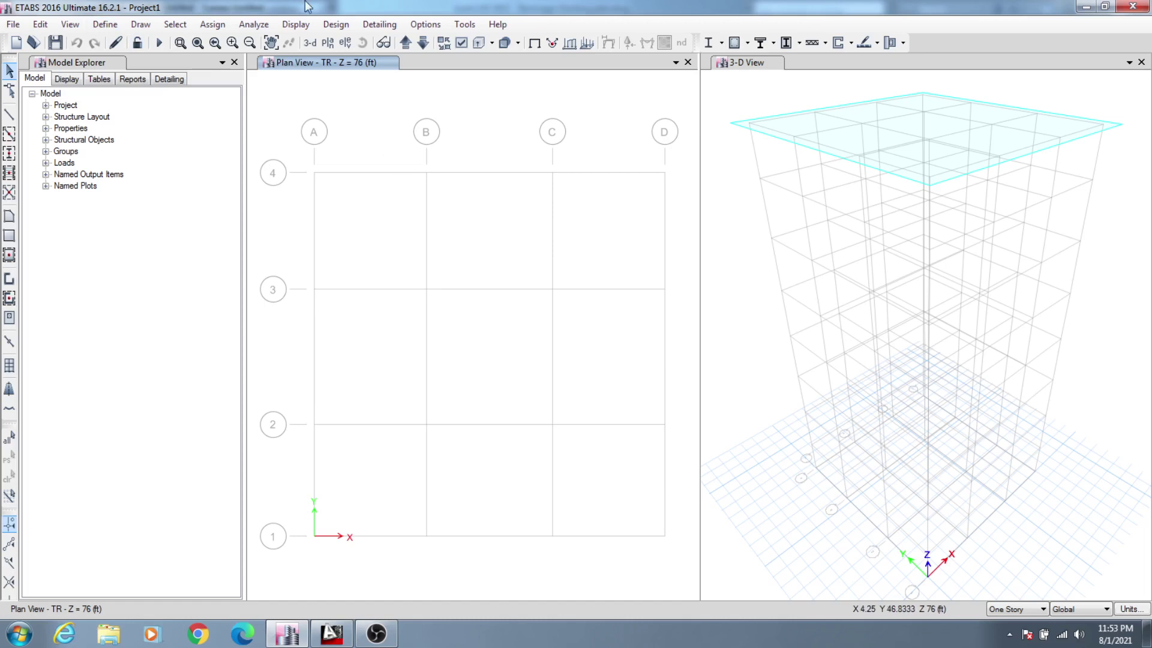
pyautogui.click(329, 43)
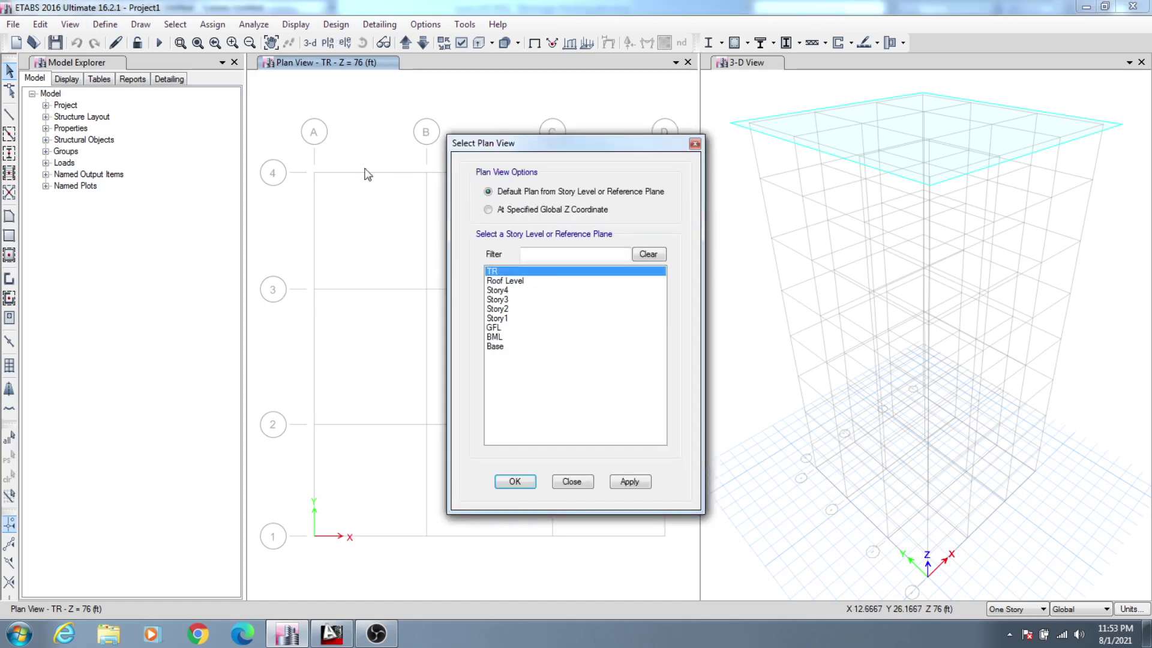
pyautogui.click(499, 328)
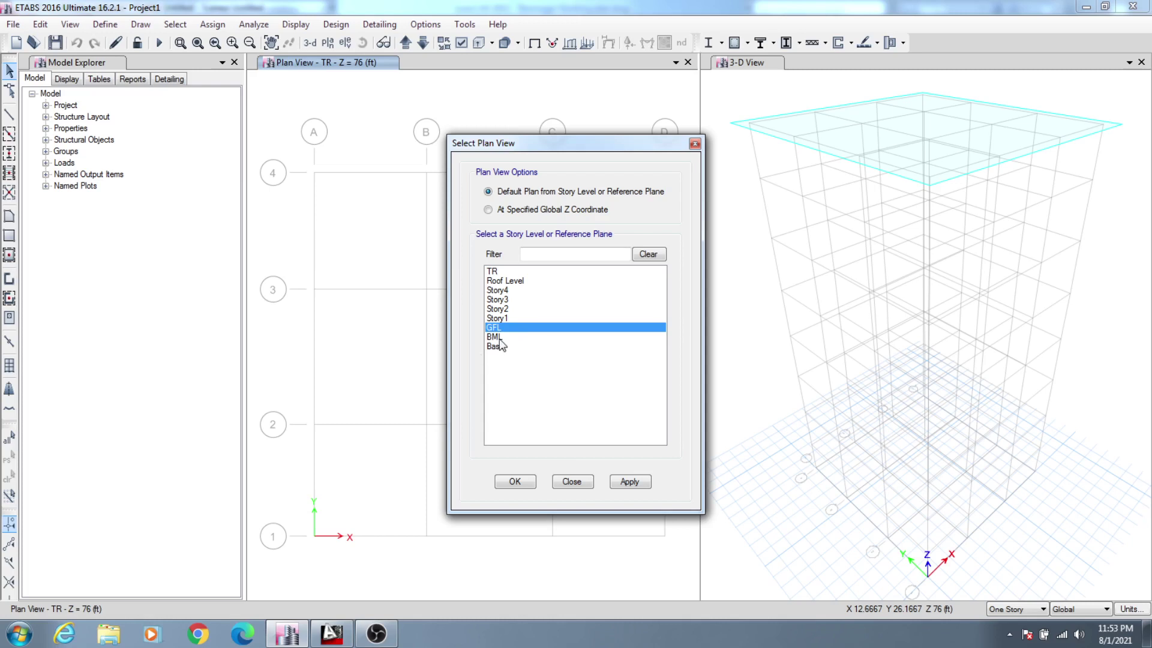
pyautogui.click(501, 339)
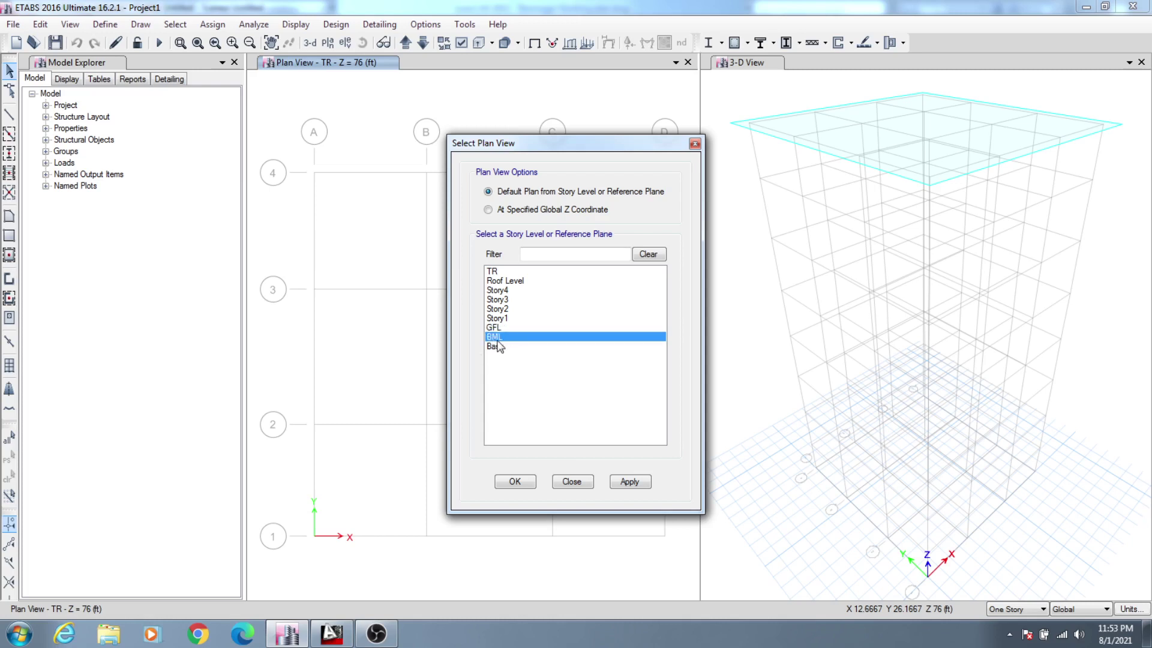
pyautogui.click(630, 484)
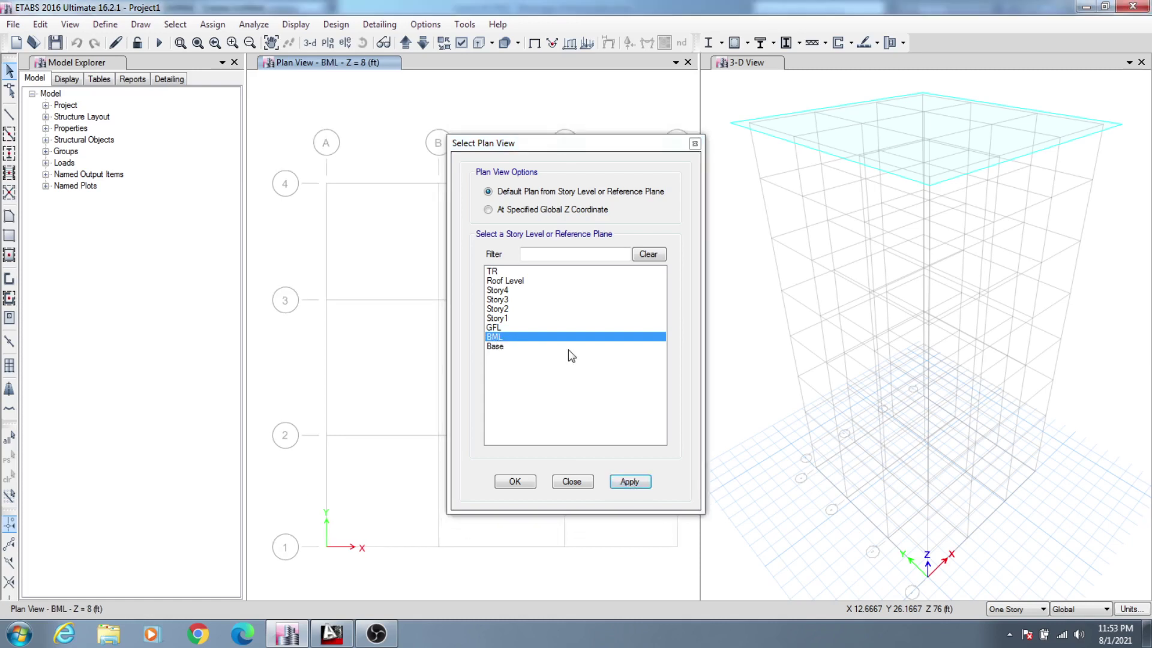
pyautogui.click(514, 481)
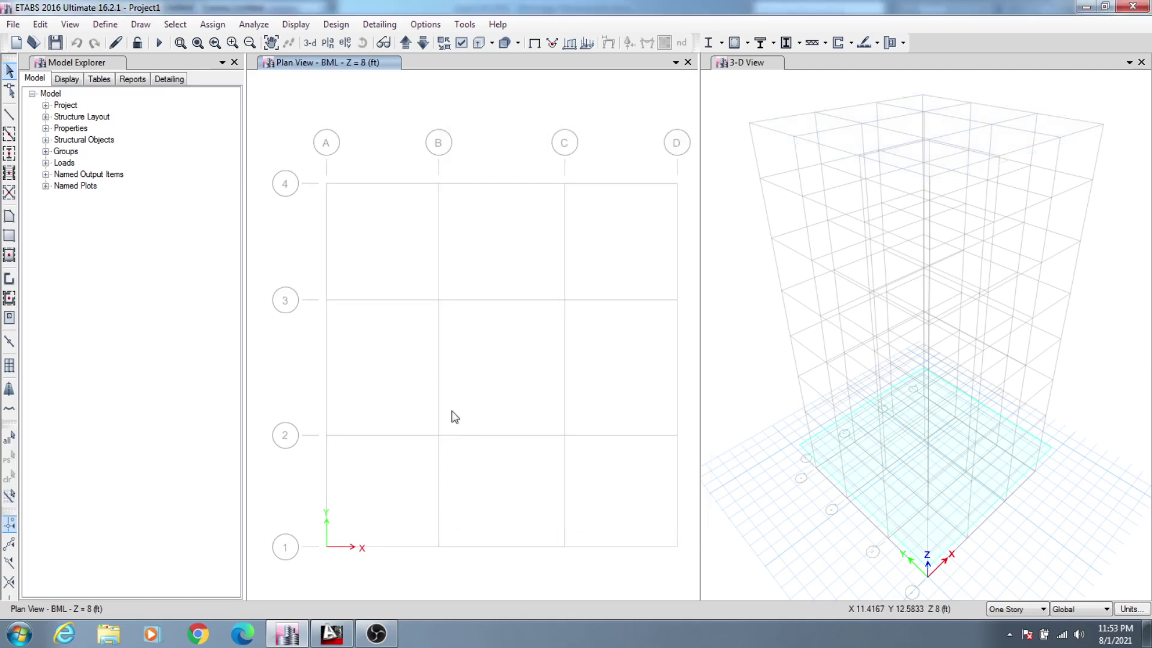
pyautogui.moveTo(479, 398); pyautogui.dragTo(463, 377, button='middle')
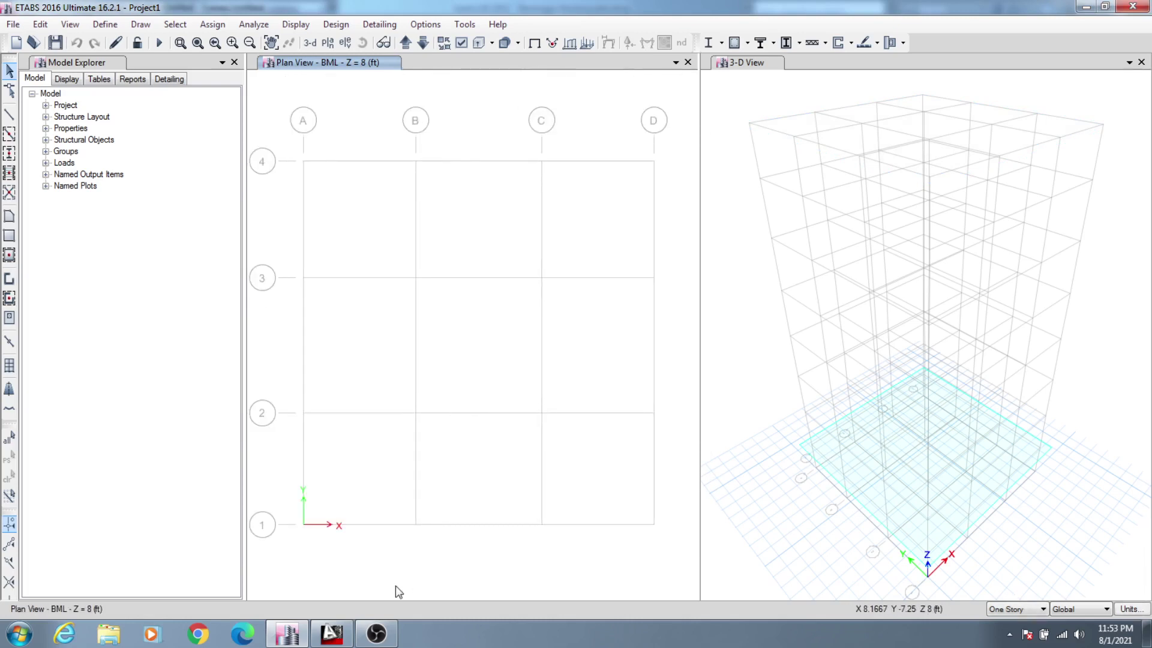
# Switch to AutoCAD and examine the column positions and grid spacings on the floor plan in Raninagar Working plan.dwg
pyautogui.click(330, 634)
pyautogui.scroll(-2, 755, 362)
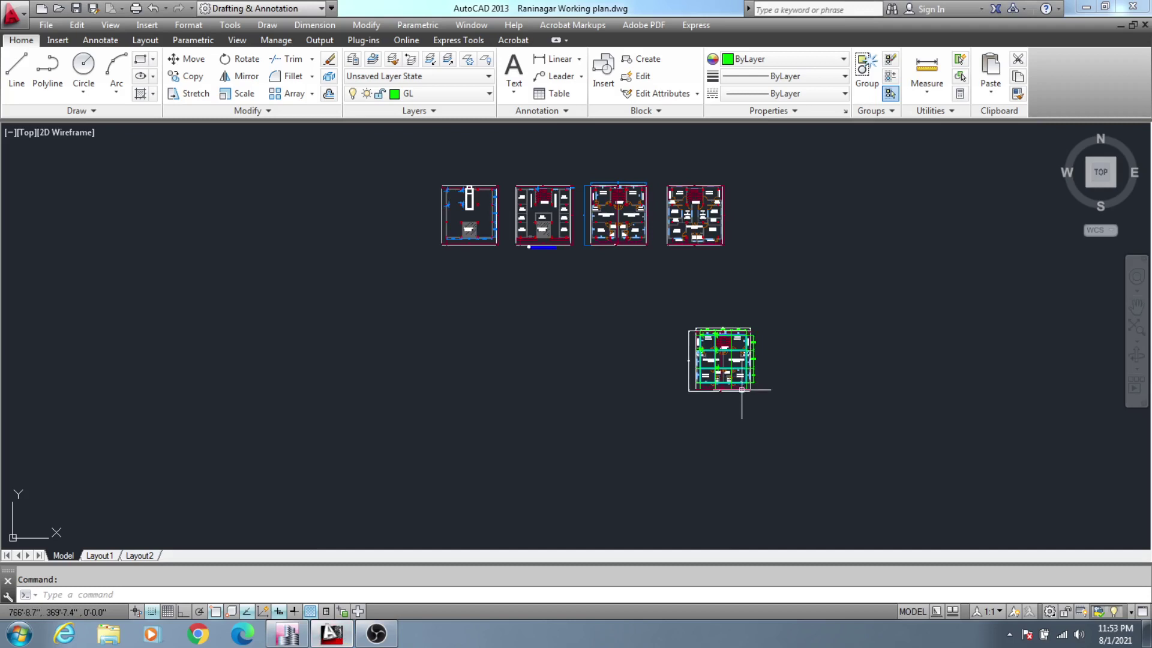
pyautogui.moveTo(740, 391); pyautogui.dragTo(711, 379, button='middle')
pyautogui.scroll(5, 684, 333)
pyautogui.moveTo(677, 324); pyautogui.dragTo(676, 320, button='middle')
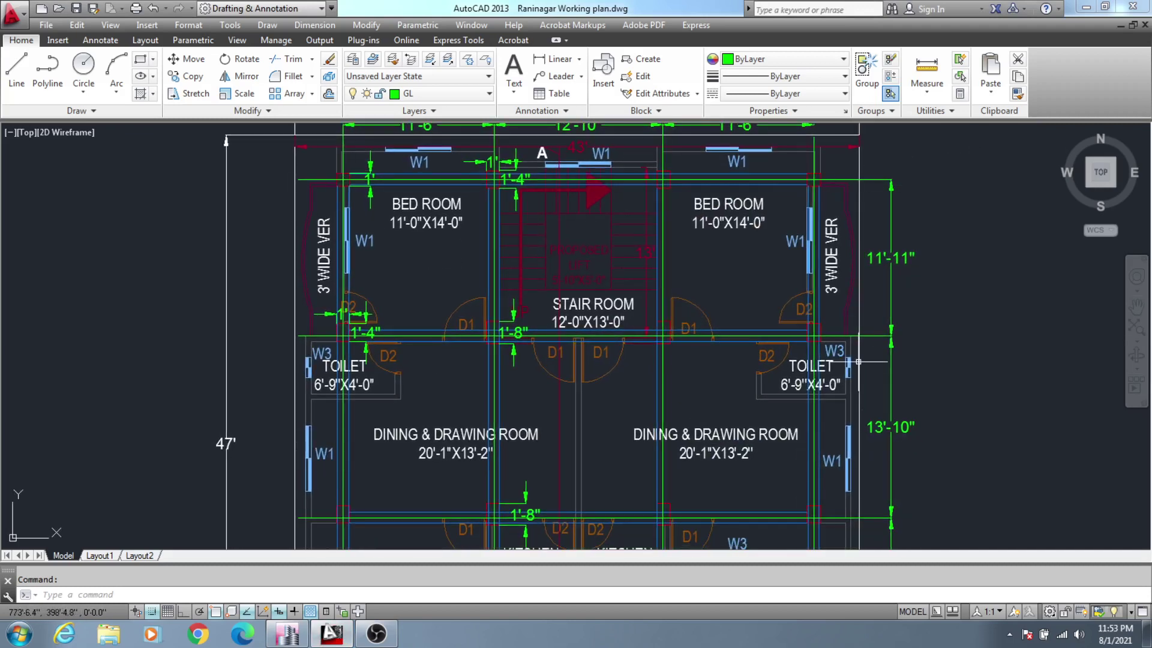
pyautogui.scroll(-2, 858, 360)
pyautogui.moveTo(840, 540); pyautogui.dragTo(829, 420, button='middle')
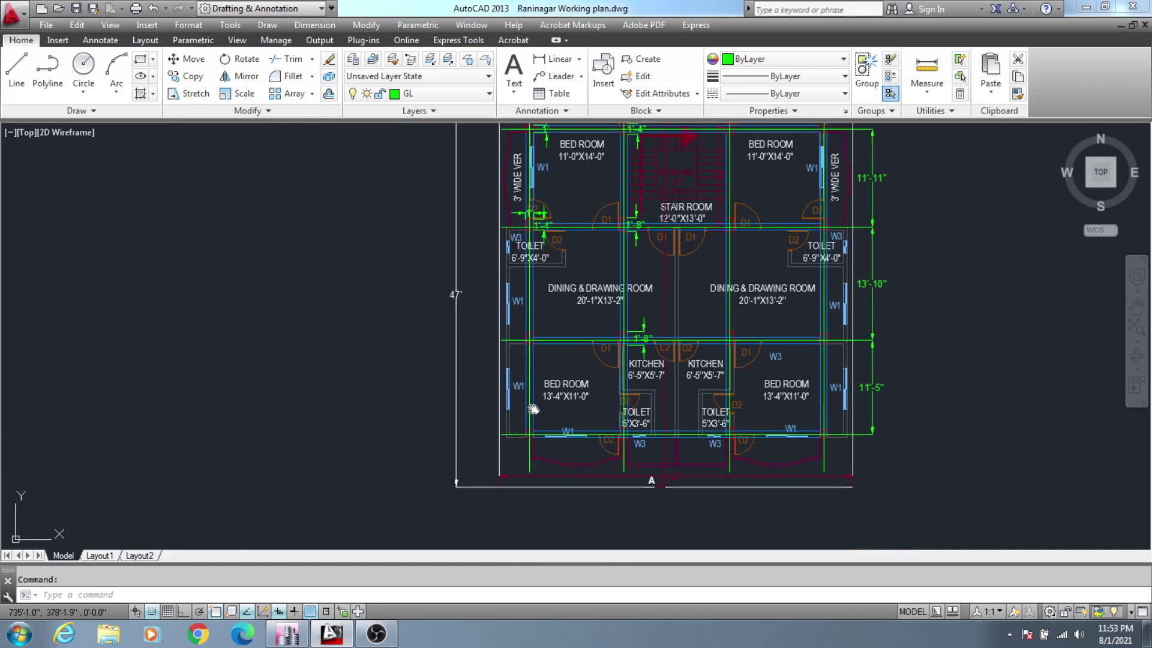
pyautogui.moveTo(540, 404); pyautogui.dragTo(521, 480, button='middle')
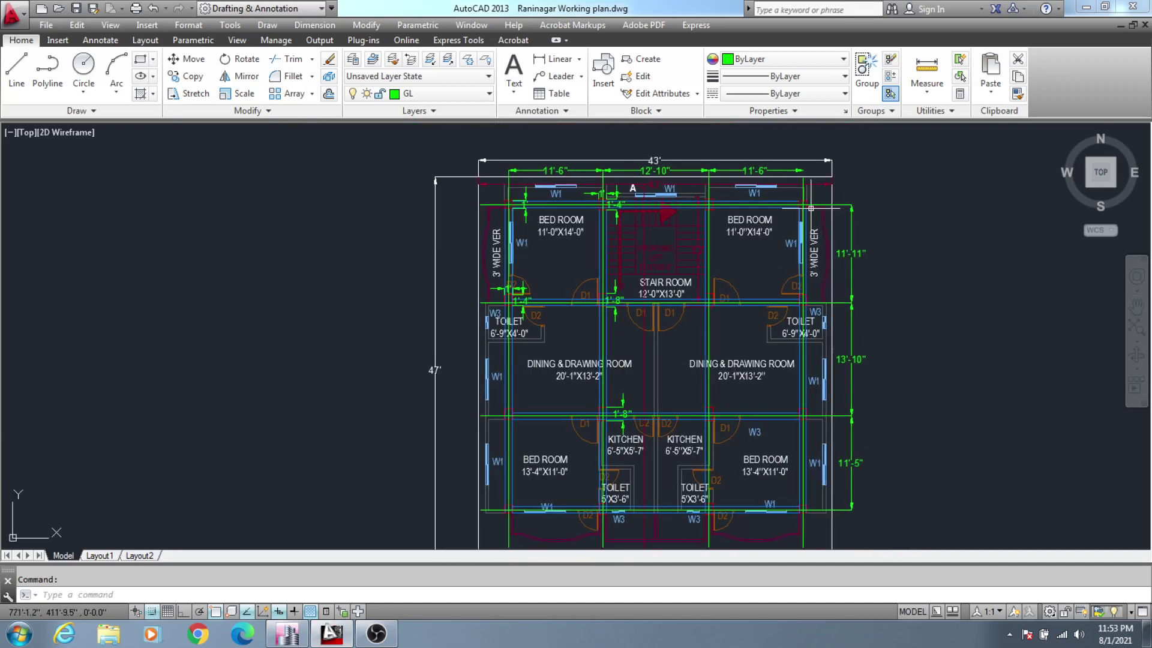
pyautogui.moveTo(671, 349); pyautogui.dragTo(652, 312, button='middle')
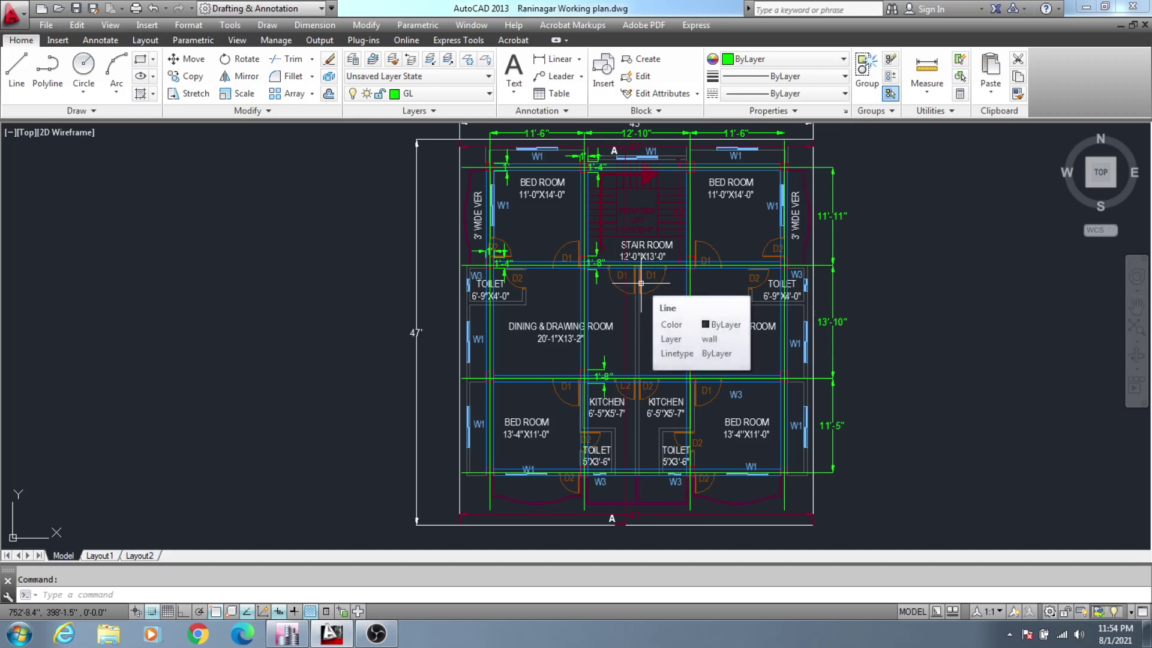
# Return to ETABS and start Quick Draw Columns with the C1BG (15x15) section
pyautogui.moveTo(329, 636)
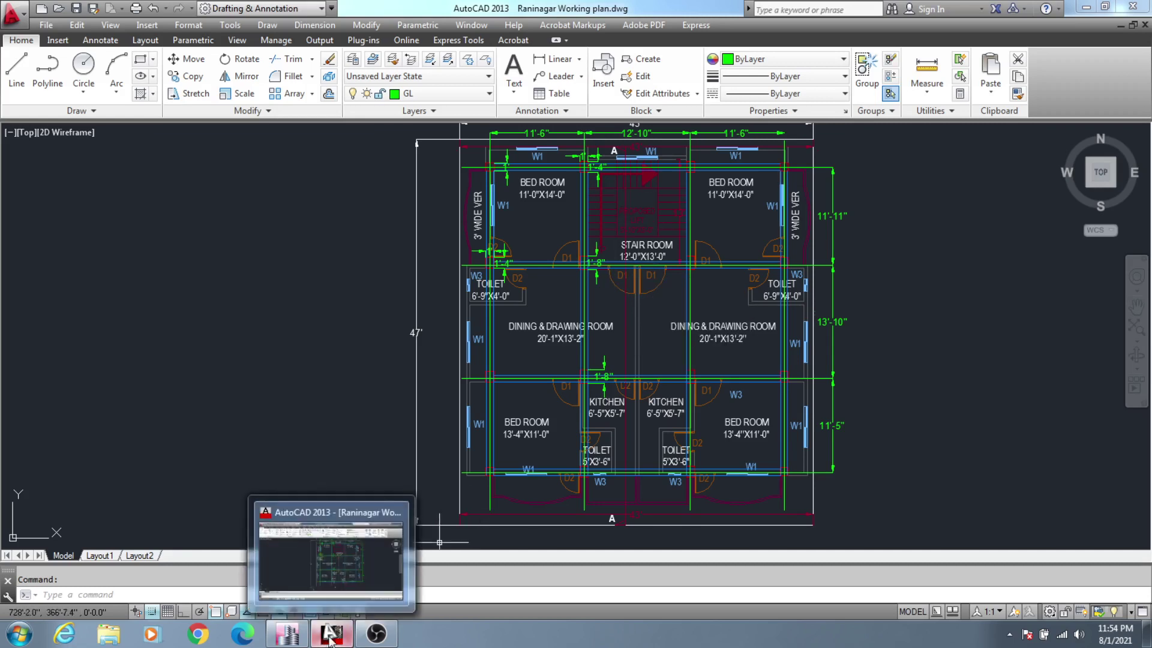
pyautogui.click(287, 634)
pyautogui.click(376, 634)
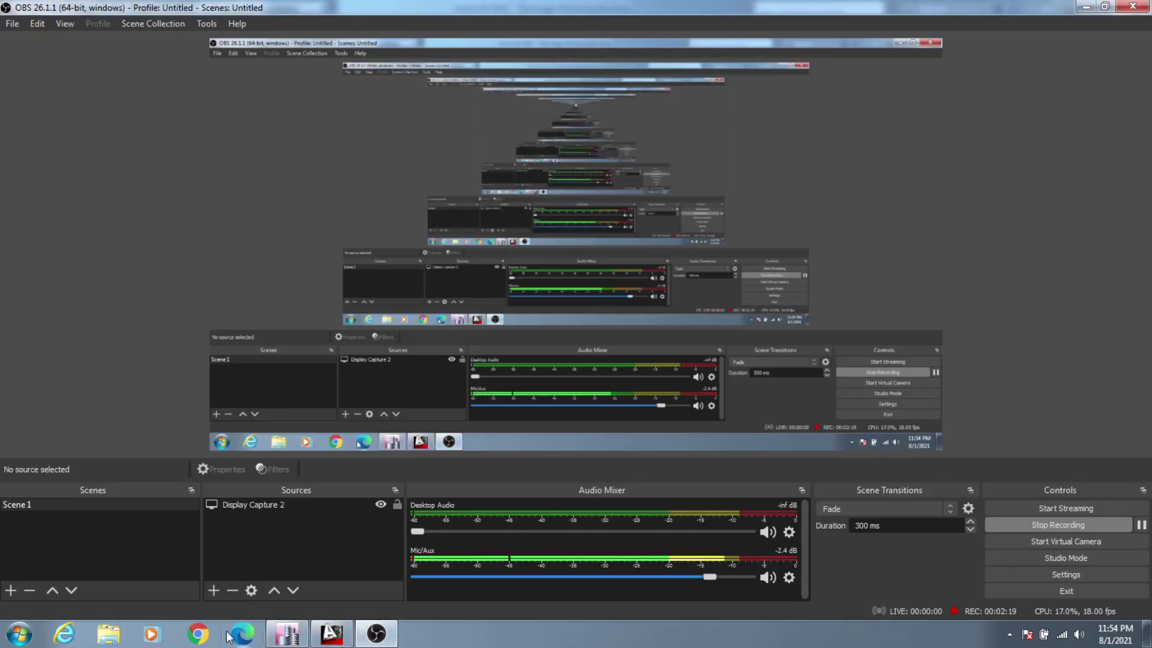
pyautogui.click(285, 635)
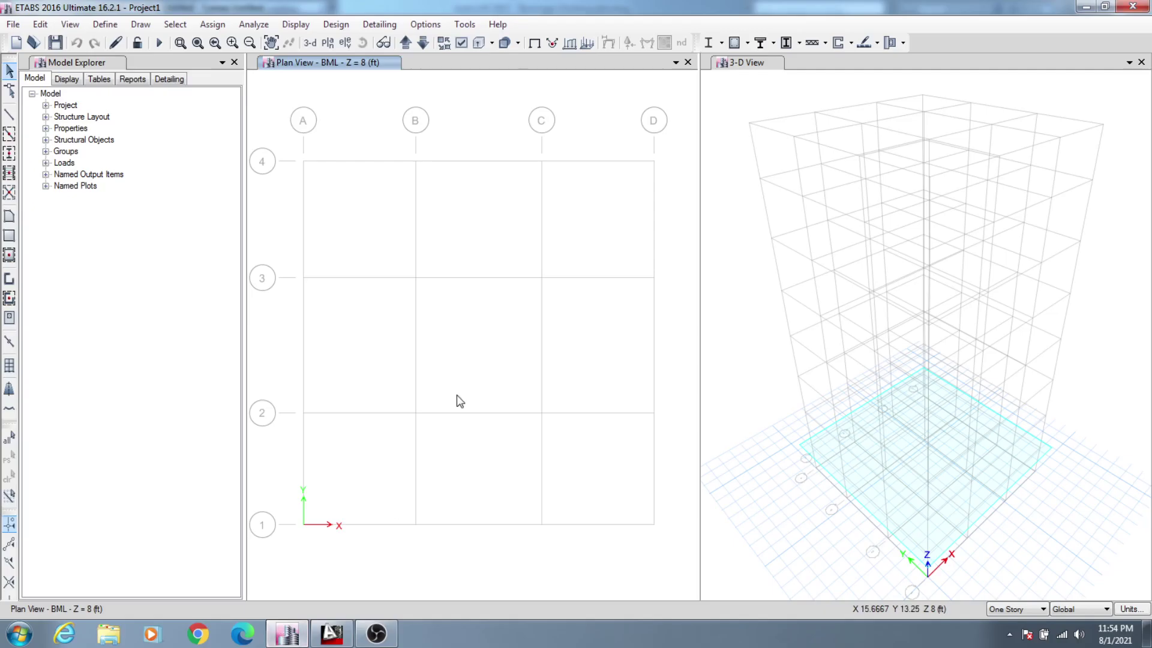
pyautogui.moveTo(466, 402); pyautogui.dragTo(455, 404, button='middle')
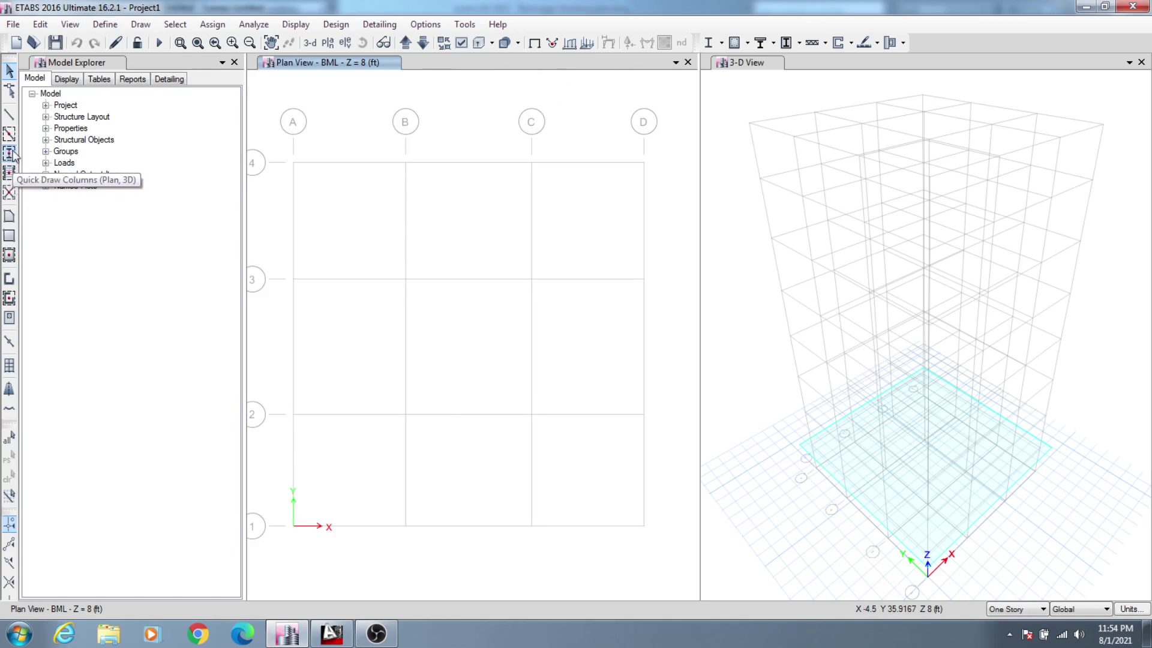
pyautogui.click(9, 153)
pyautogui.click(160, 501)
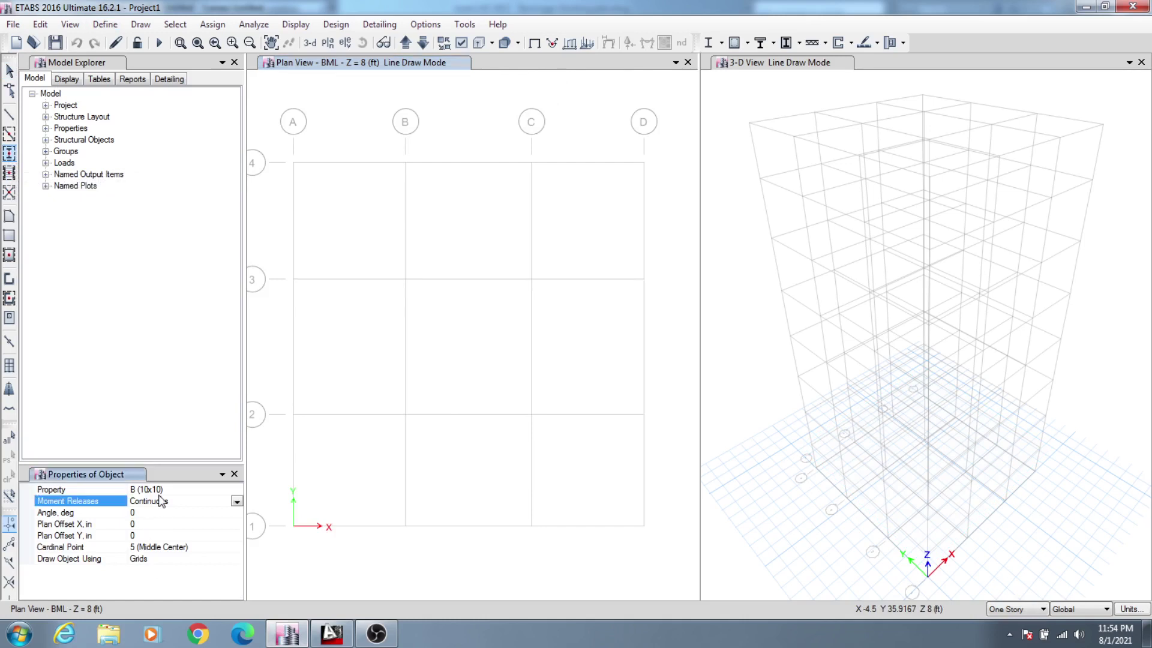
pyautogui.click(234, 489)
pyautogui.click(237, 489)
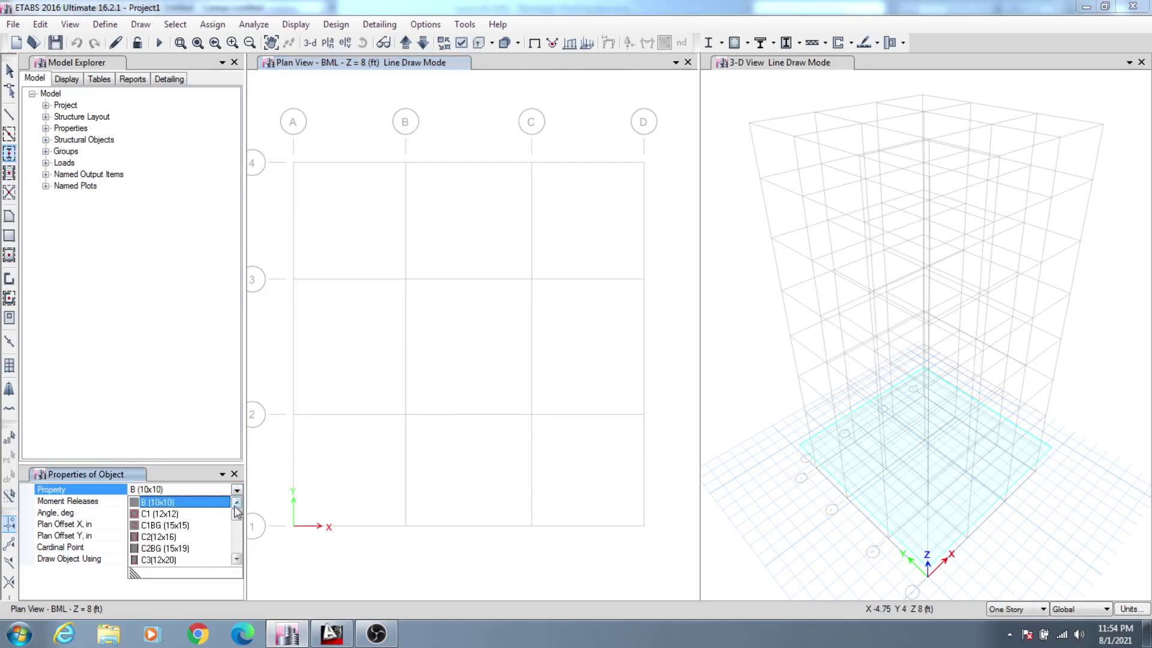
pyautogui.click(174, 516)
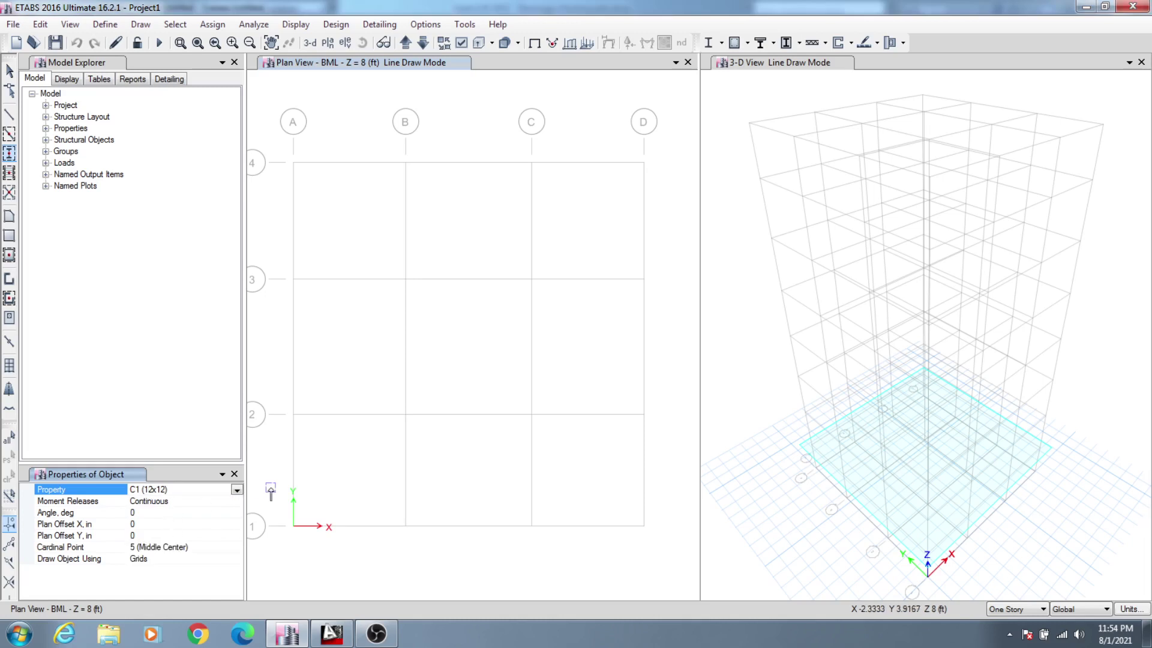
pyautogui.click(237, 490)
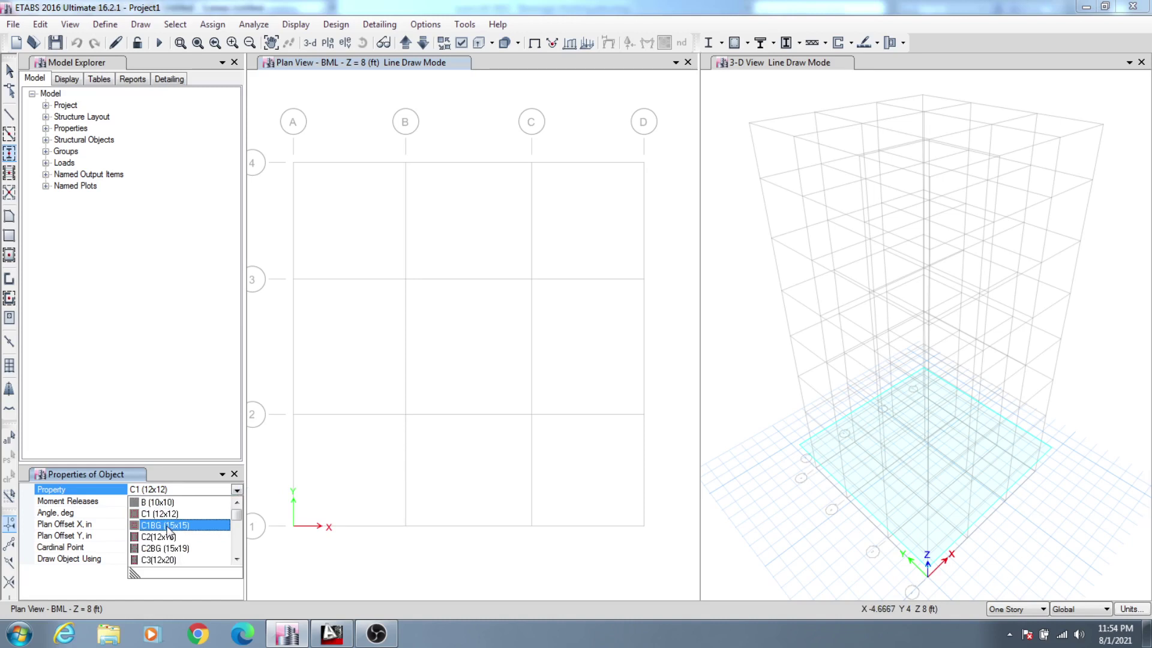
pyautogui.click(168, 526)
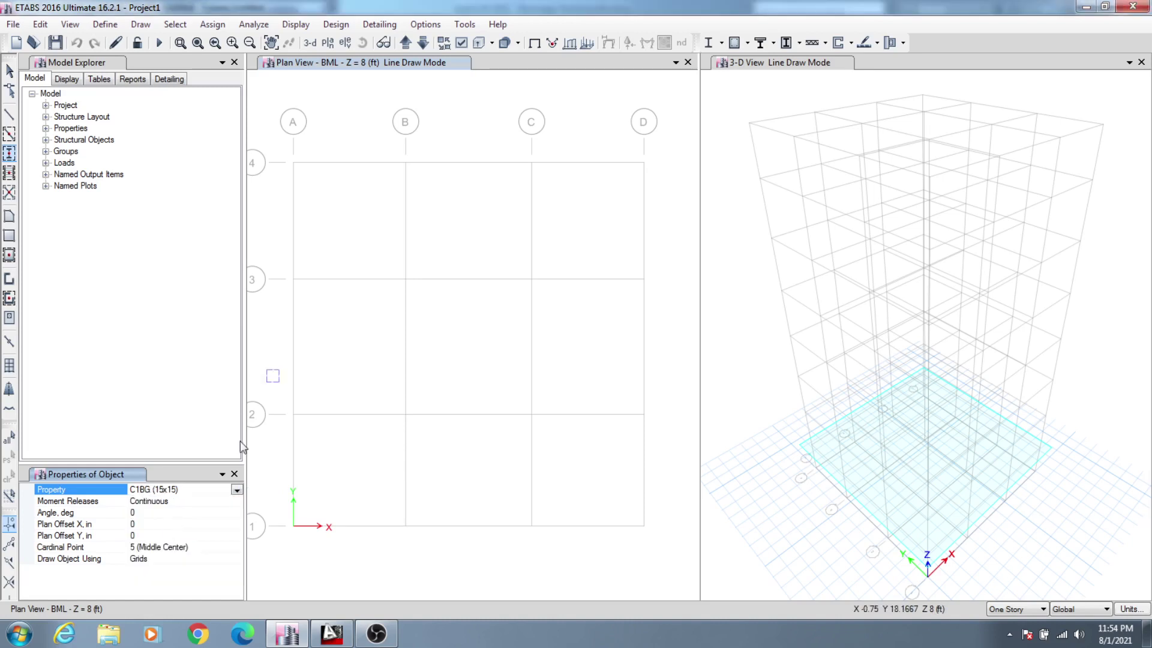
# Place C1BG (15x15) columns at the four corner grid intersections A4, A1, D1 and D4 of the BML plan
pyautogui.click(293, 162)
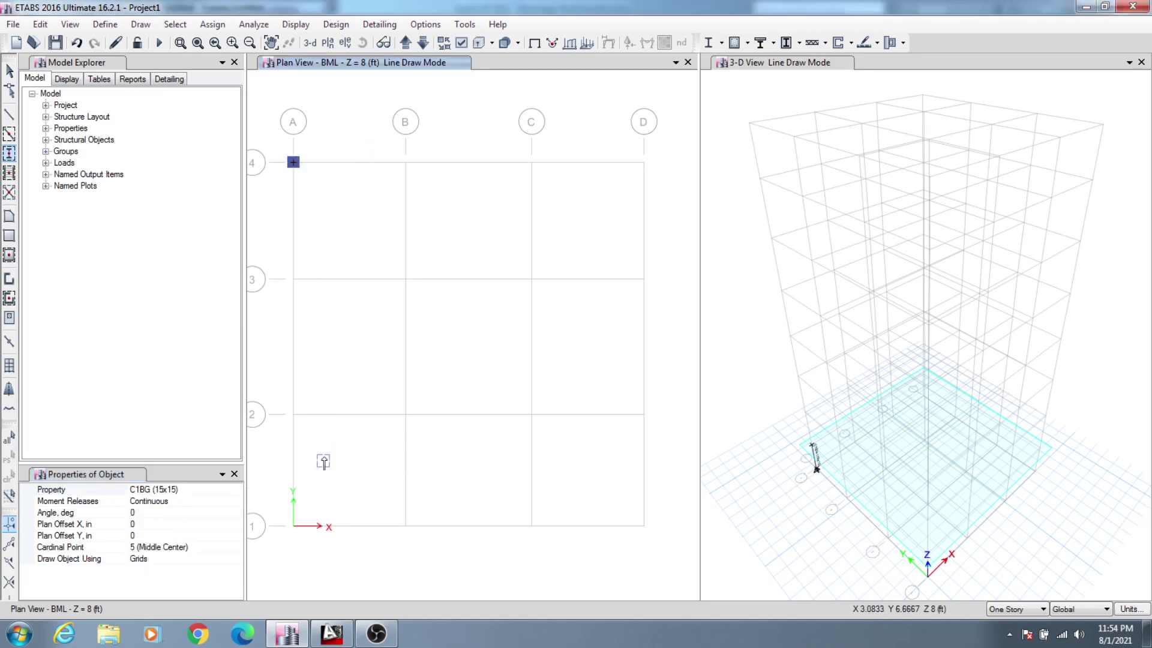
pyautogui.click(293, 527)
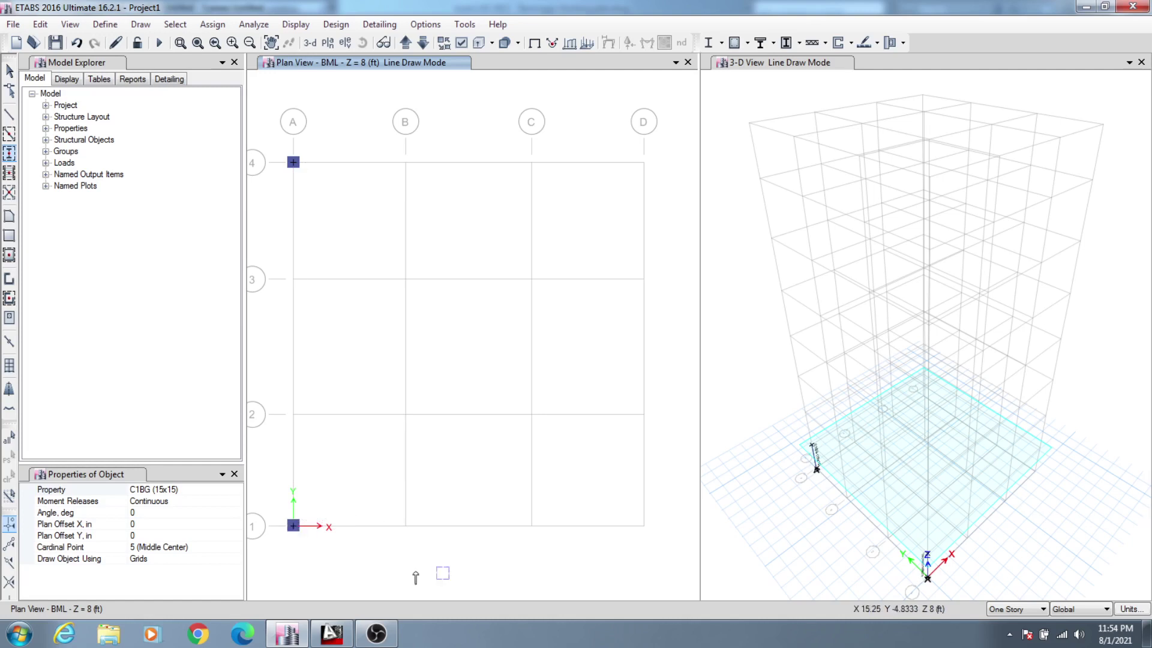
pyautogui.click(643, 526)
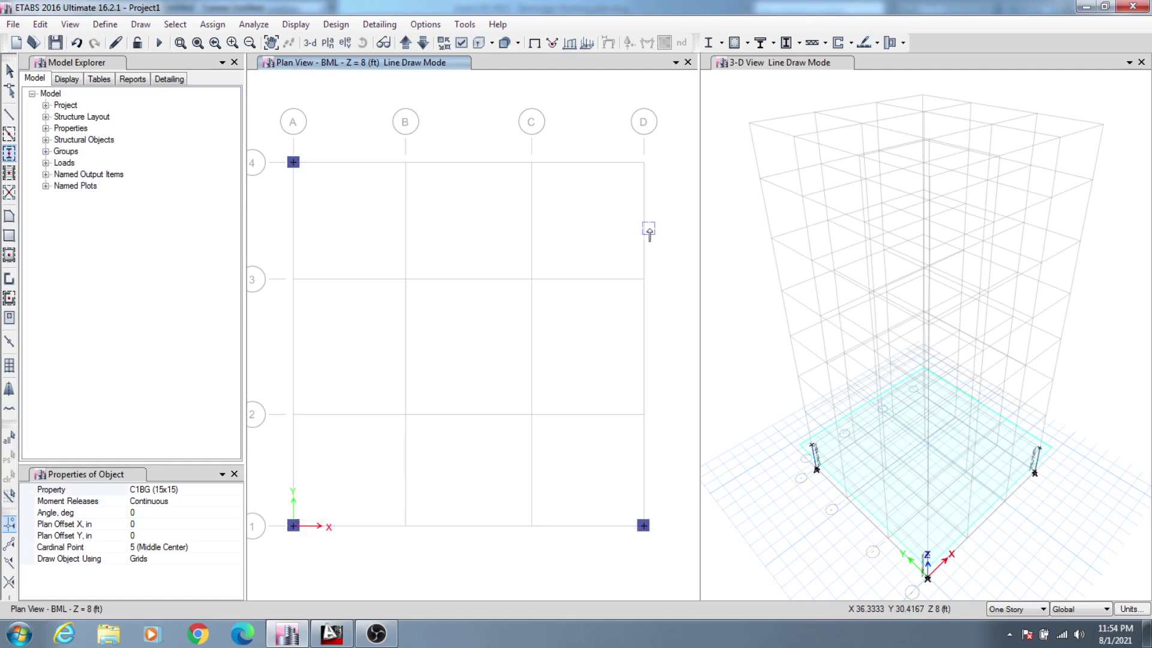
pyautogui.click(643, 162)
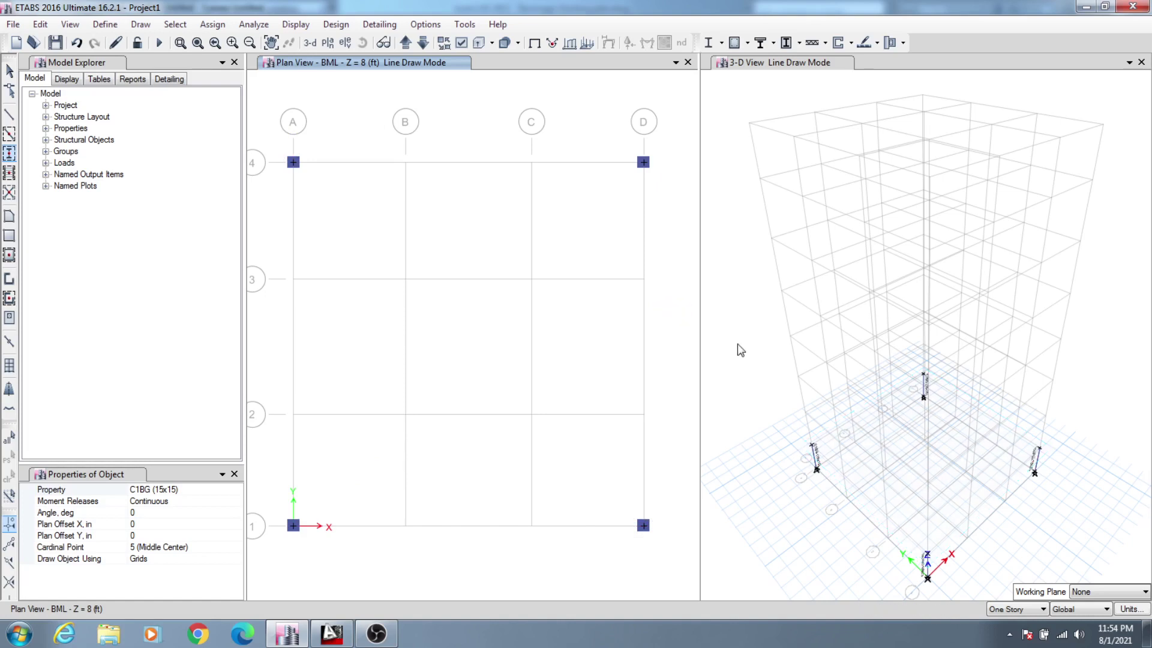
pyautogui.click(778, 361)
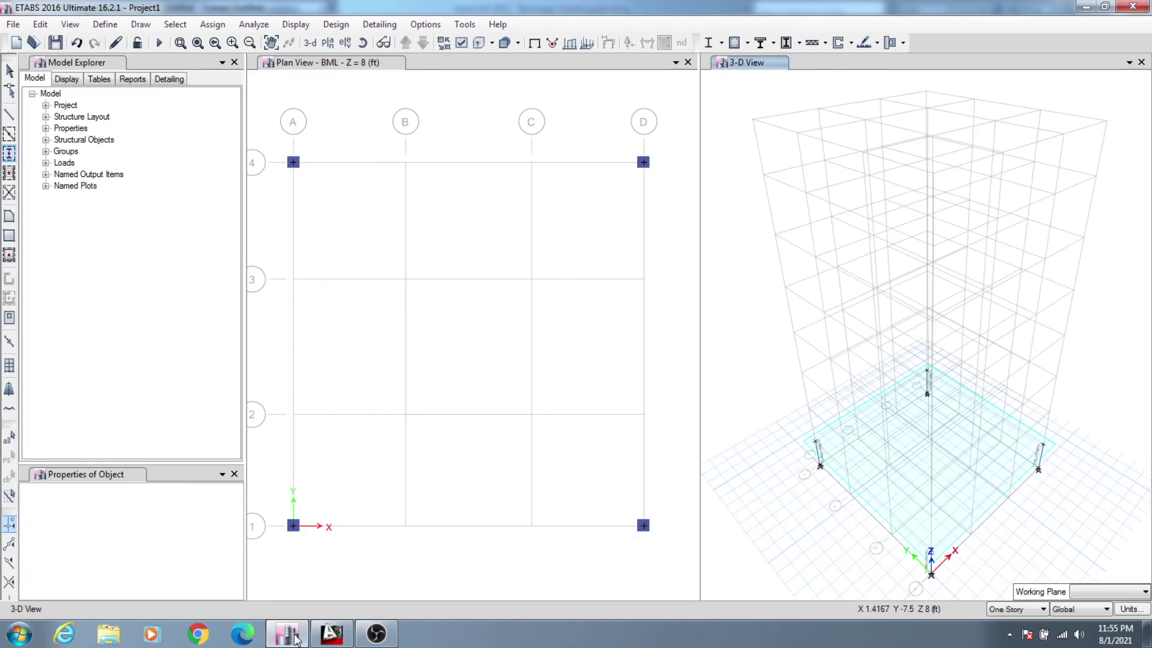
# Switch to AutoCAD and examine the sizes and orientation of the edge and interior columns on the floor plan
pyautogui.click(331, 634)
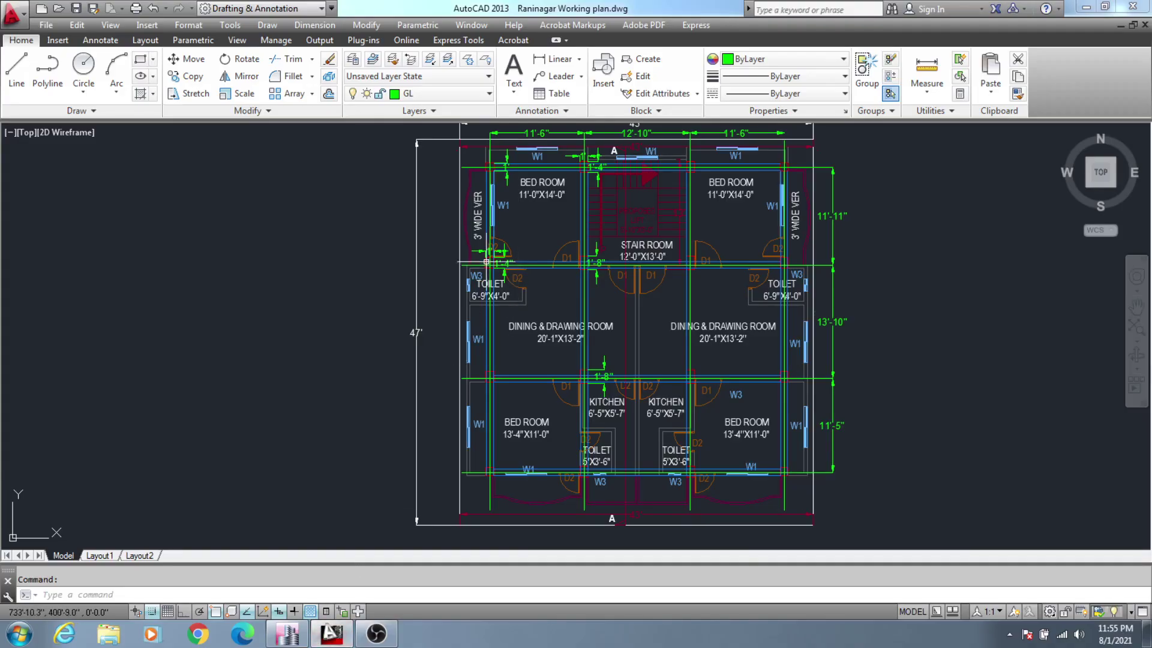
pyautogui.scroll(6, 510, 311)
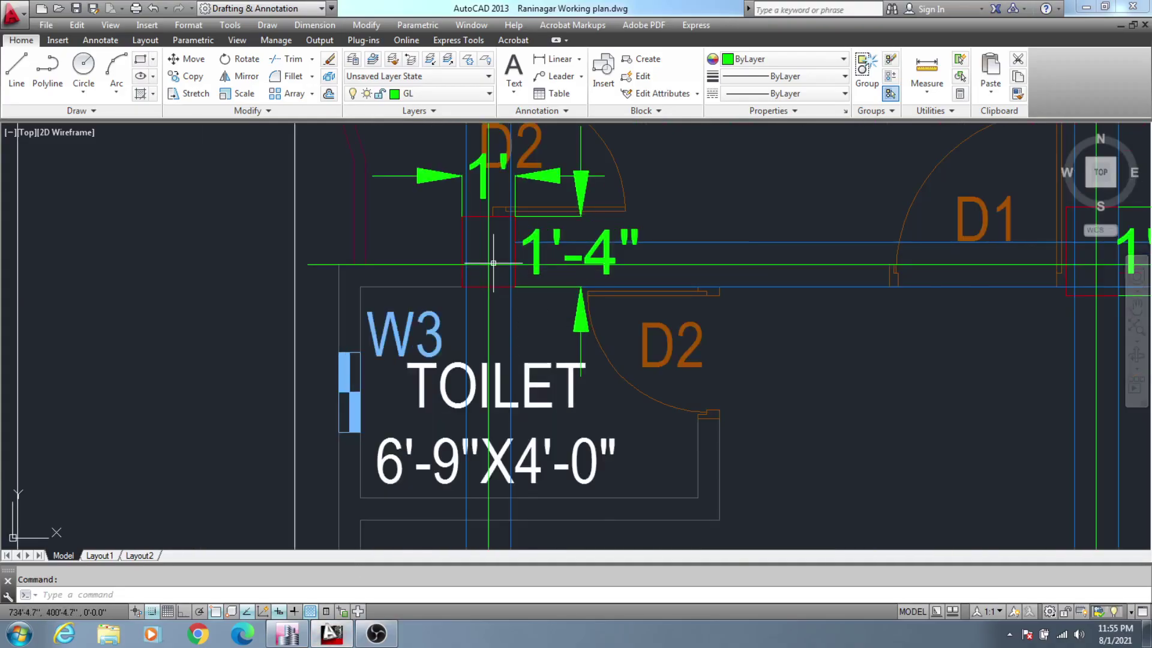
pyautogui.scroll(-6, 491, 282)
pyautogui.moveTo(506, 316); pyautogui.dragTo(505, 279, button='middle')
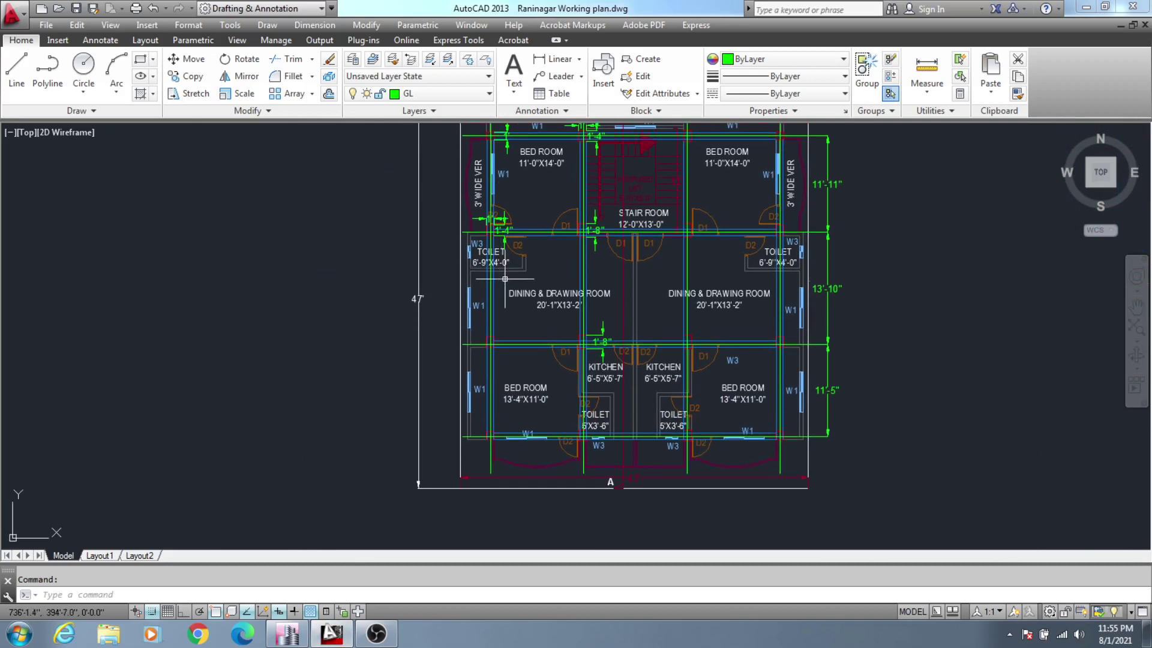
pyautogui.moveTo(547, 367); pyautogui.dragTo(535, 367, button='middle')
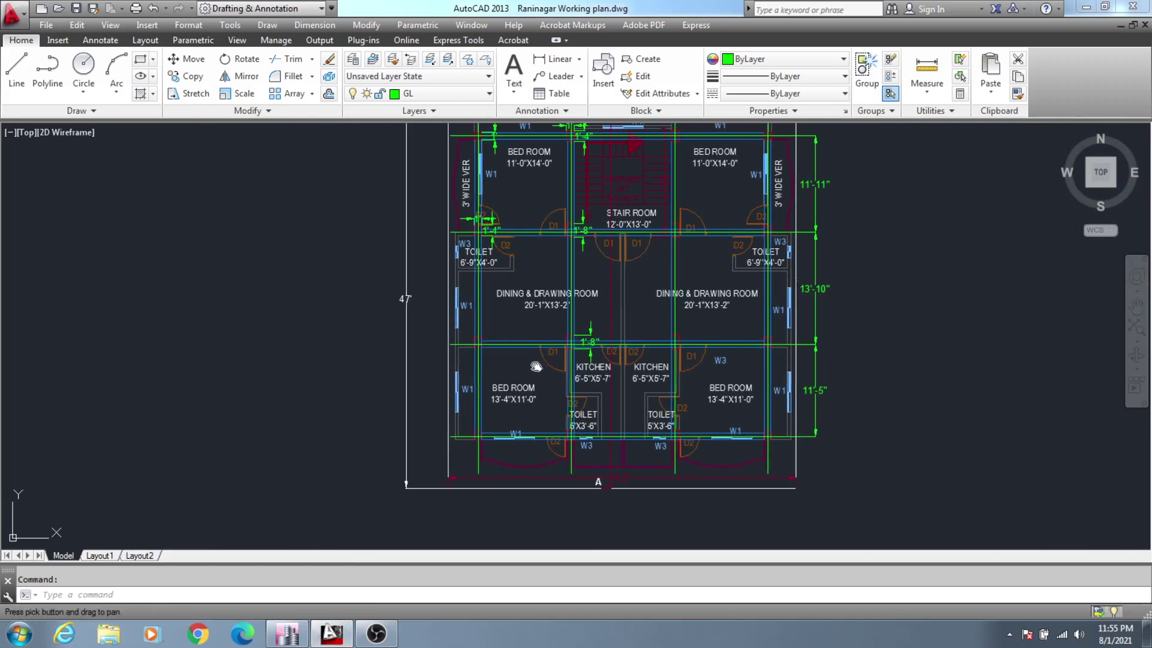
pyautogui.moveTo(656, 309); pyautogui.dragTo(660, 334, button='middle')
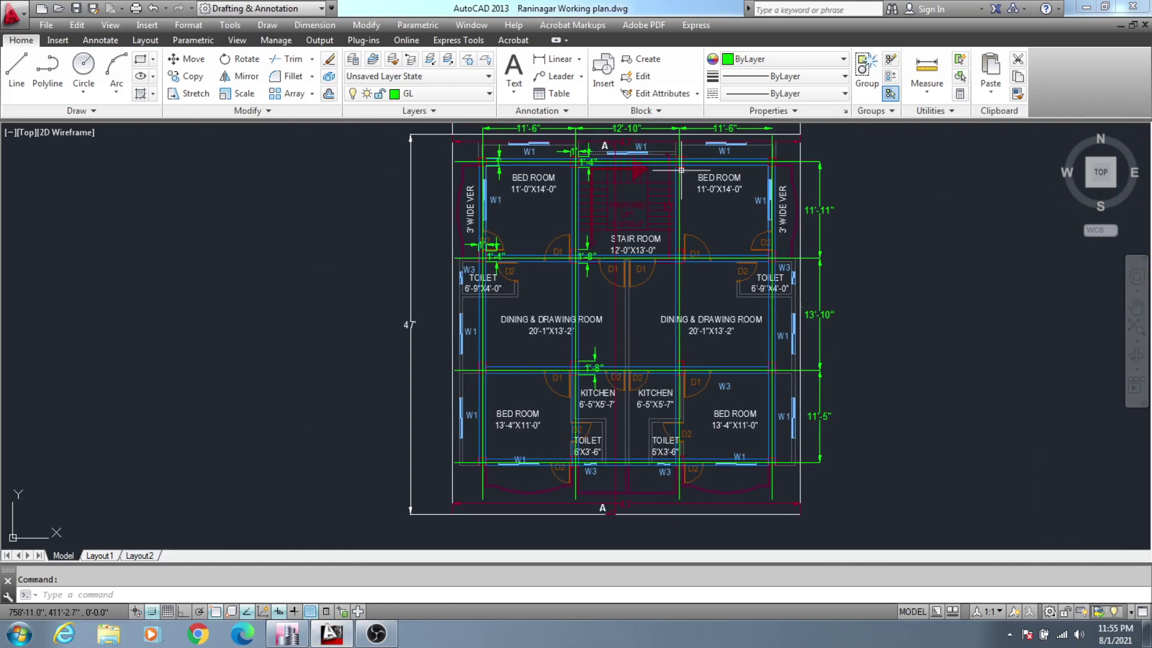
pyautogui.scroll(8, 576, 159)
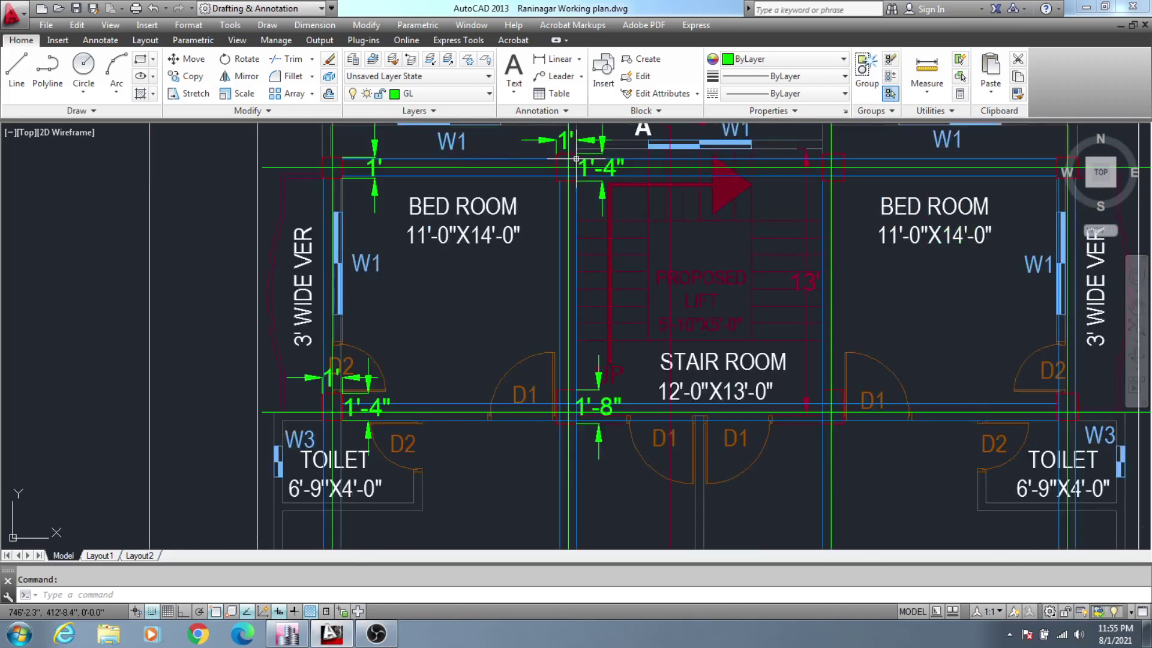
pyautogui.scroll(4, 557, 235)
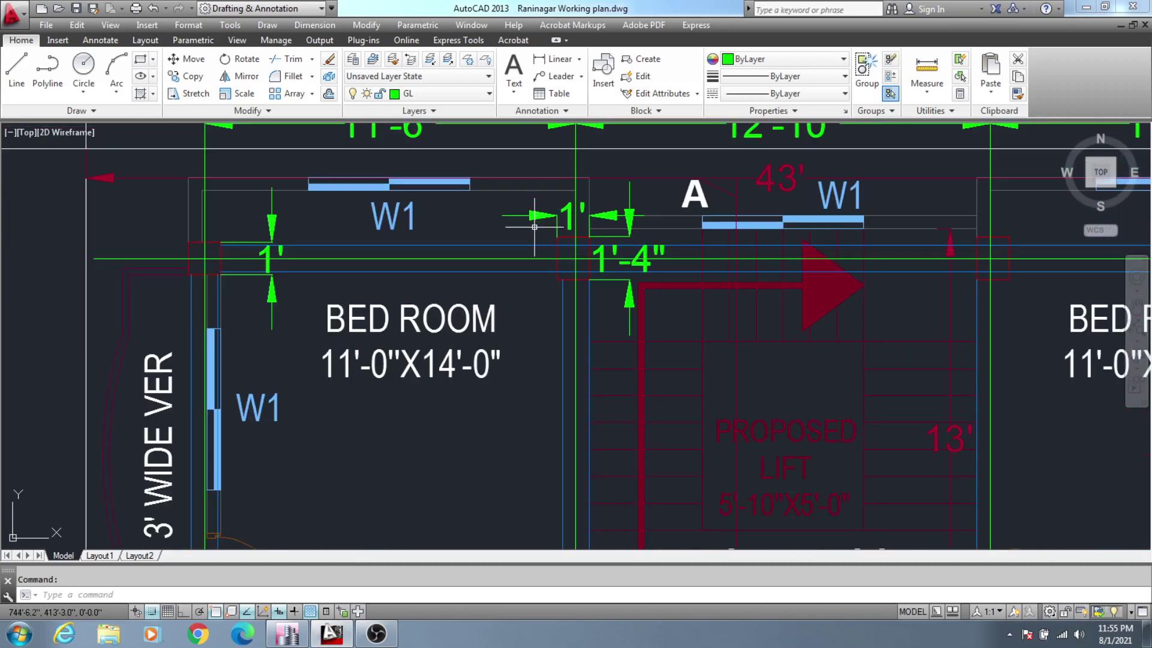
pyautogui.scroll(-4, 604, 276)
pyautogui.moveTo(596, 289); pyautogui.dragTo(594, 279, button='middle')
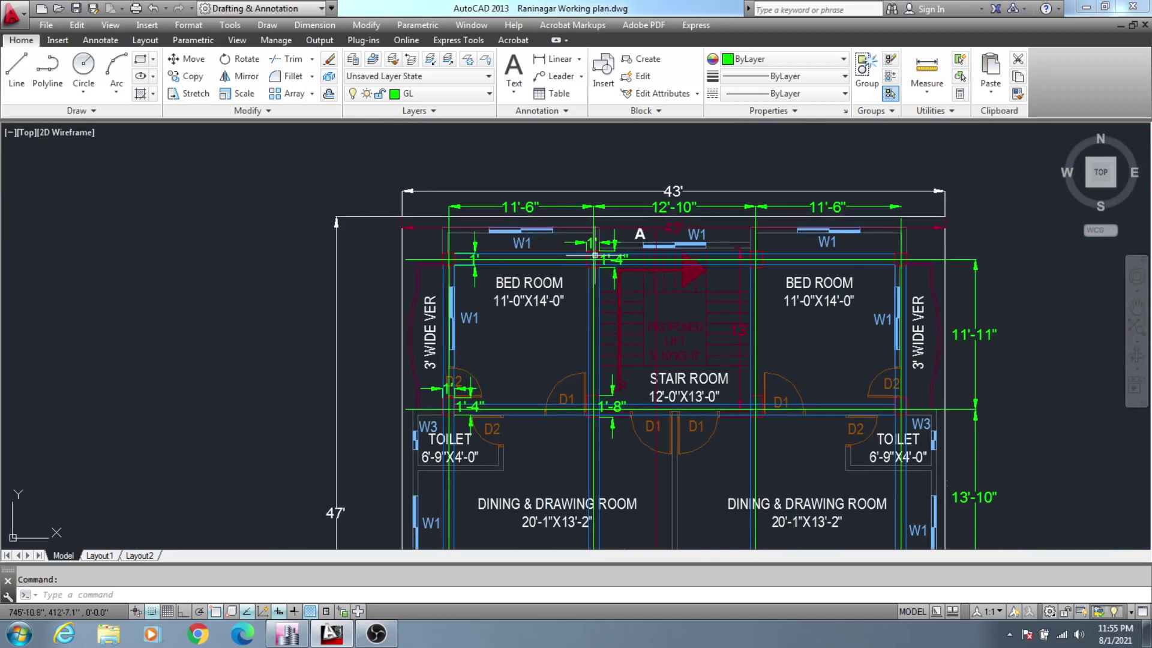
pyautogui.moveTo(718, 378); pyautogui.dragTo(713, 259, button='middle')
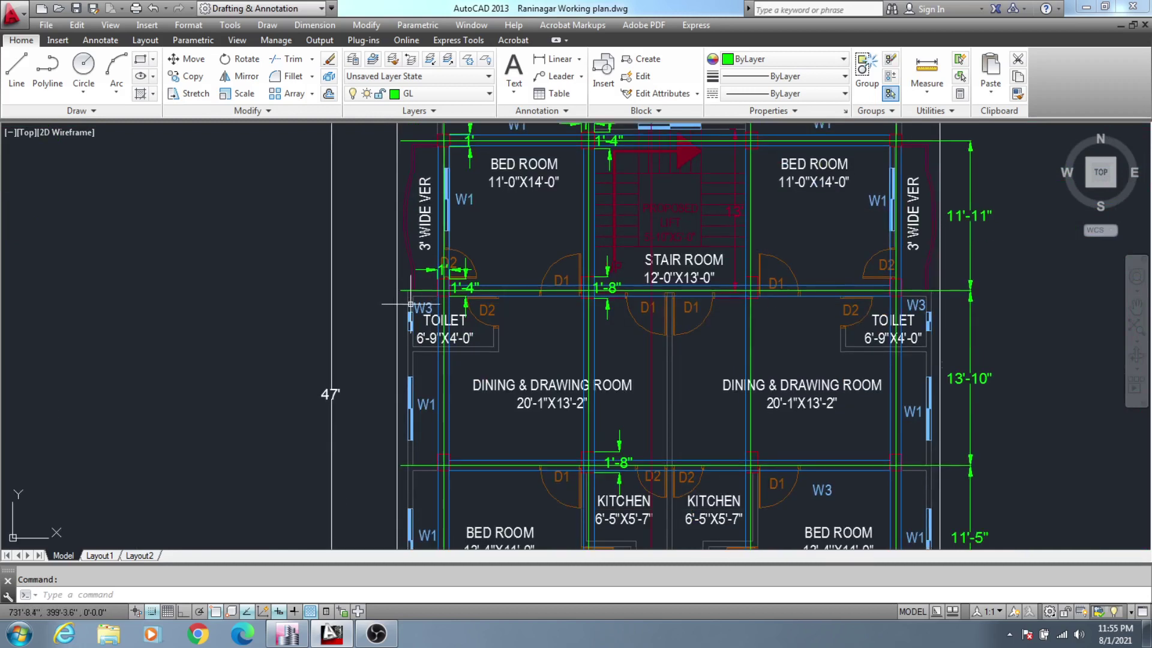
# Examine the columns along the two middle grid lines around the dining rooms, especially the outer one beside the toilet, on the AutoCAD floor plan
pyautogui.scroll(-2, 410, 304)
pyautogui.scroll(1, 498, 402)
pyautogui.scroll(3, 569, 416)
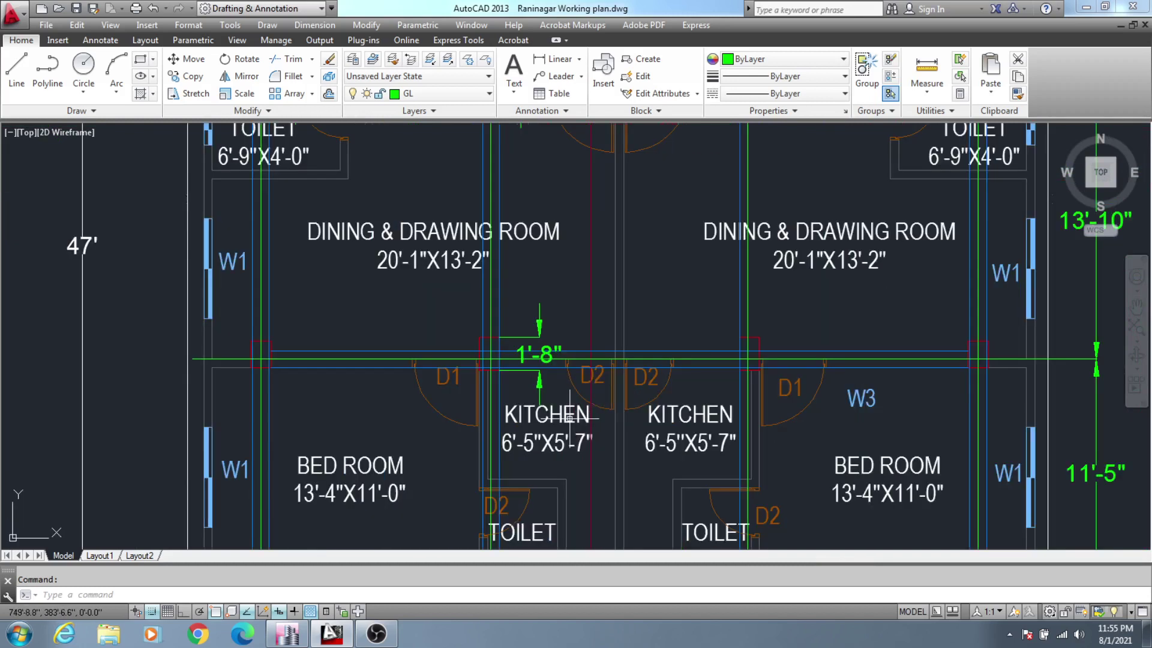
pyautogui.scroll(-3, 522, 396)
pyautogui.moveTo(523, 420); pyautogui.dragTo(526, 354, button='middle')
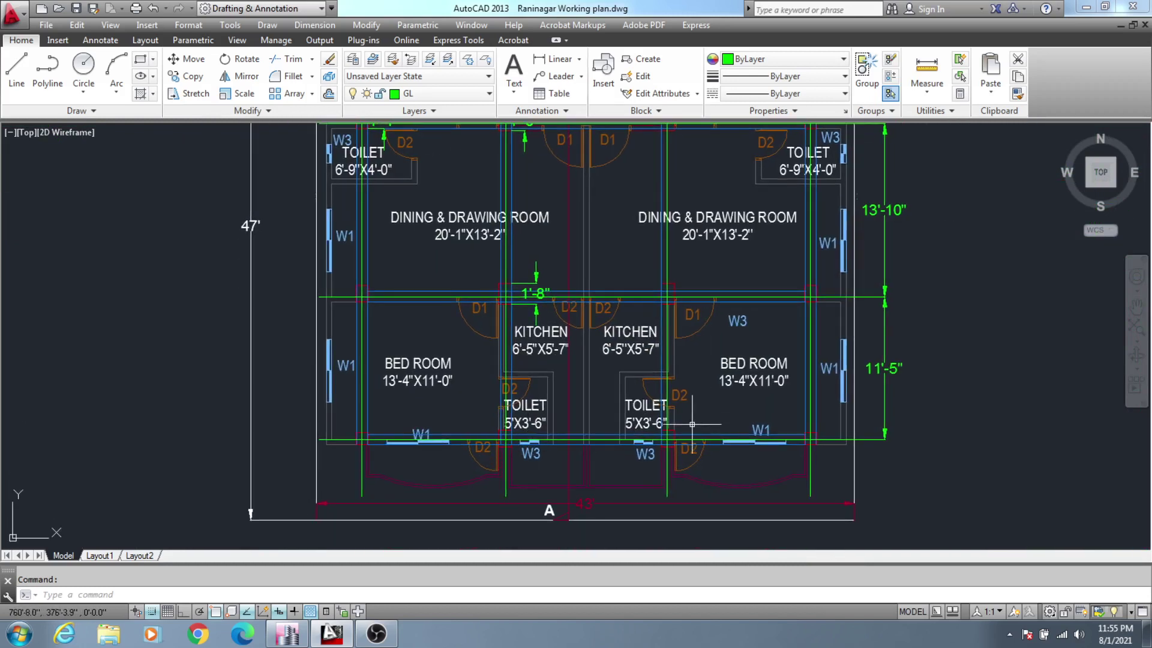
pyautogui.moveTo(856, 293); pyautogui.dragTo(822, 362, button='middle')
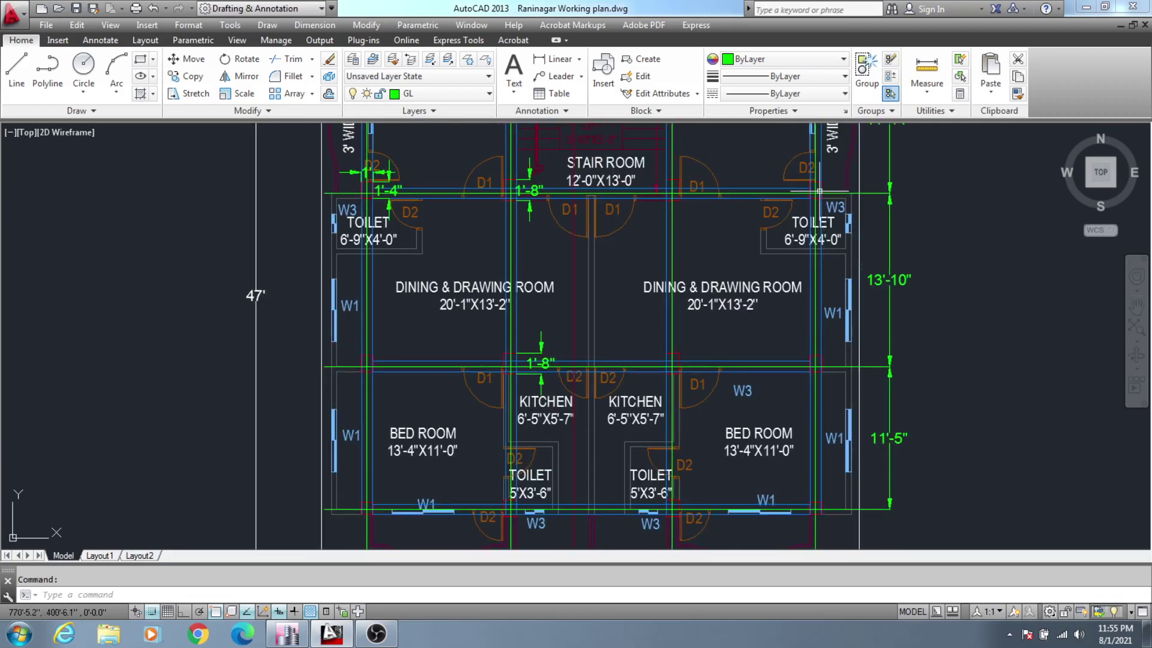
pyautogui.scroll(3, 819, 190)
pyautogui.scroll(2, 819, 190)
pyautogui.moveTo(779, 249); pyautogui.dragTo(812, 329, button='middle')
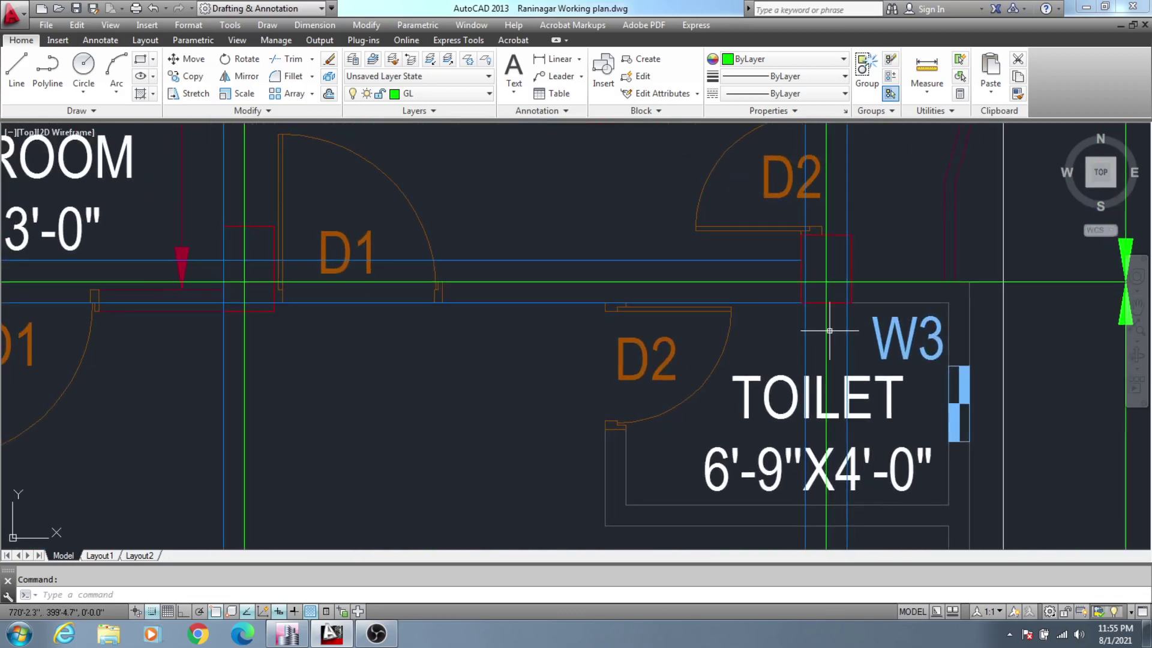
pyautogui.scroll(-3, 884, 240)
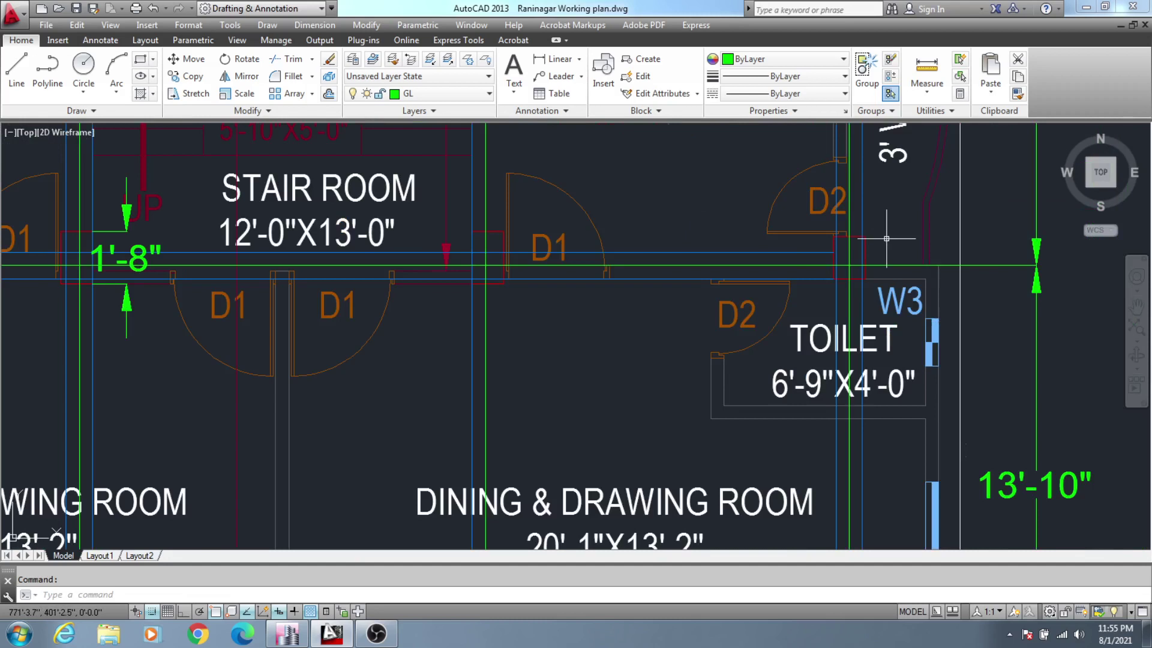
pyautogui.moveTo(891, 242); pyautogui.dragTo(901, 241, button='middle')
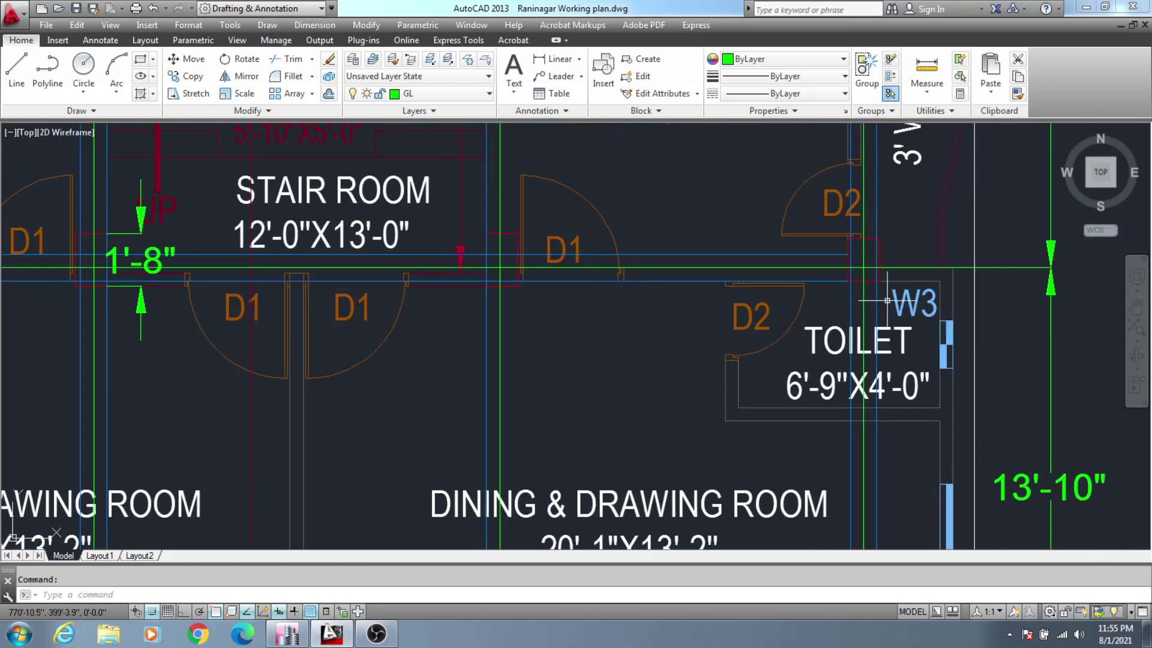
pyautogui.scroll(-2, 864, 190)
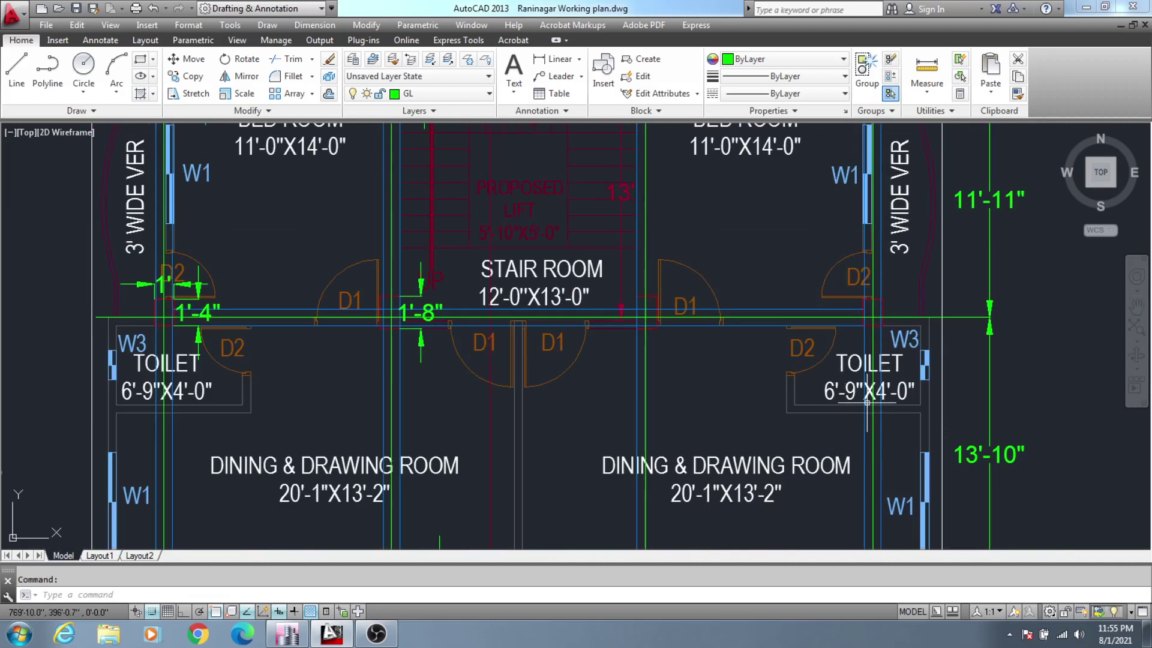
pyautogui.scroll(4, 877, 317)
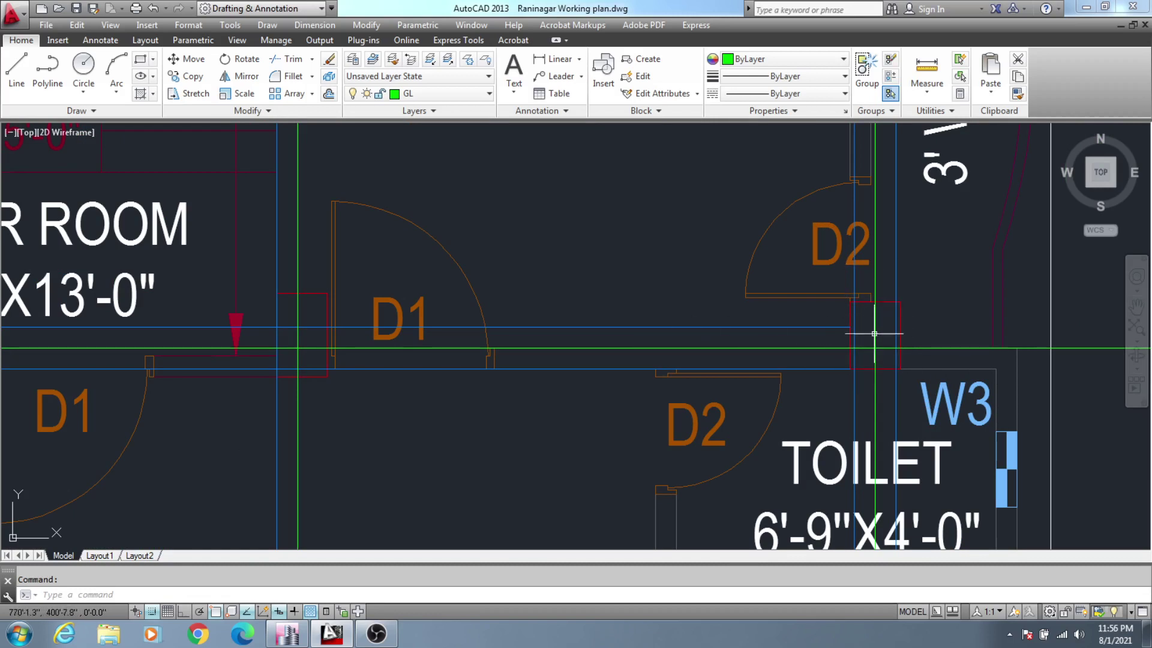
pyautogui.scroll(-5, 877, 304)
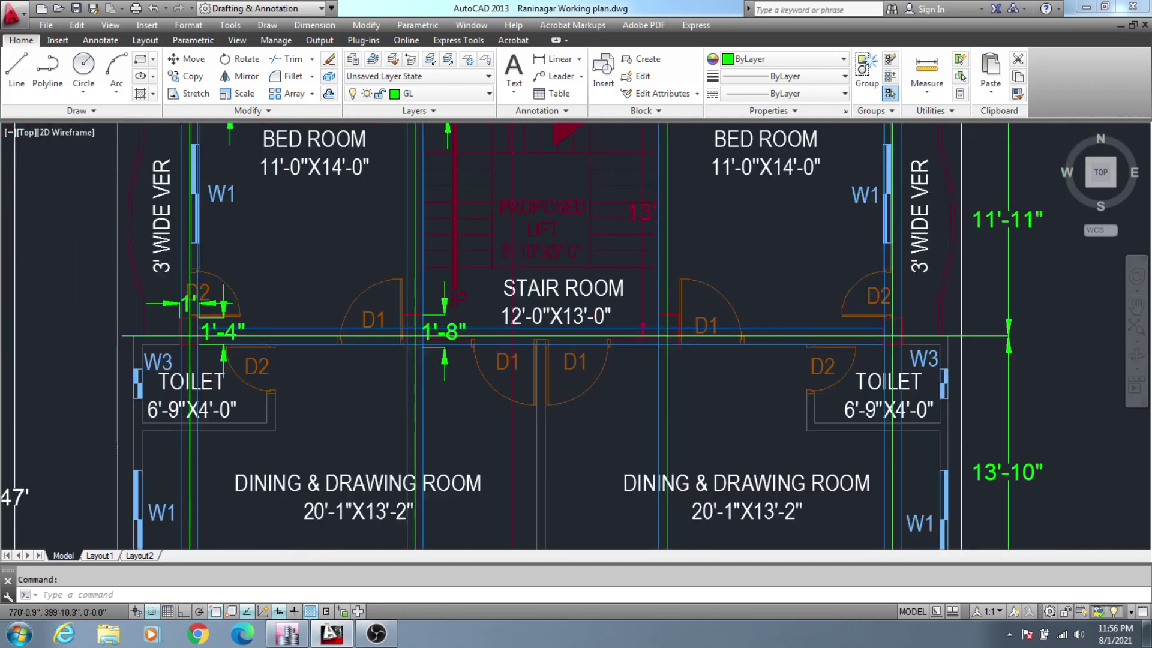
pyautogui.scroll(-2, 809, 294)
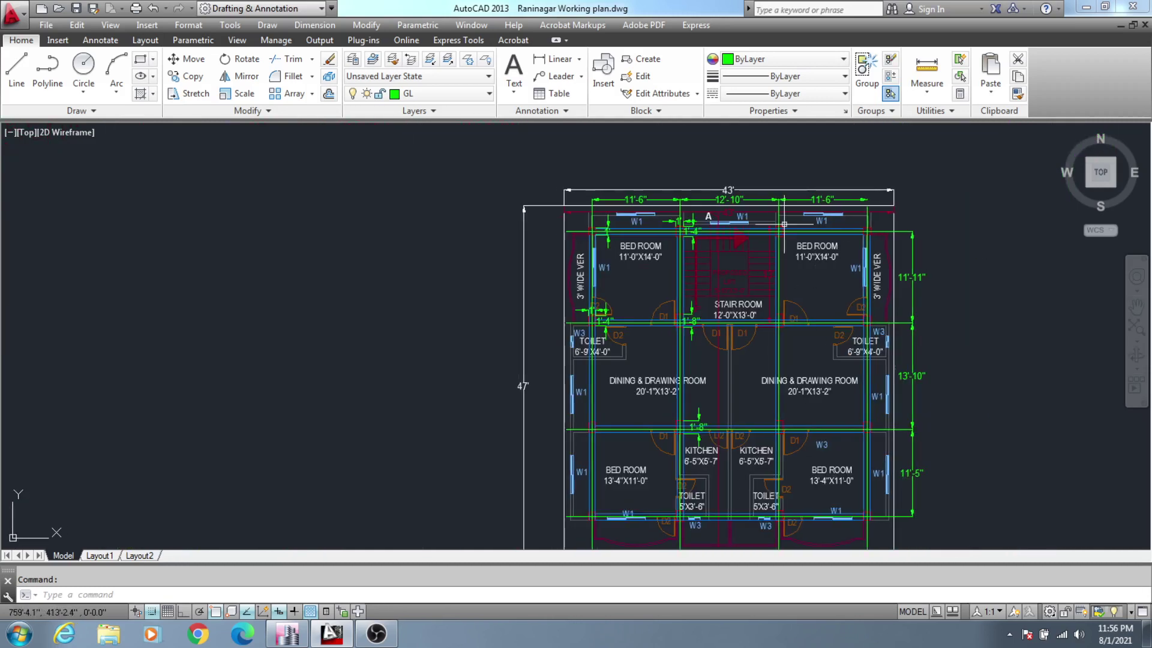
# Examine the size and orientation of the columns at the stair room's upper corners and along the plan's lower edge
pyautogui.scroll(10, 768, 228)
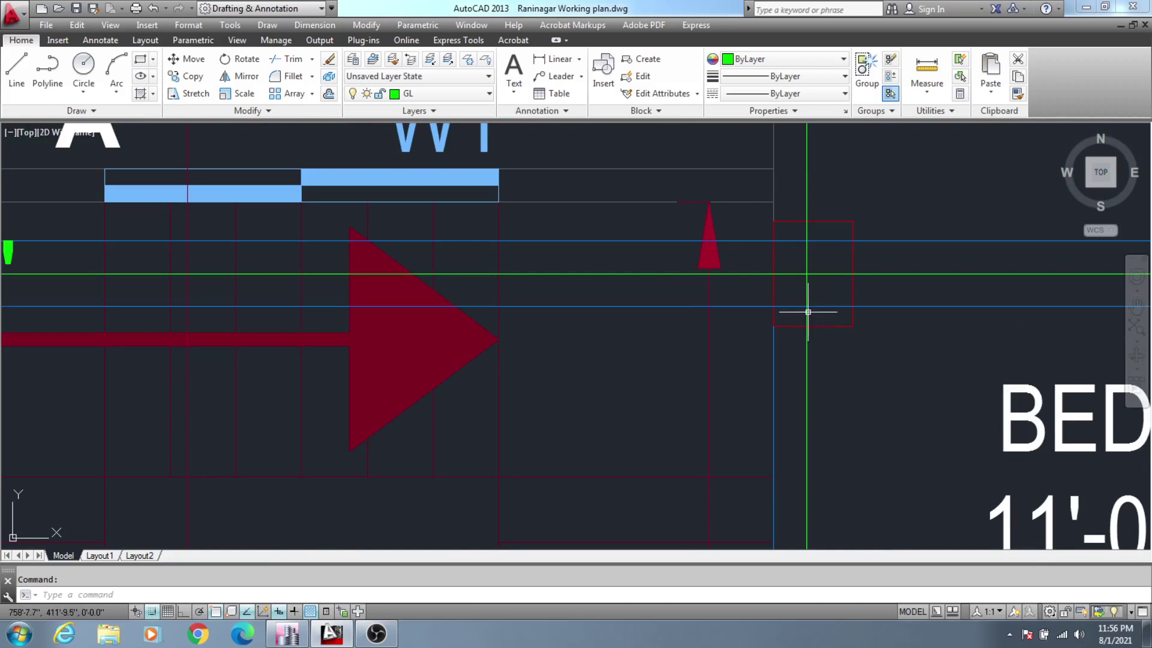
pyautogui.scroll(-3, 815, 305)
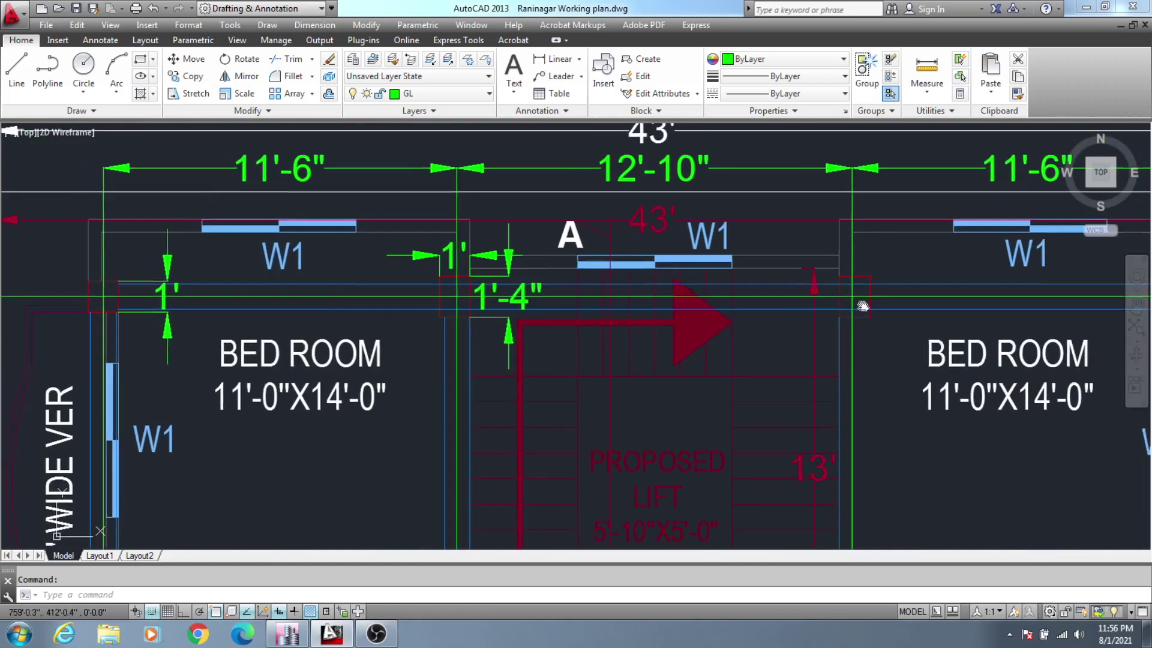
pyautogui.scroll(4, 433, 315)
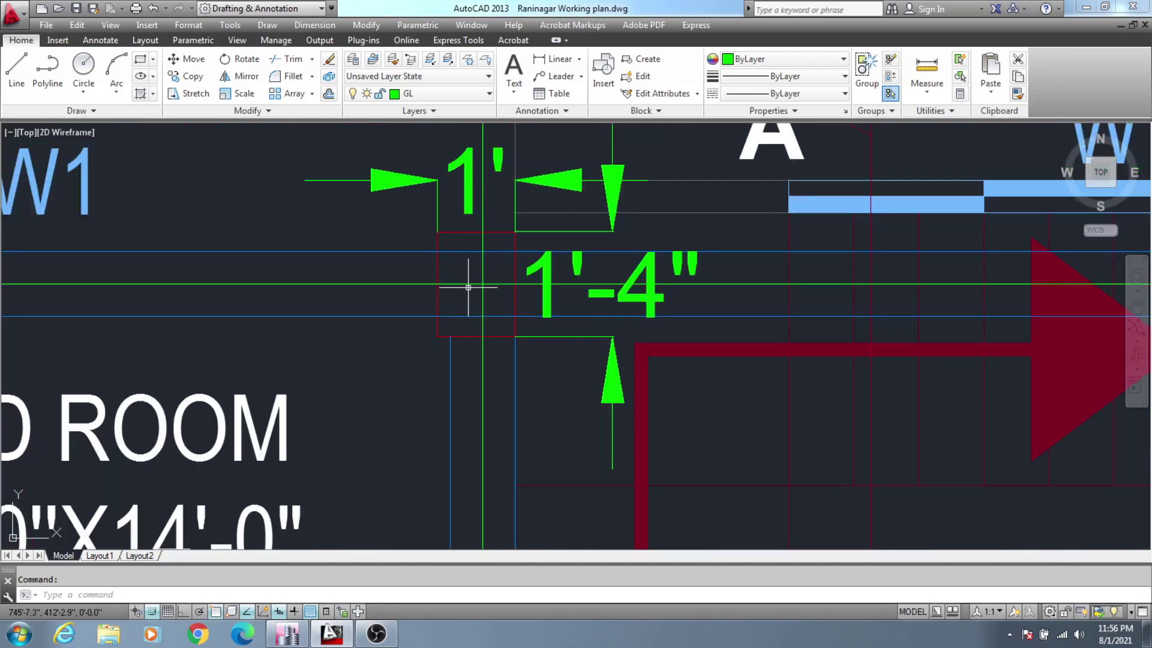
pyautogui.scroll(-6, 468, 287)
pyautogui.scroll(2, 502, 489)
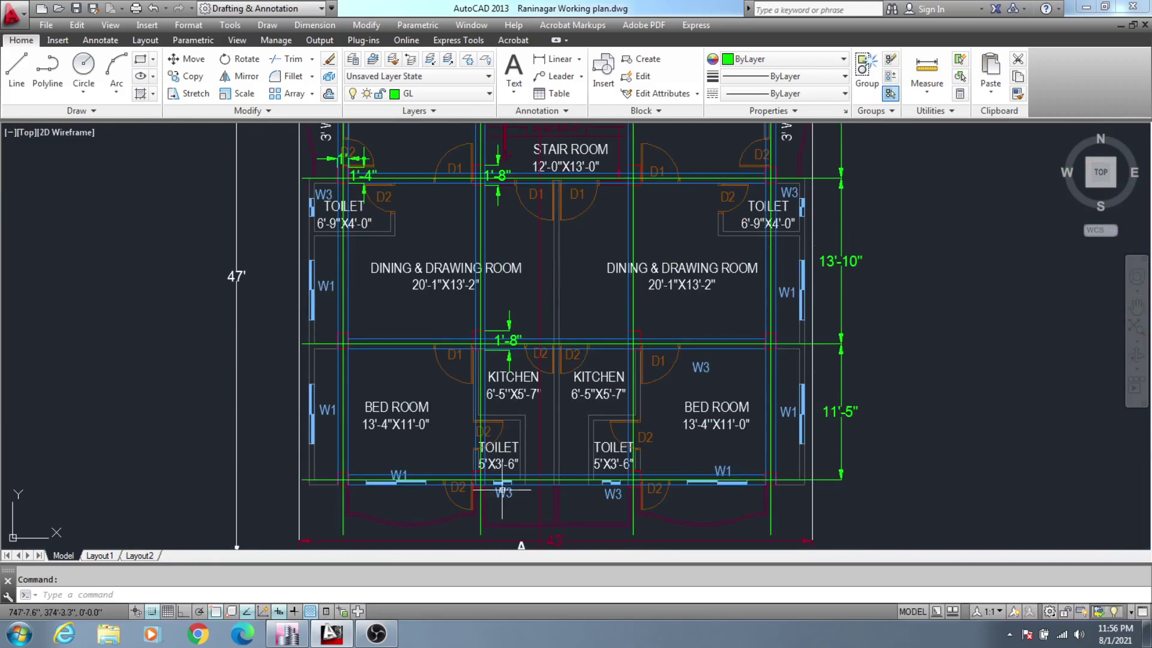
pyautogui.scroll(-3, 502, 489)
pyautogui.scroll(5, 471, 303)
pyautogui.scroll(-3, 647, 383)
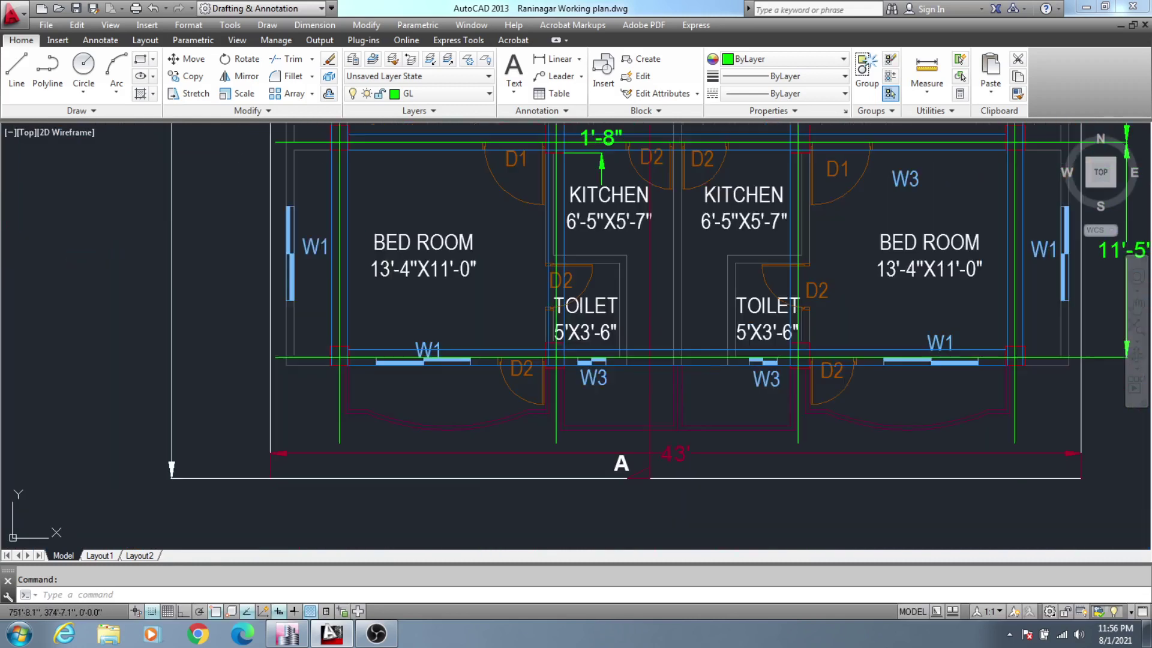
pyautogui.scroll(4, 774, 381)
pyautogui.scroll(-5, 785, 360)
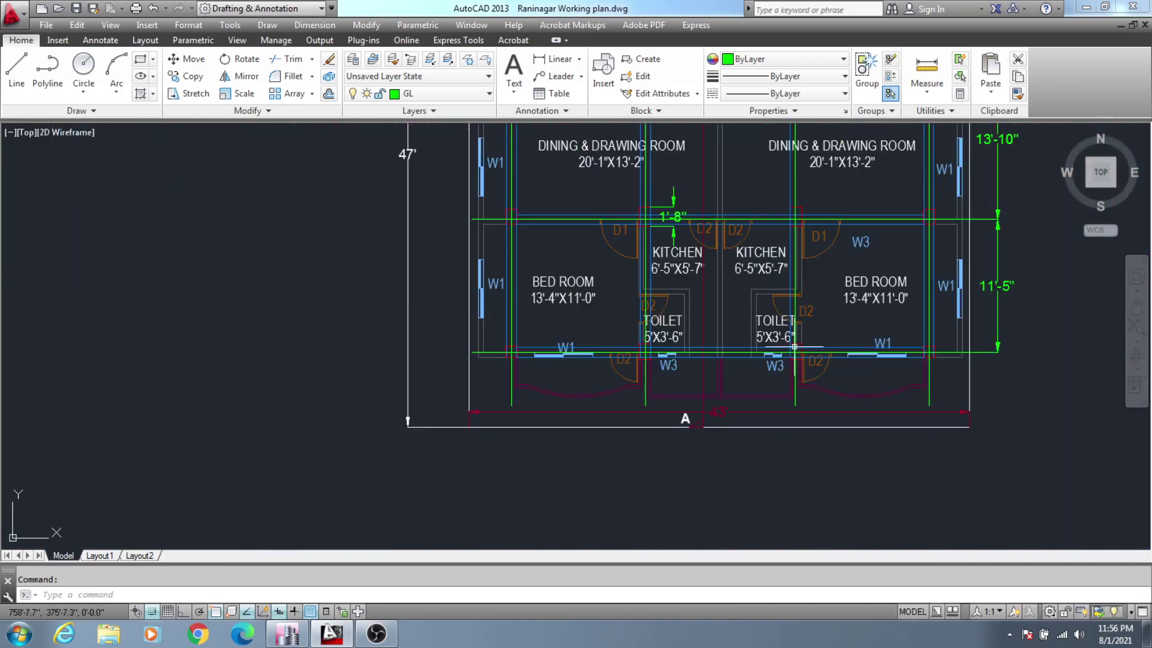
pyautogui.scroll(-2, 793, 347)
pyautogui.scroll(2, 722, 384)
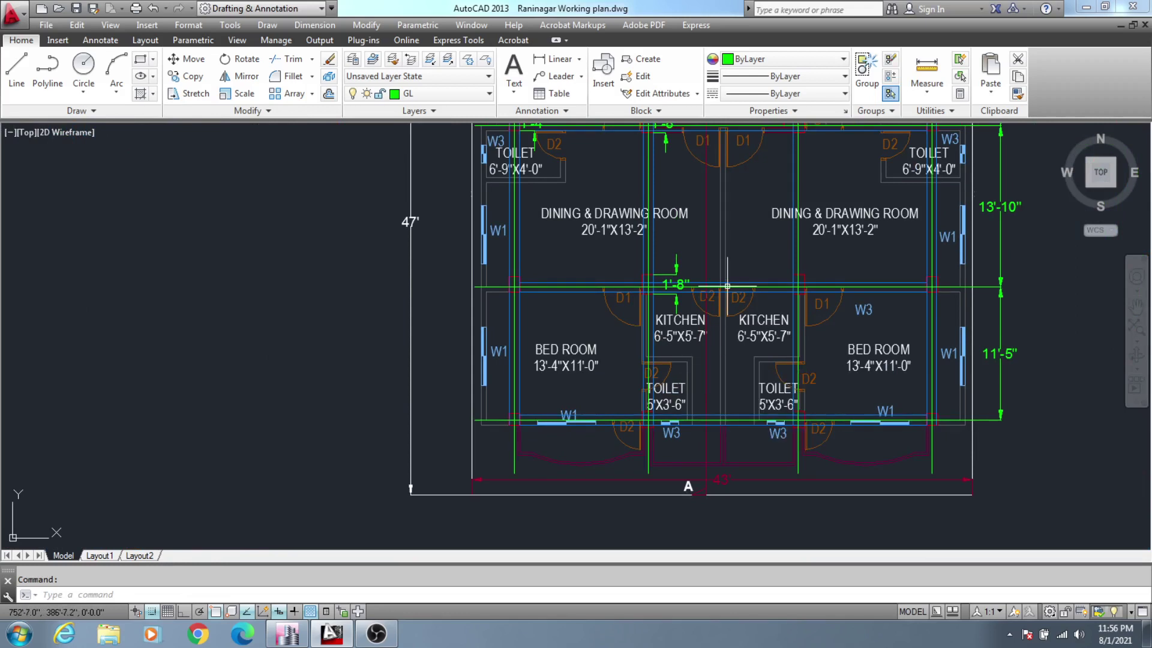
# Compare the outer columns at both ends of the dining room with the rest of the column layout
pyautogui.moveTo(708, 283); pyautogui.dragTo(701, 346, button='middle')
pyautogui.moveTo(786, 460); pyautogui.dragTo(772, 498, button='middle')
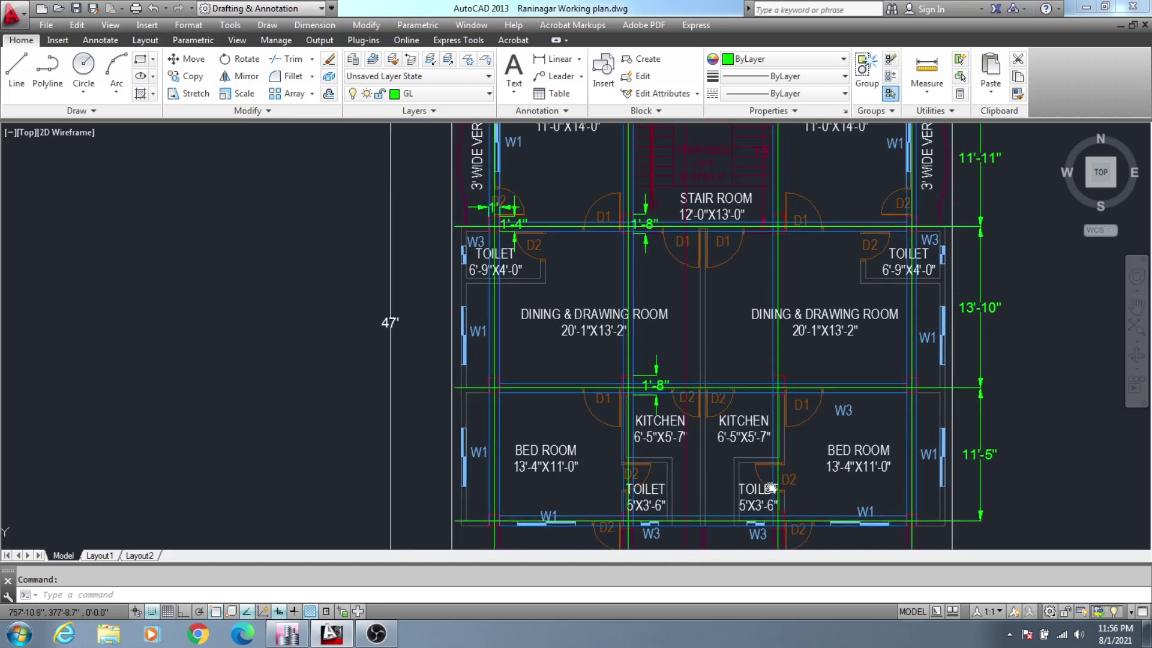
pyautogui.scroll(6, 934, 391)
pyautogui.scroll(-4, 933, 393)
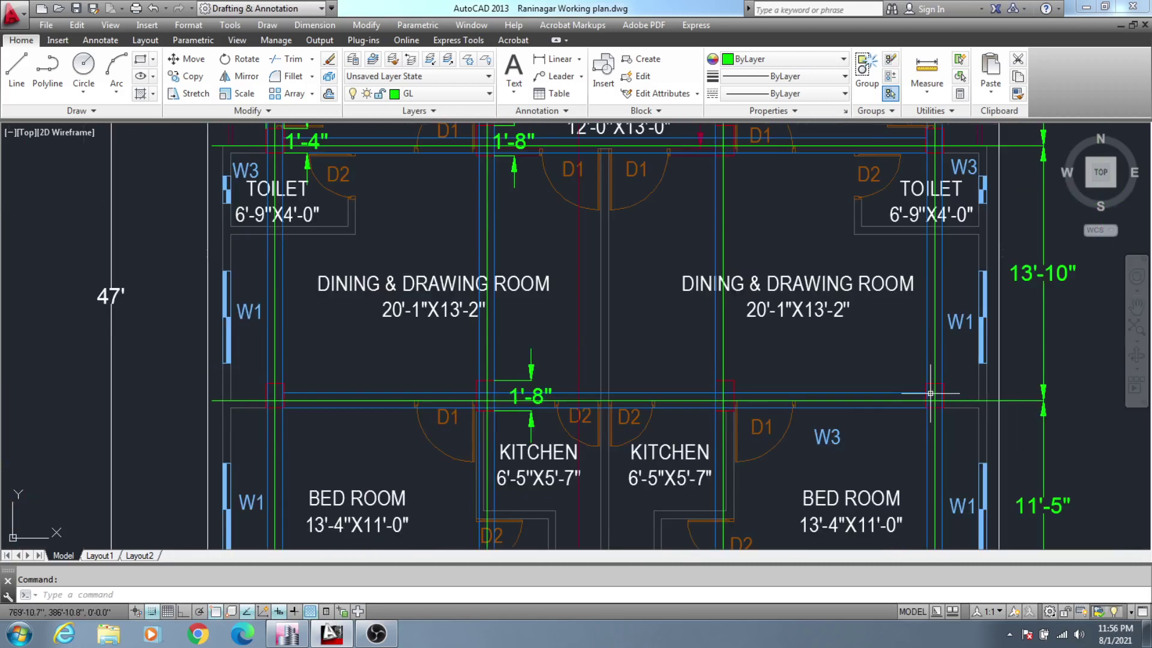
pyautogui.scroll(5, 935, 252)
pyautogui.scroll(-5, 924, 258)
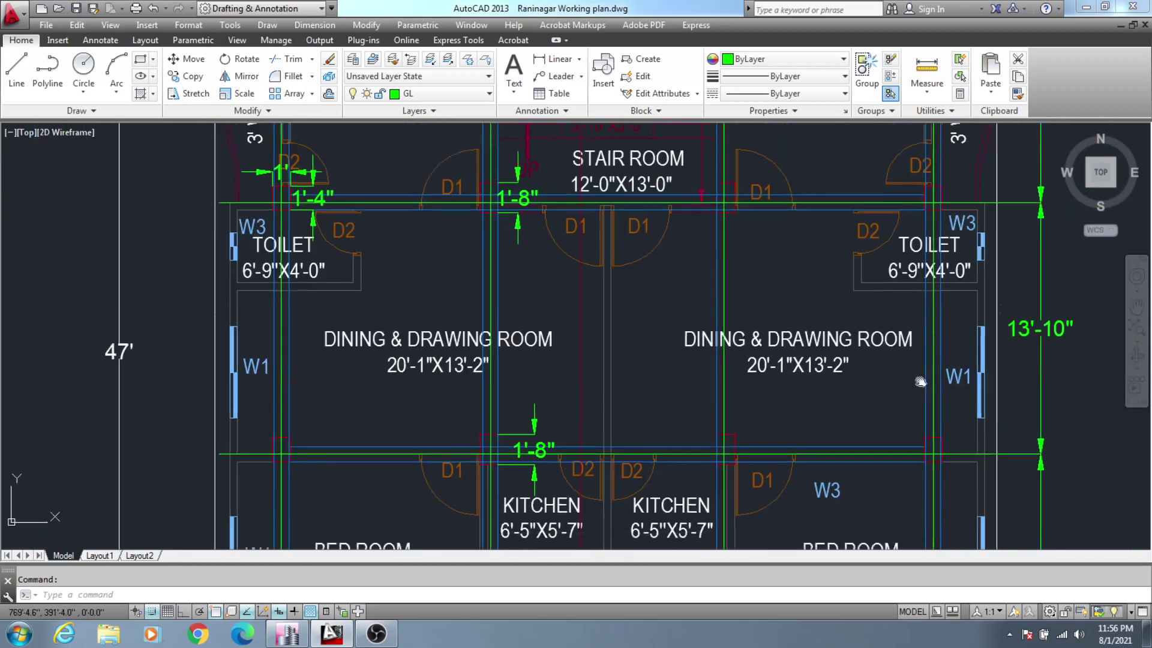
pyautogui.moveTo(927, 360); pyautogui.dragTo(924, 471, button='middle')
pyautogui.scroll(5, 928, 366)
pyautogui.scroll(-5, 922, 312)
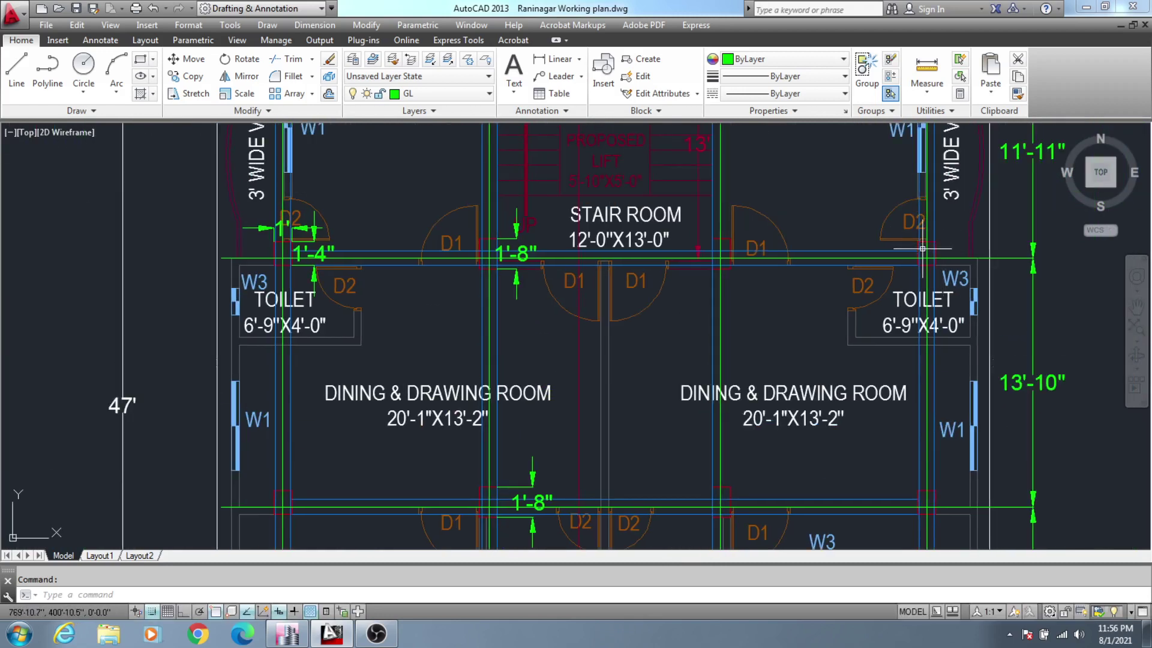
pyautogui.scroll(-3, 922, 248)
pyautogui.moveTo(922, 250); pyautogui.dragTo(883, 253, button='middle')
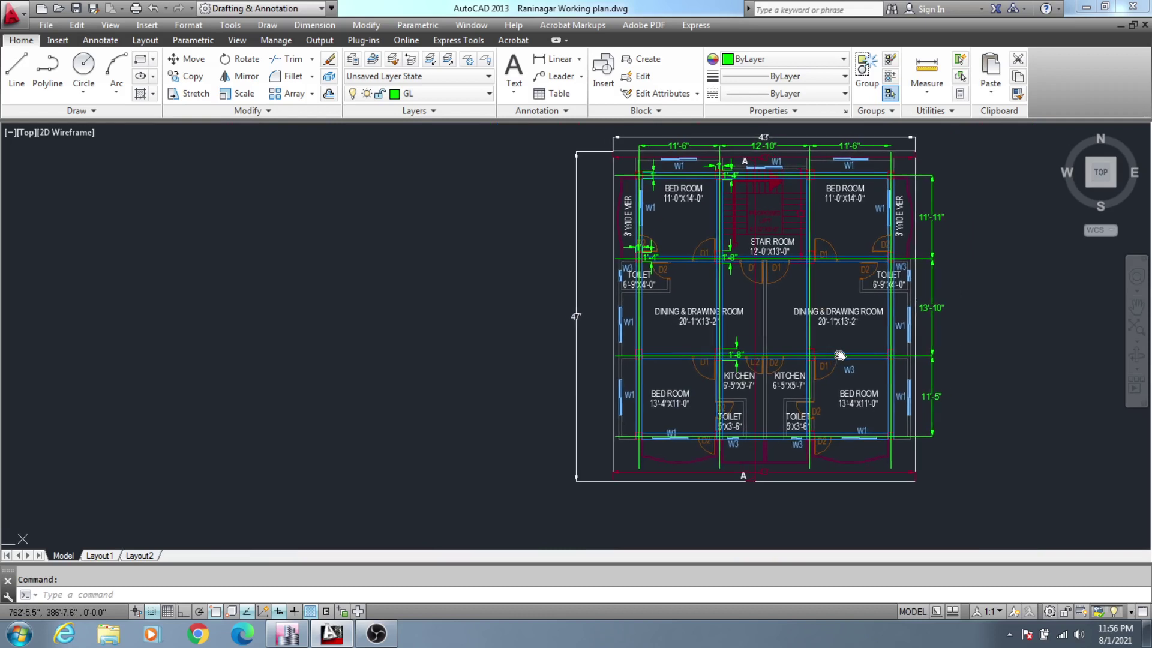
pyautogui.moveTo(682, 340); pyautogui.dragTo(661, 369, button='middle')
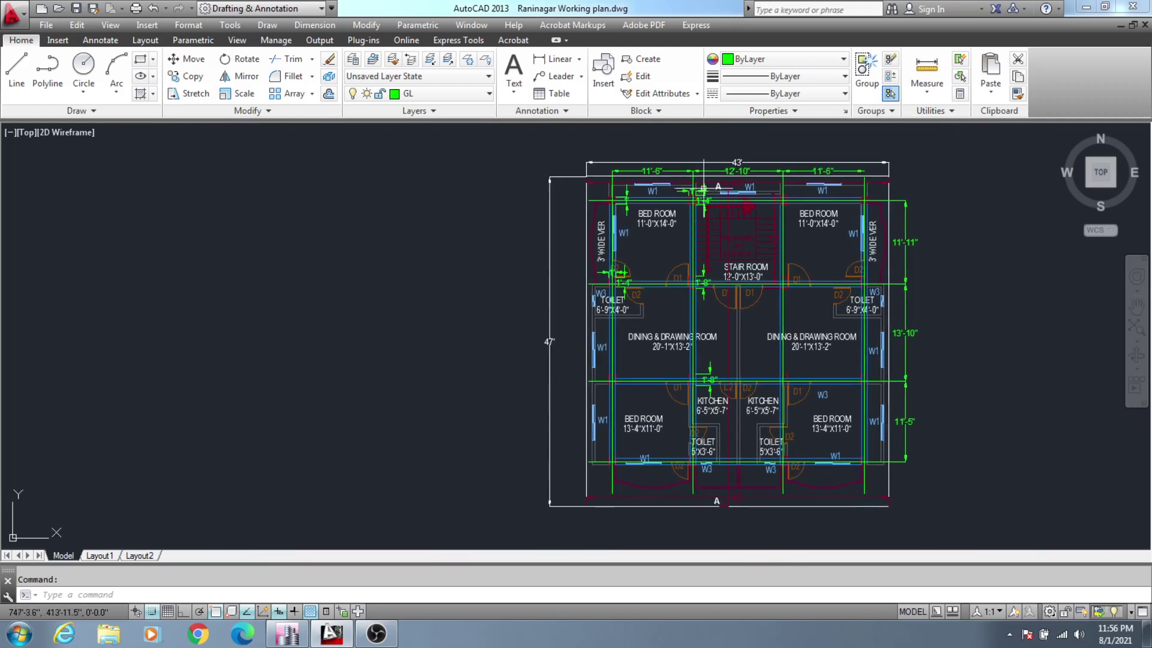
# Return to ETABS and set up Quick Draw Columns with the C2BG (15x19) section and an angle of 90 degrees
pyautogui.click(290, 639)
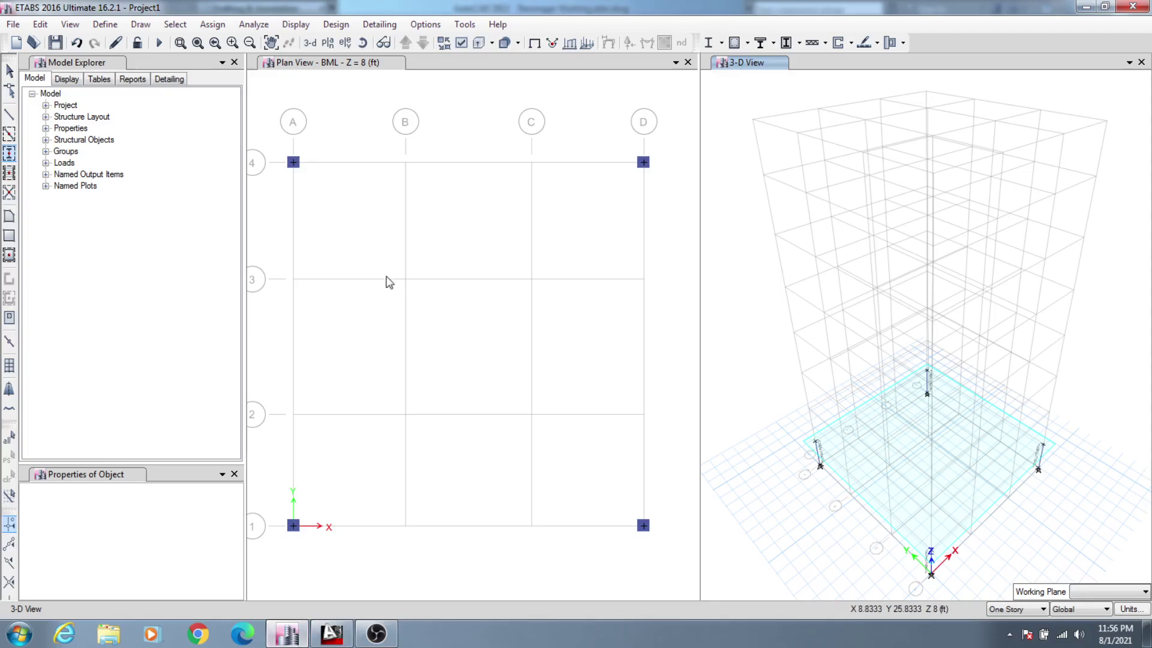
pyautogui.click(9, 154)
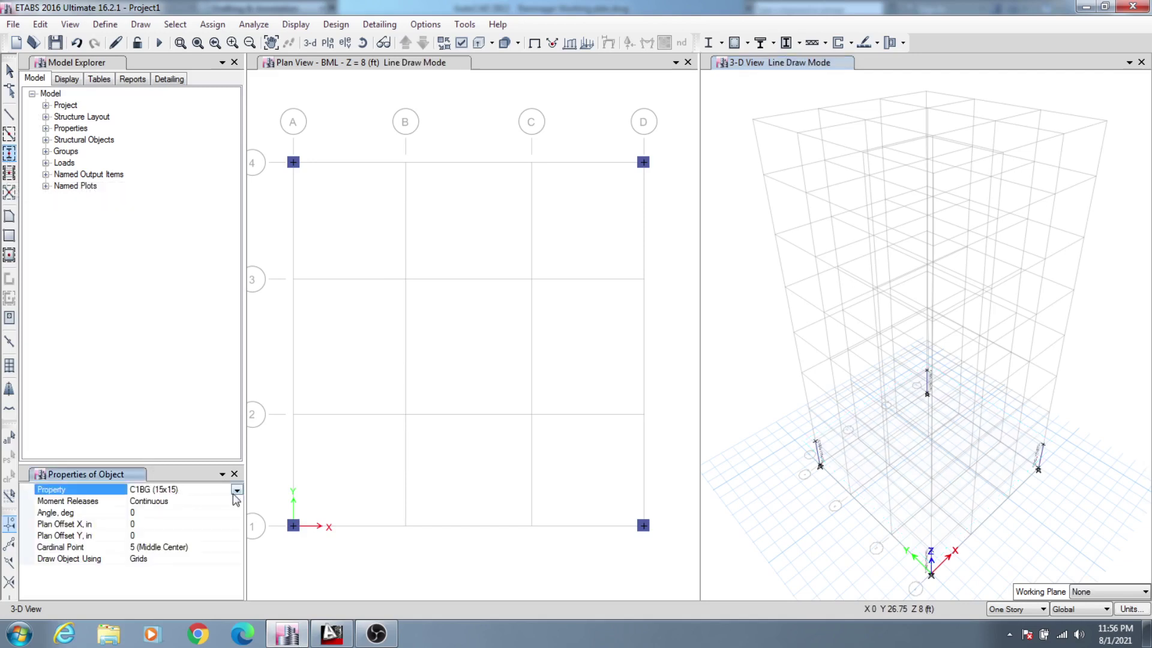
pyautogui.click(237, 491)
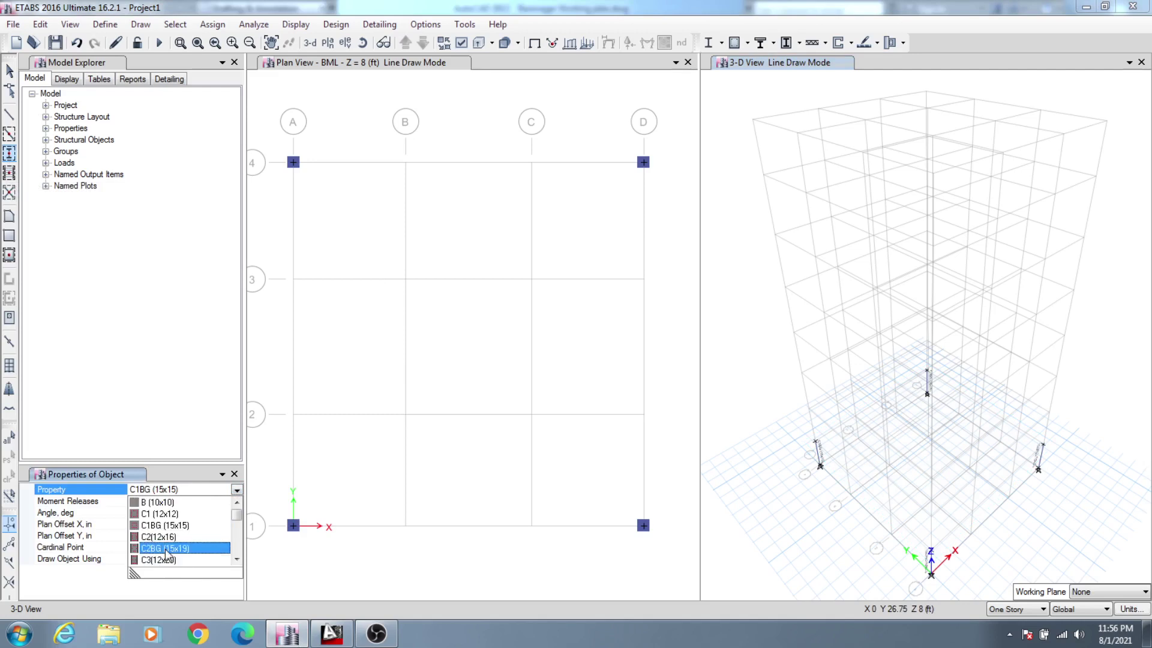
pyautogui.click(196, 547)
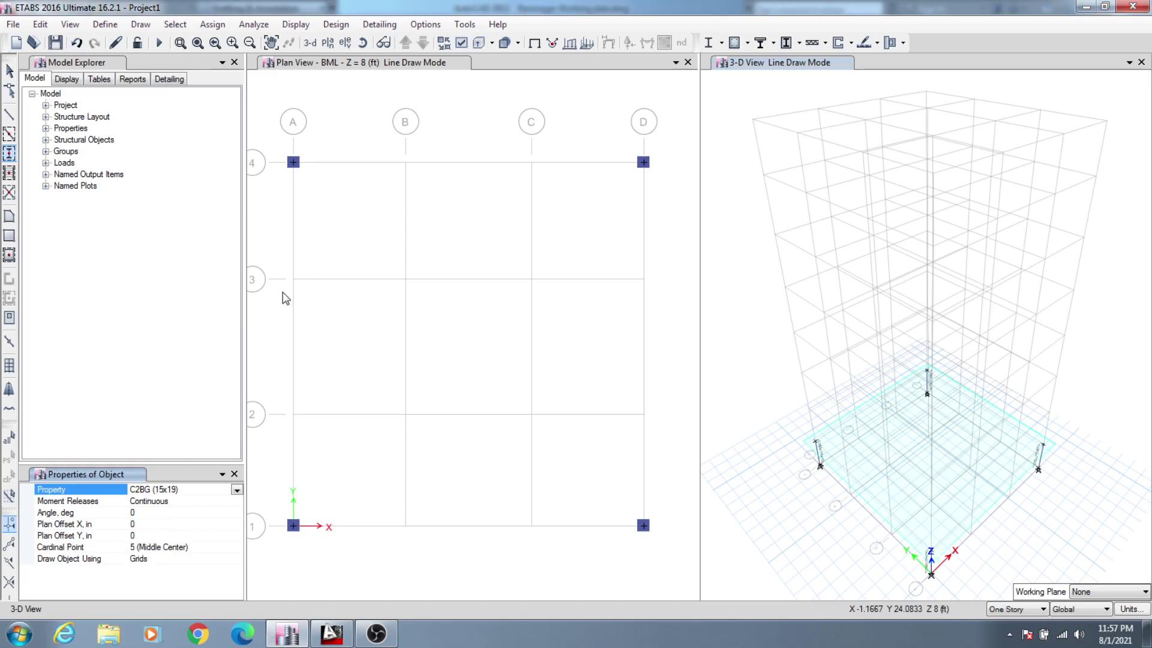
pyautogui.moveTo(316, 324); pyautogui.dragTo(347, 328, button='middle')
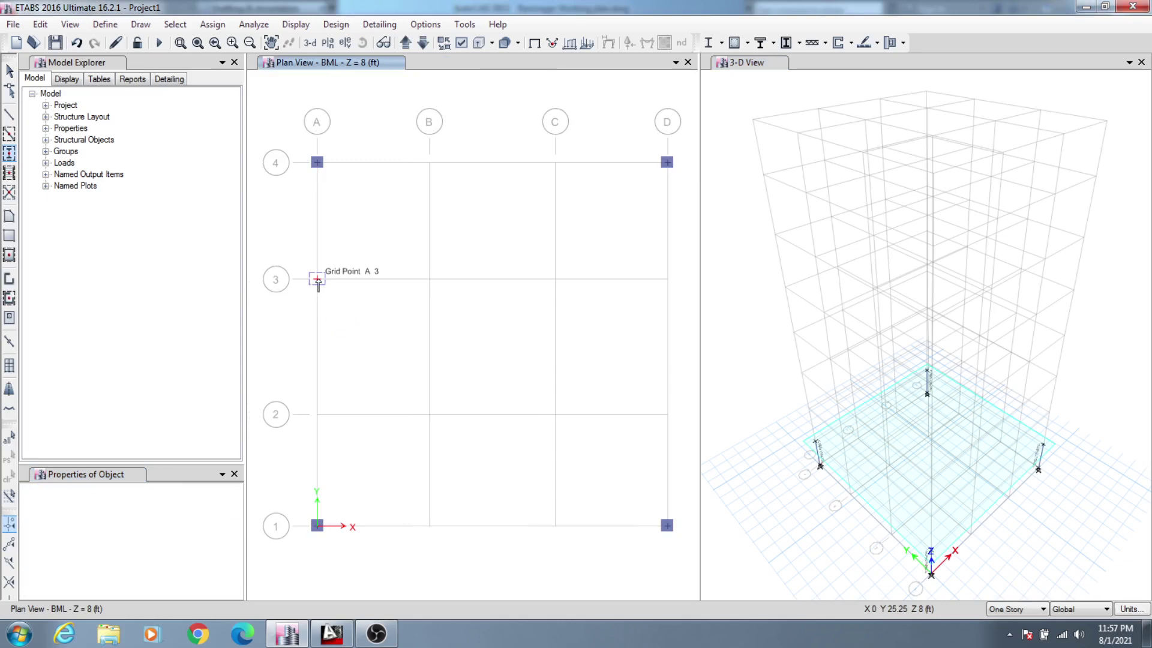
pyautogui.click(9, 153)
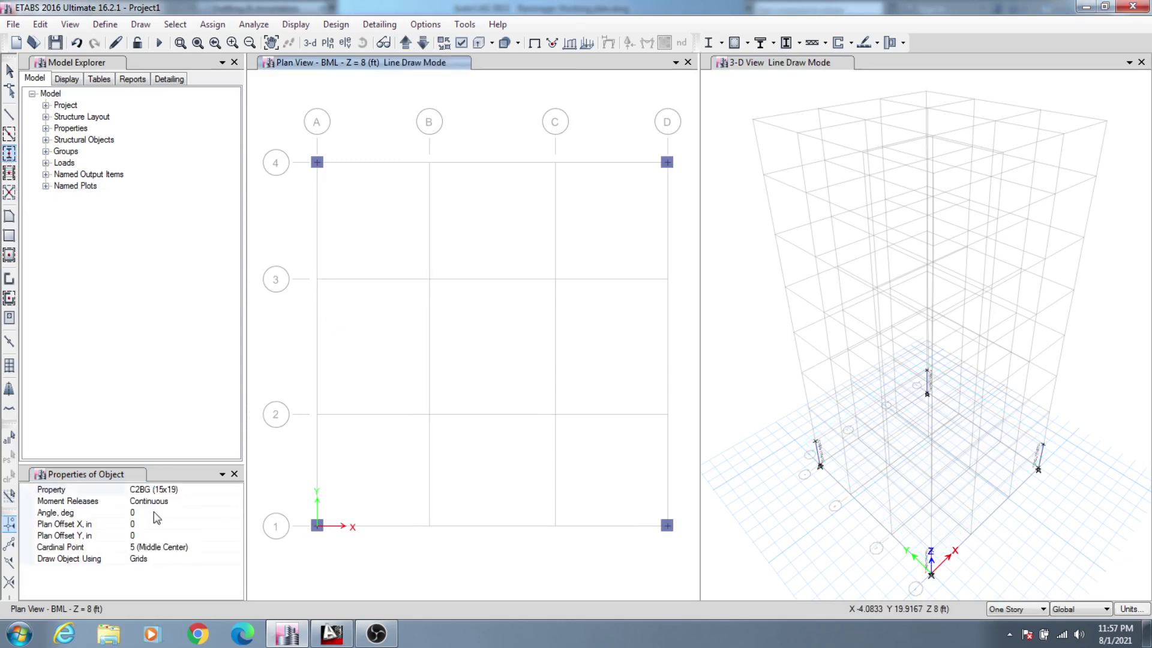
pyautogui.click(141, 514)
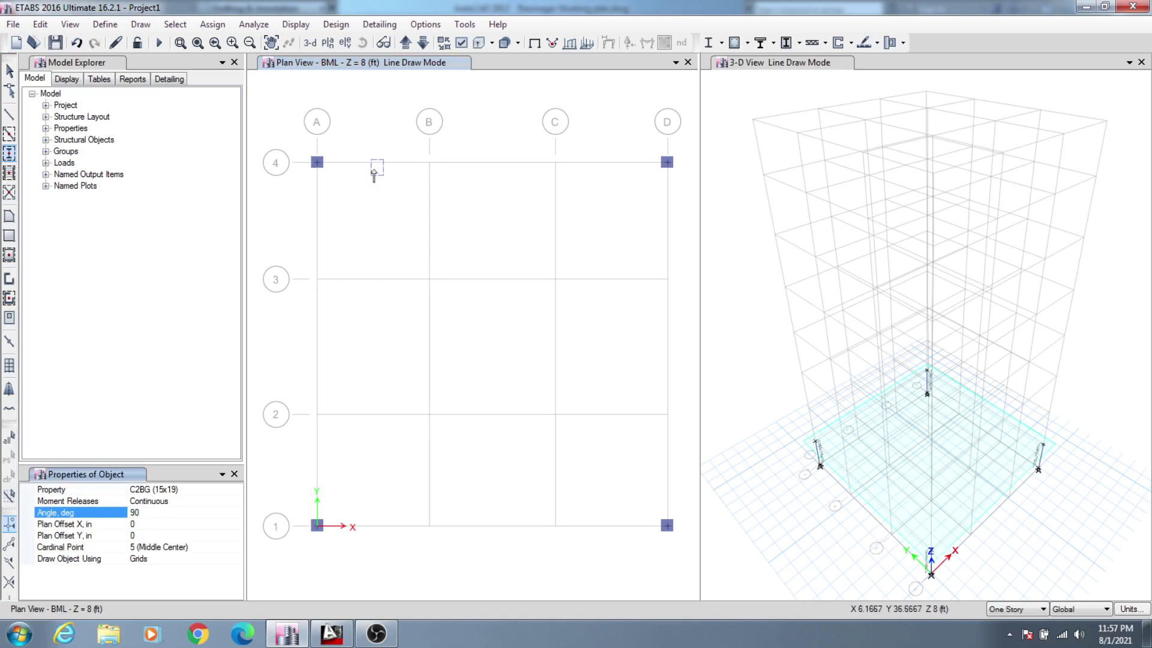
# Place C2BG (15x19) columns at grid intersections B4, C4, C1 and B1 of the BML plan and end the drawing command
pyautogui.click(430, 163)
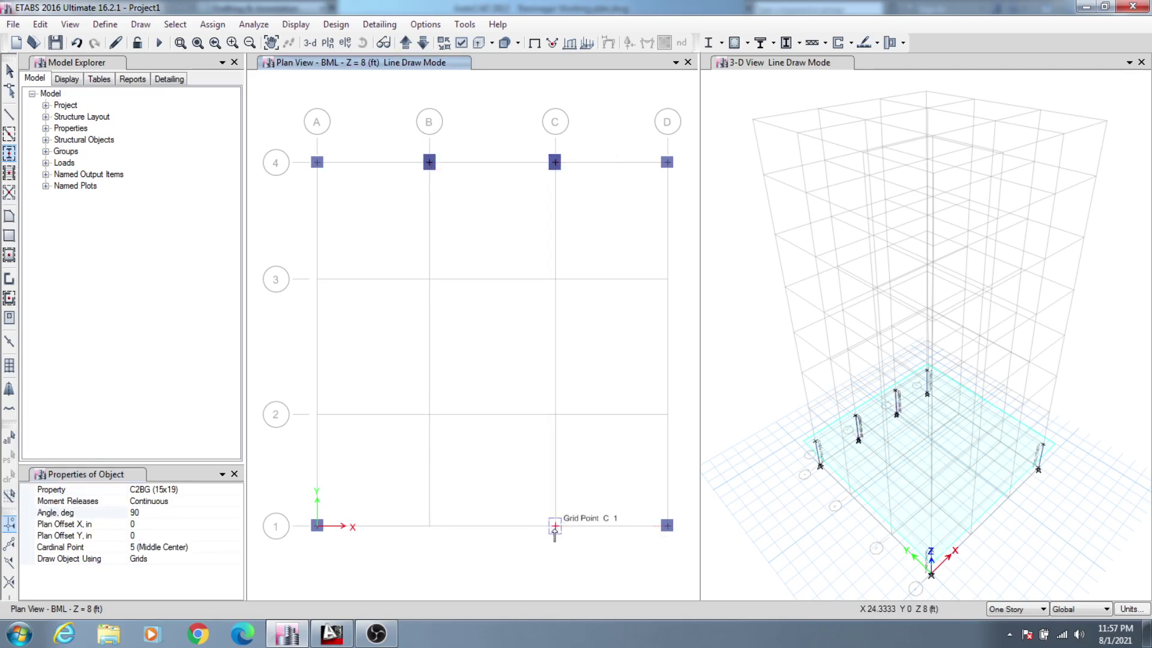
pyautogui.click(555, 526)
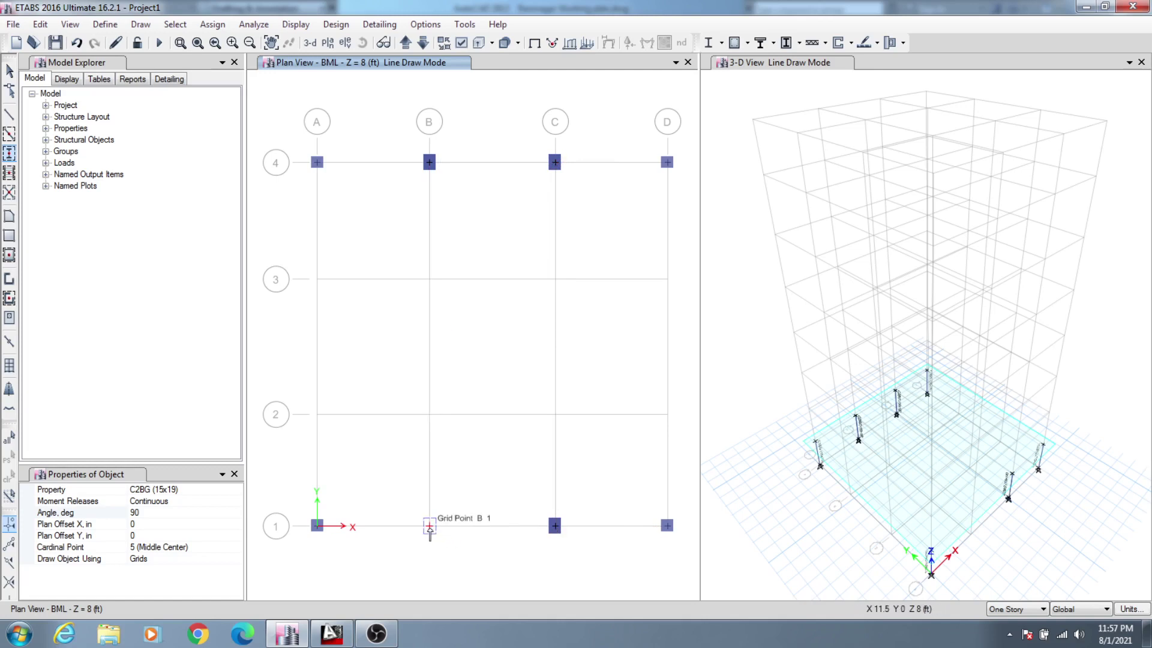
pyautogui.click(429, 526)
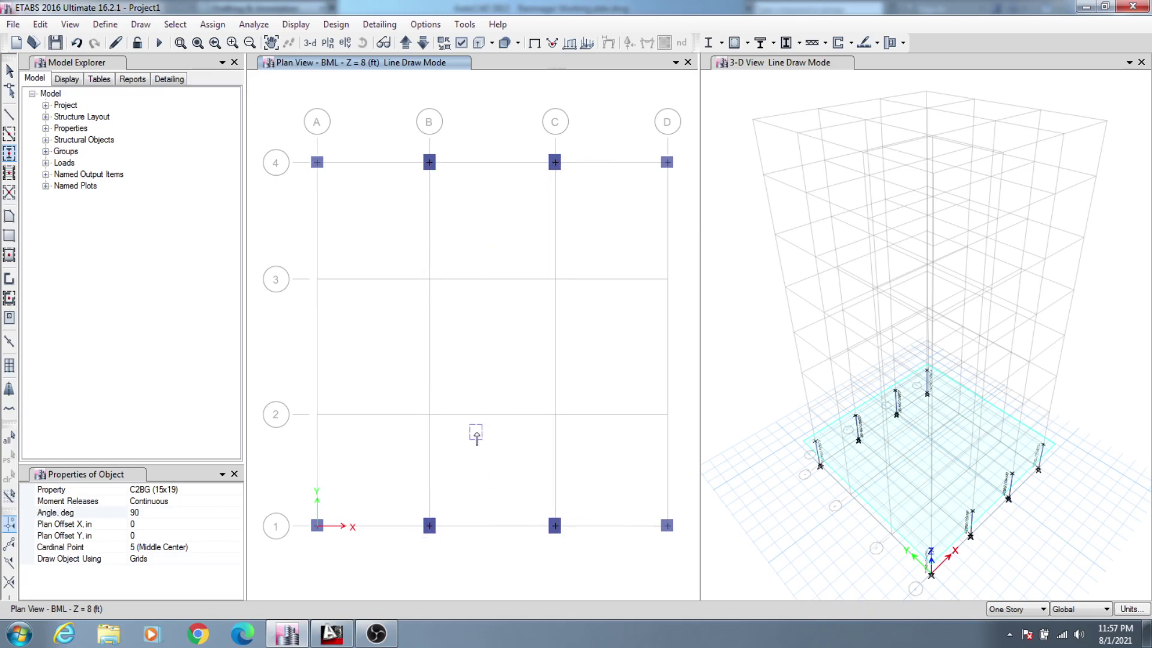
pyautogui.press('Escape')
pyautogui.moveTo(459, 456); pyautogui.dragTo(480, 456, button='middle')
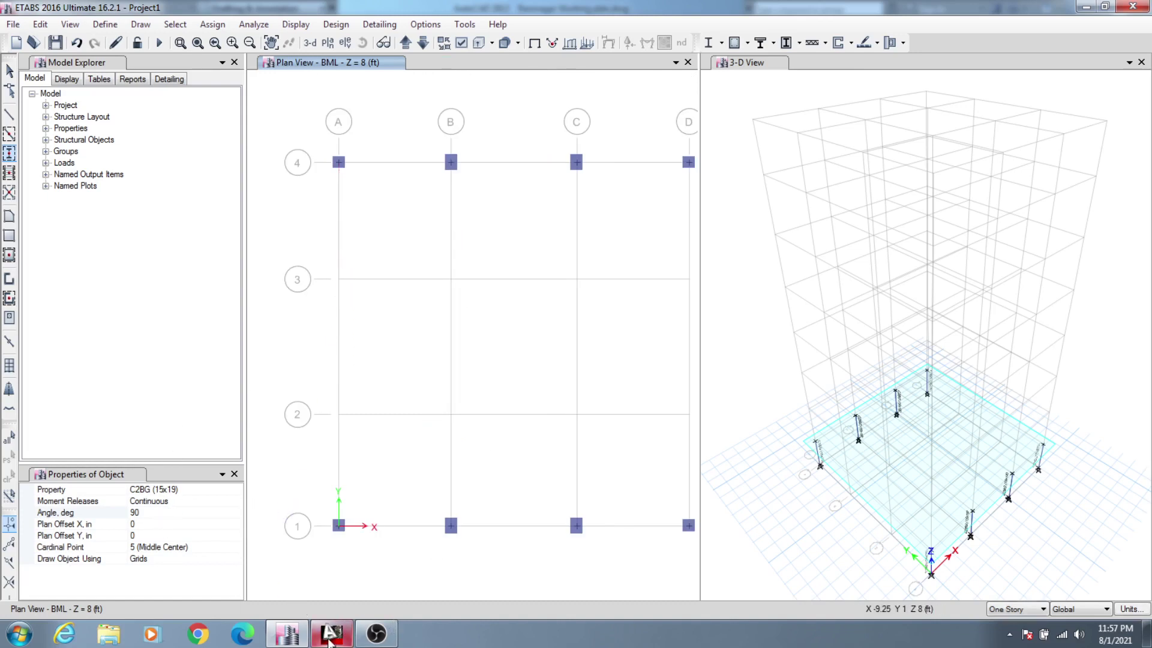
# Switch to the AutoCAD working plan and draw a diagonal line across the column above the right-hand toilet, from lower-left to upper-right corner
pyautogui.click(329, 641)
pyautogui.moveTo(877, 387)
pyautogui.mouseDown(button='middle')
pyautogui.moveTo(816, 386)
pyautogui.moveTo(802, 354)
pyautogui.mouseUp(button='middle')
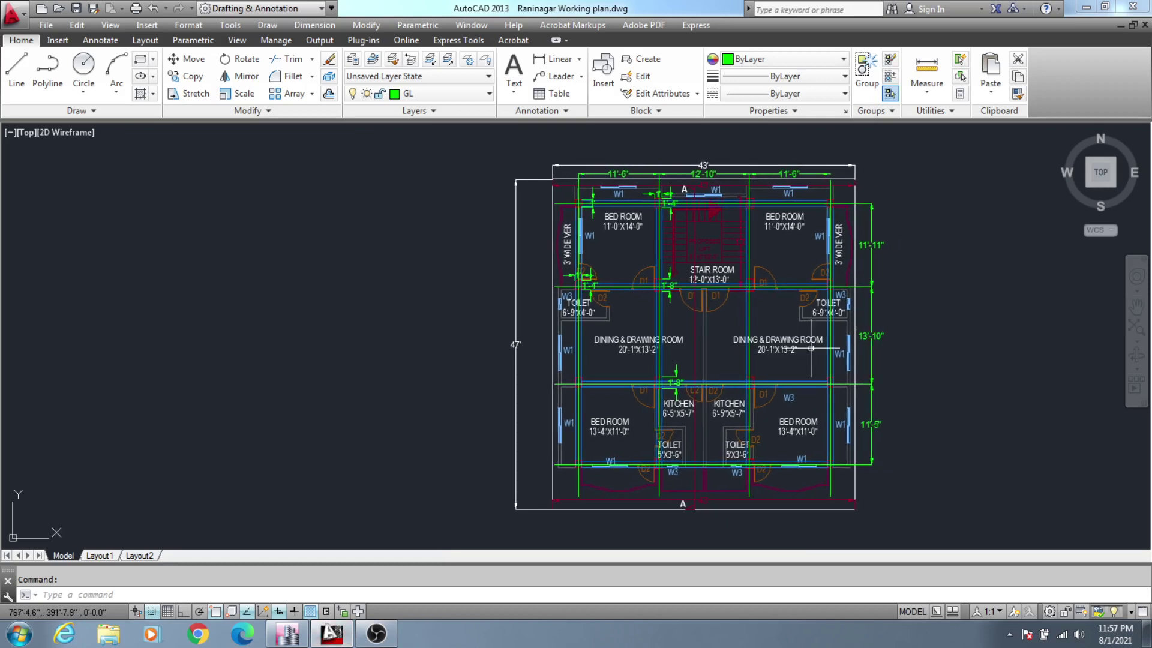
pyautogui.scroll(4, 568, 306)
pyautogui.scroll(-2, 600, 348)
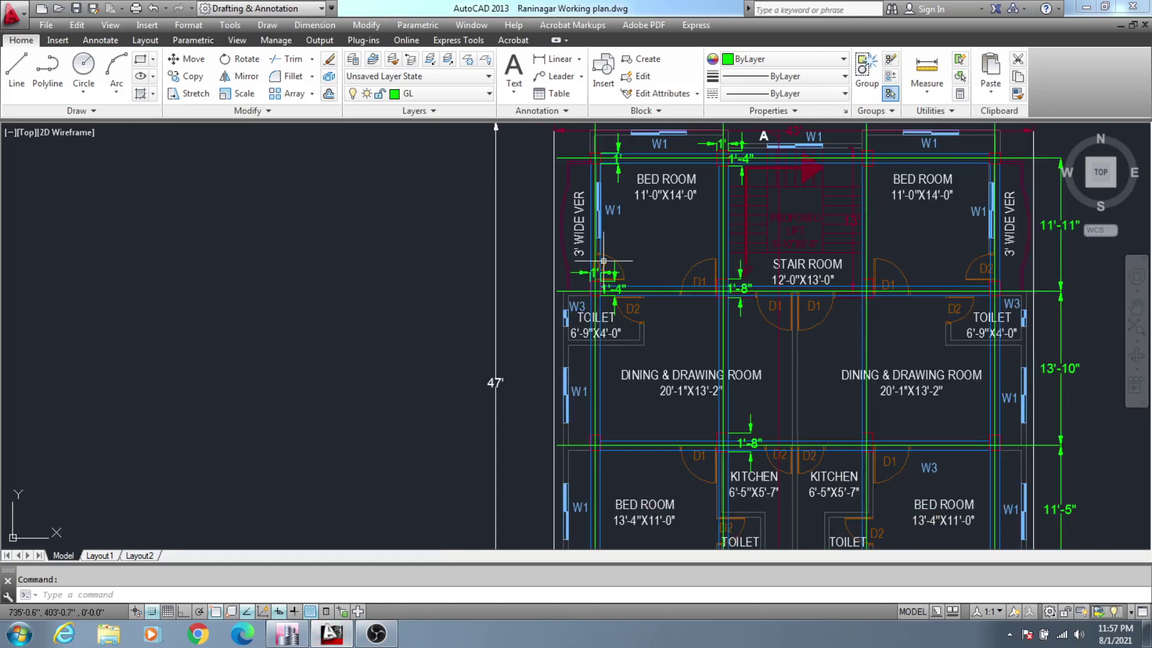
pyautogui.moveTo(1051, 395); pyautogui.dragTo(810, 403, button='middle')
pyautogui.scroll(8, 712, 295)
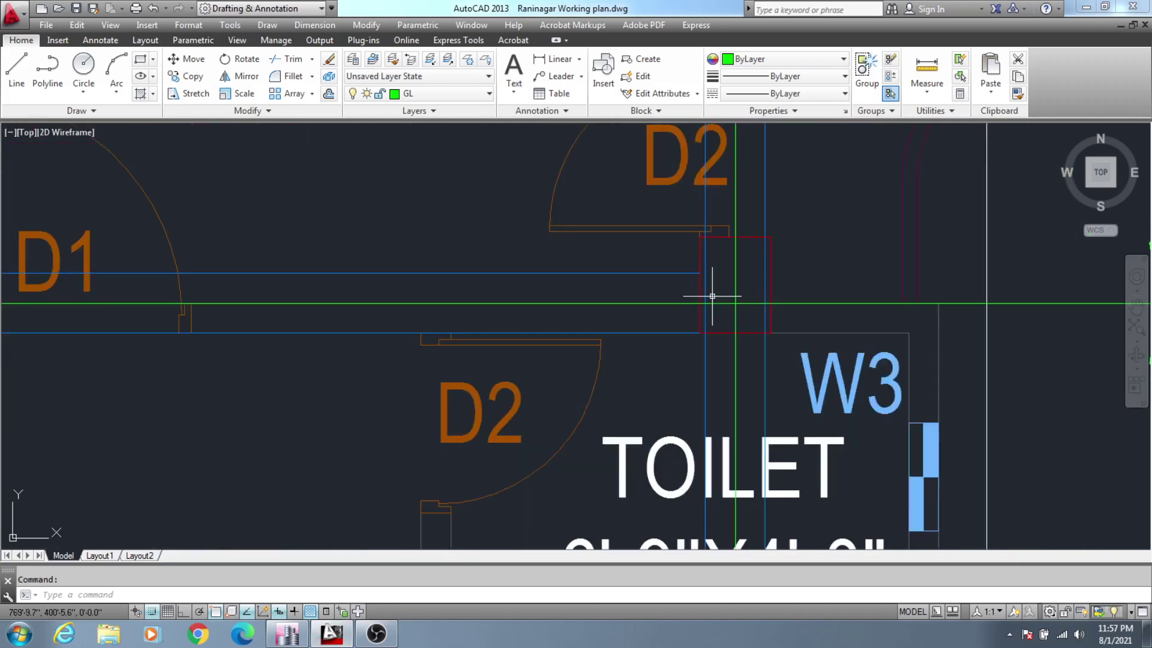
pyautogui.moveTo(733, 301); pyautogui.dragTo(722, 336, button='middle')
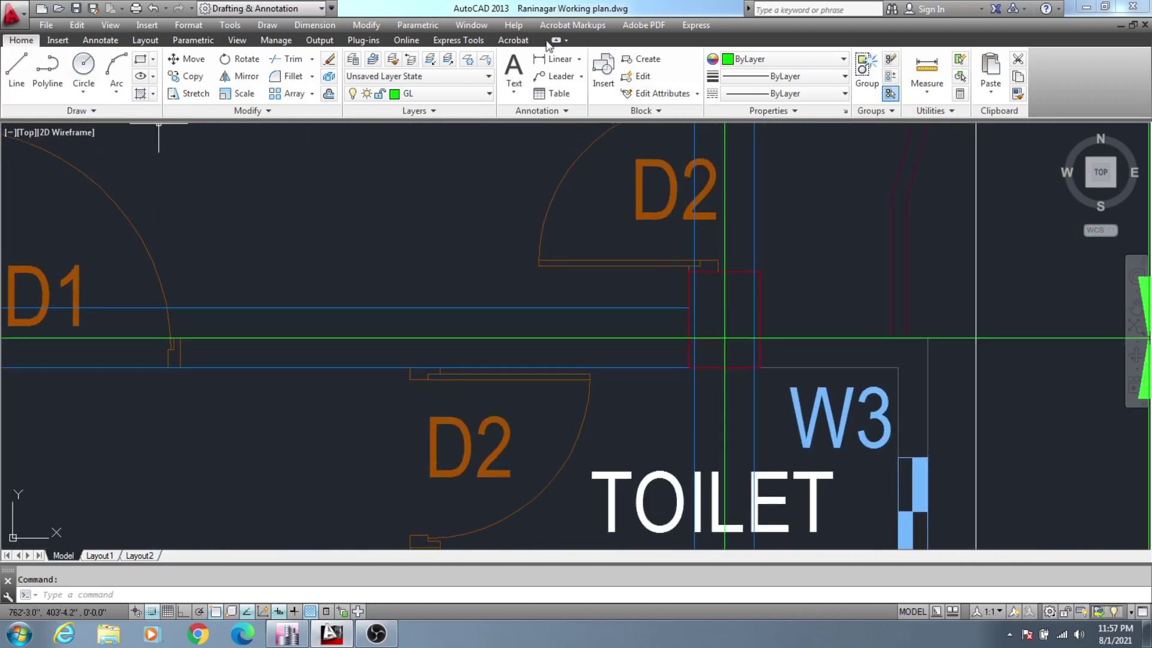
pyautogui.click(16, 71)
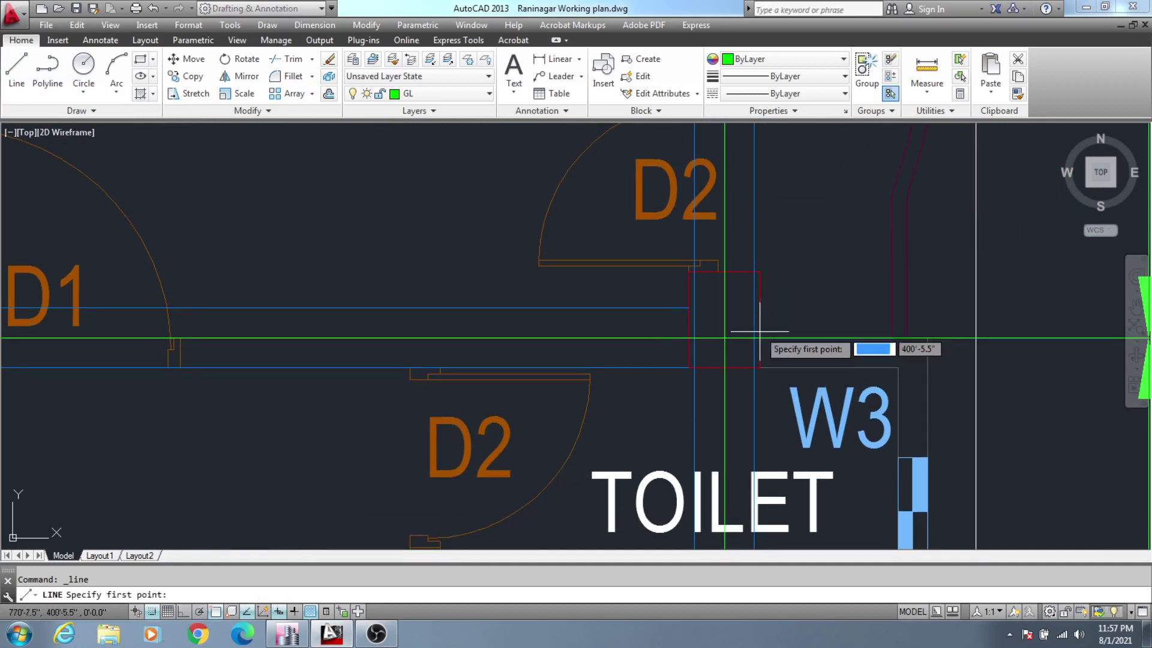
pyautogui.click(689, 367)
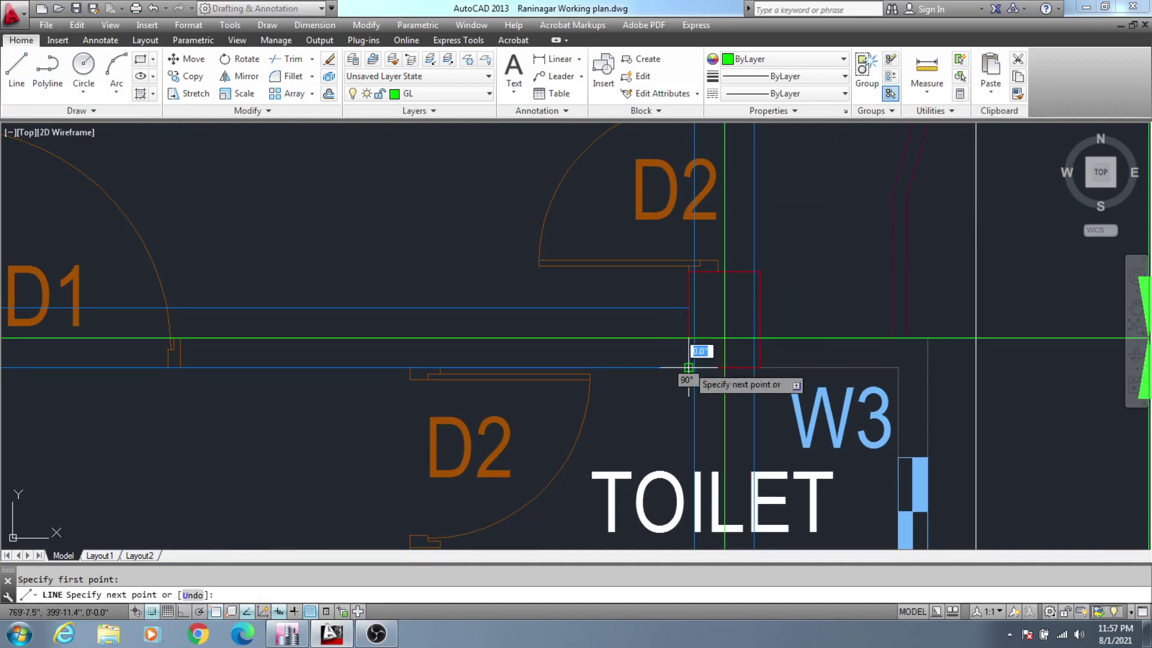
pyautogui.click(759, 272)
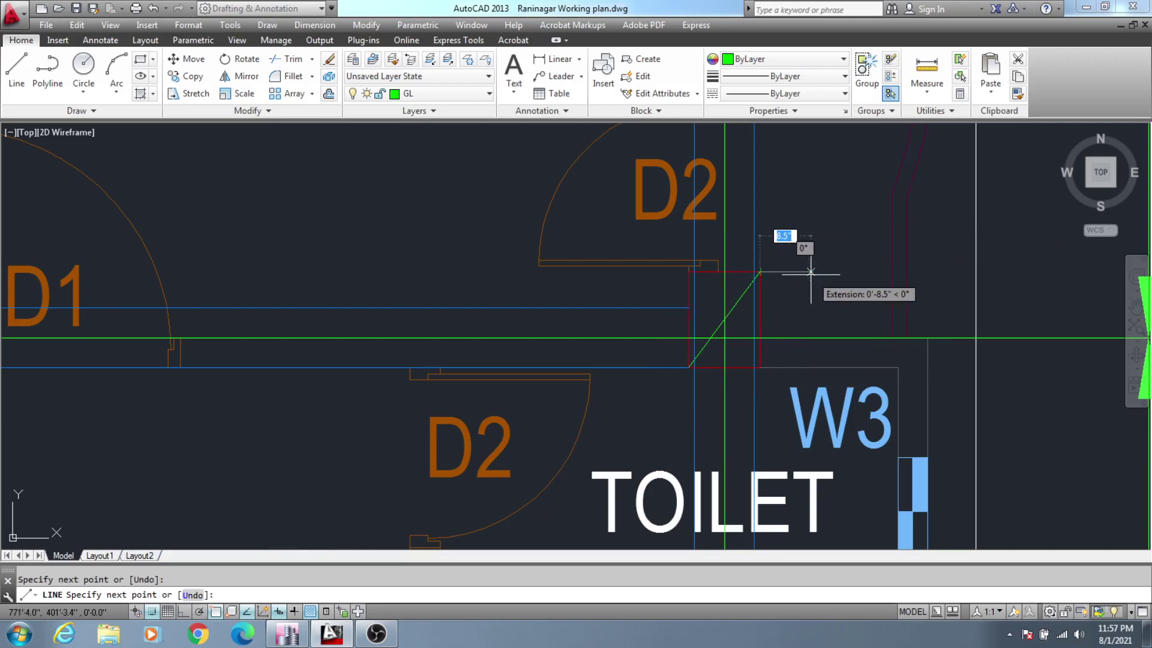
pyautogui.press('Return')
pyautogui.press('Return')
# Draw the opposite diagonal across the same column, from its upper-left to its lower-right corner, to mark its centre
pyautogui.scroll(3, 687, 273)
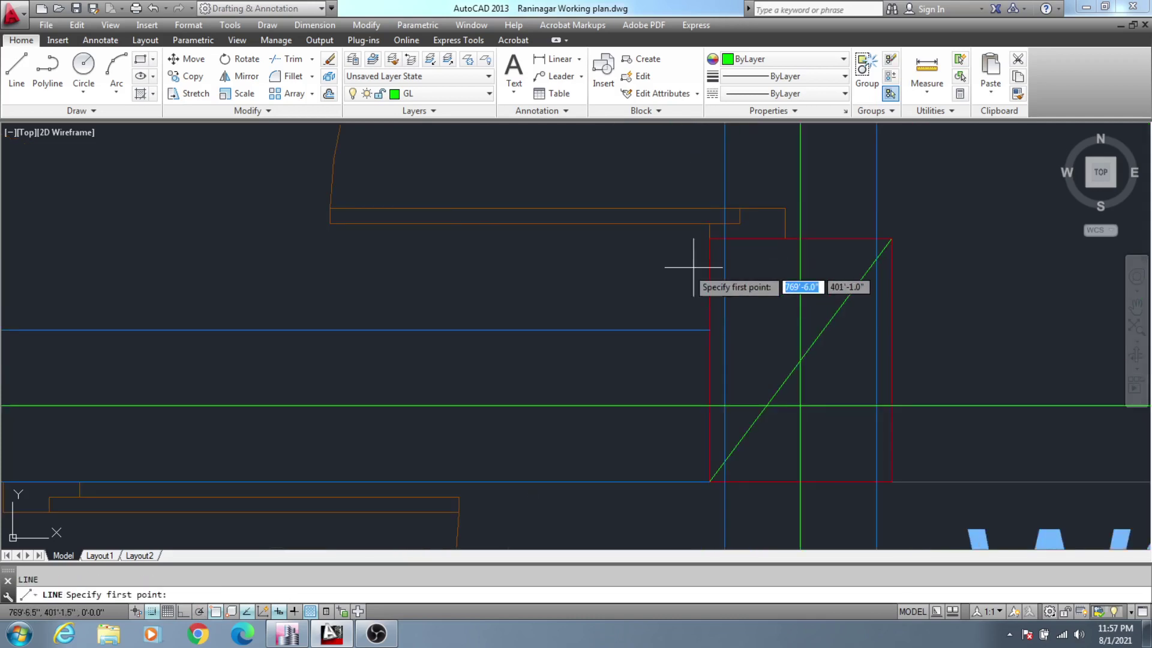
pyautogui.click(709, 239)
pyautogui.click(891, 482)
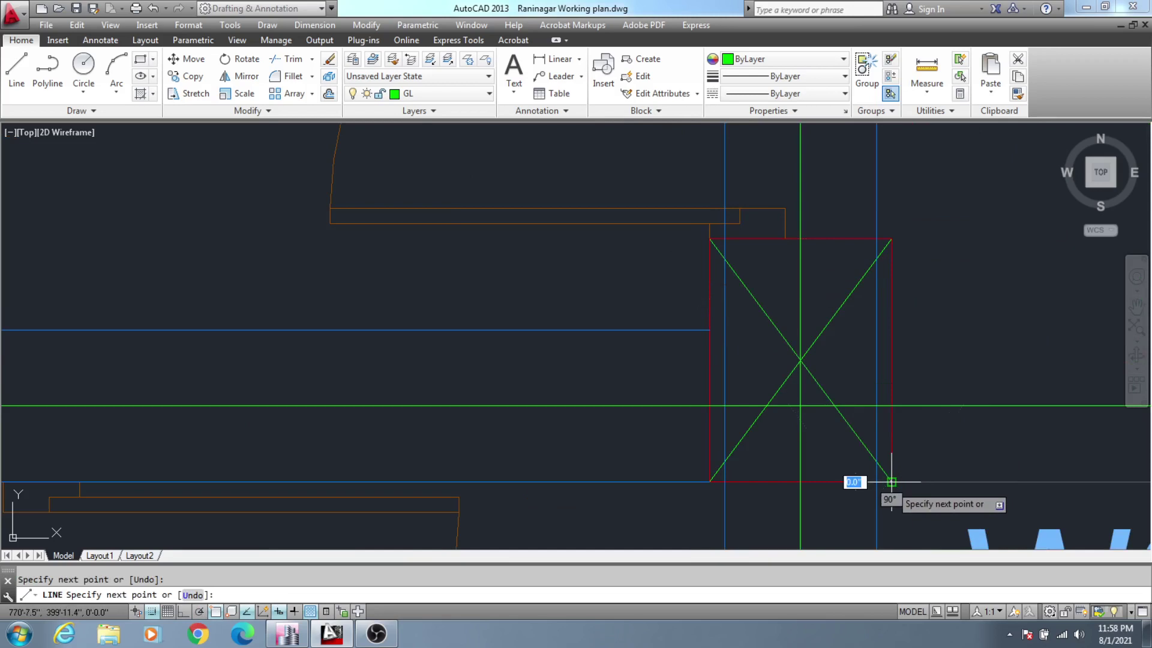
pyautogui.press('Return')
# Add a linear dimension for the vertical offset between the column's centre and the grid intersection, placing it beside the column
pyautogui.scroll(-3, 959, 360)
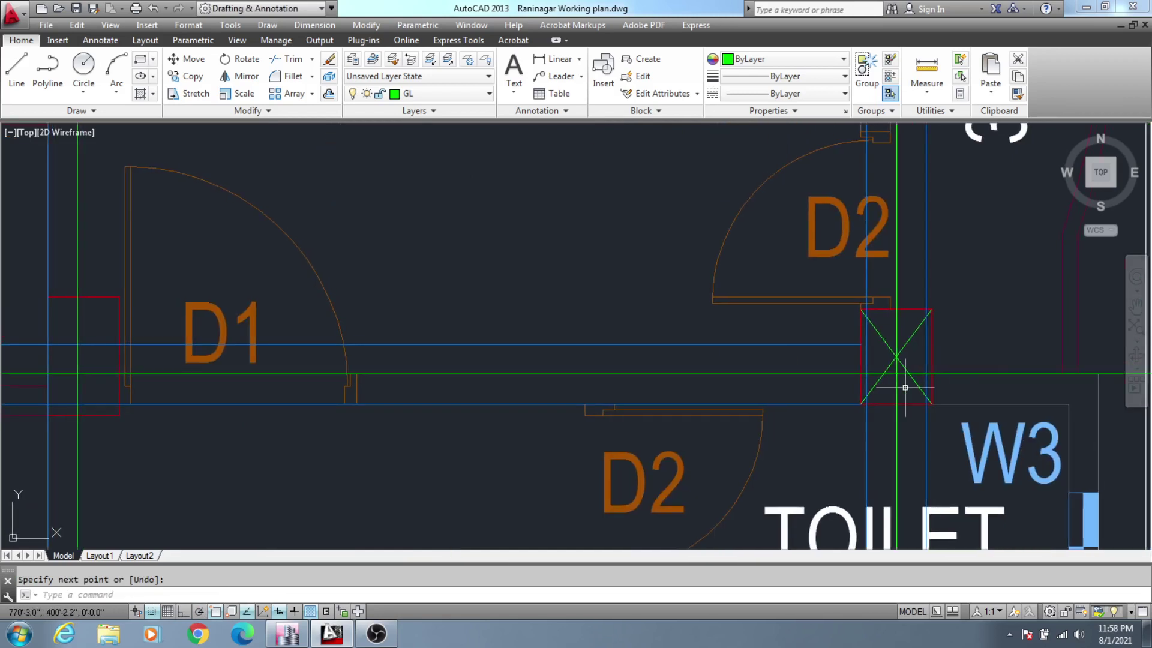
pyautogui.scroll(2, 975, 381)
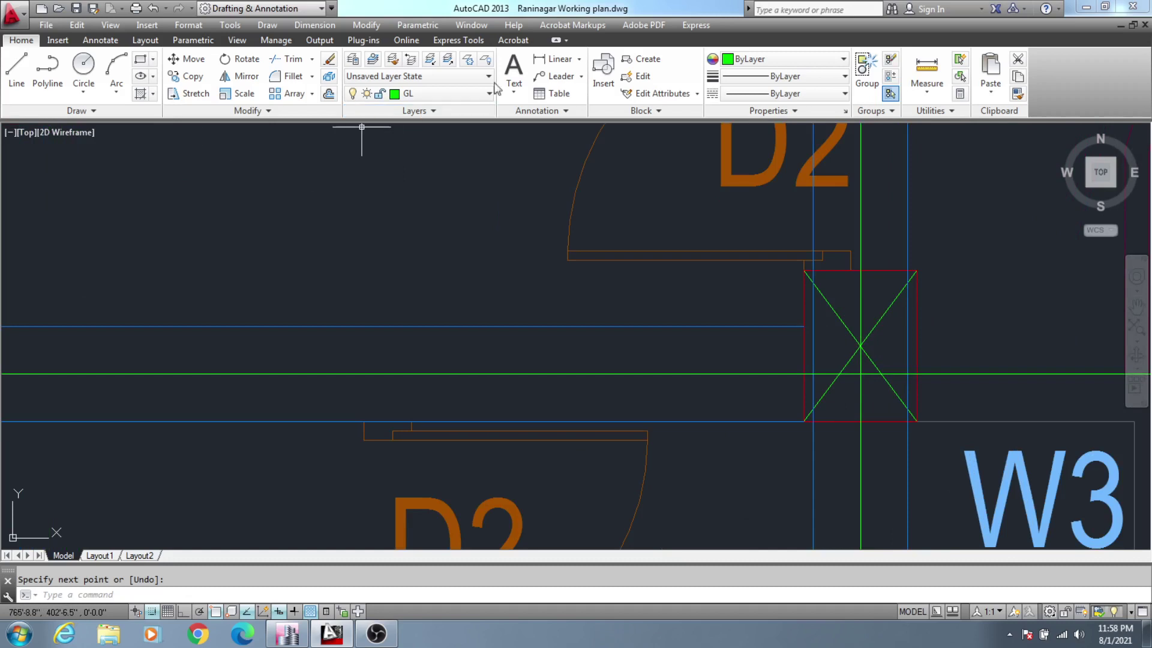
pyautogui.click(555, 59)
pyautogui.scroll(3, 839, 300)
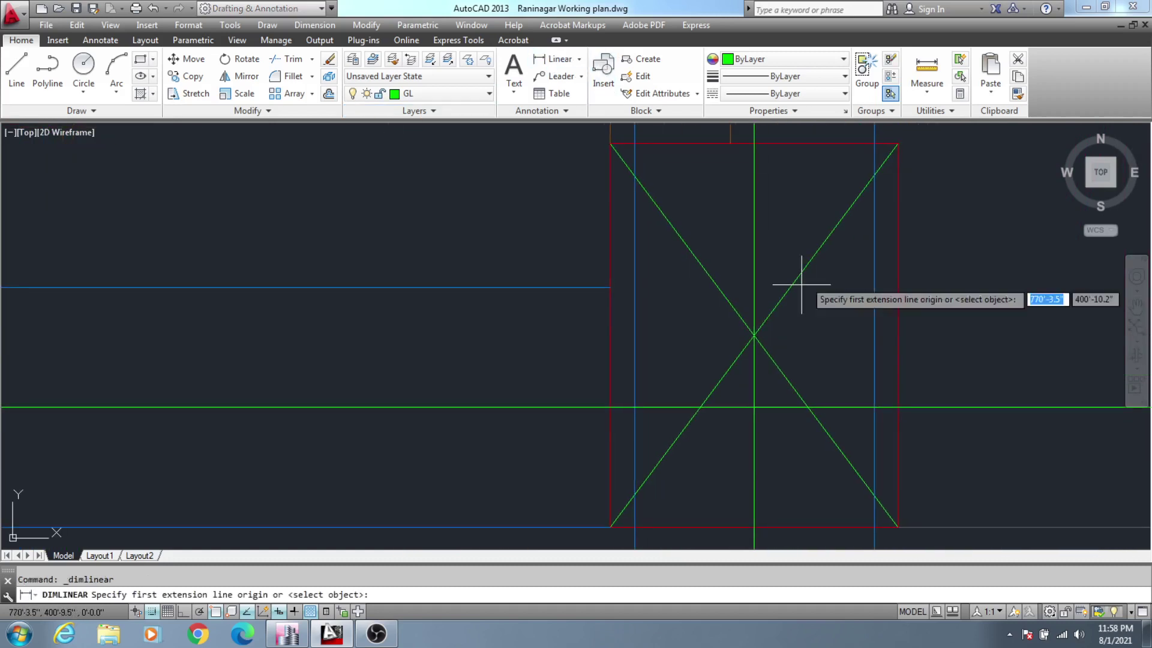
pyautogui.click(754, 335)
pyautogui.scroll(3, 754, 408)
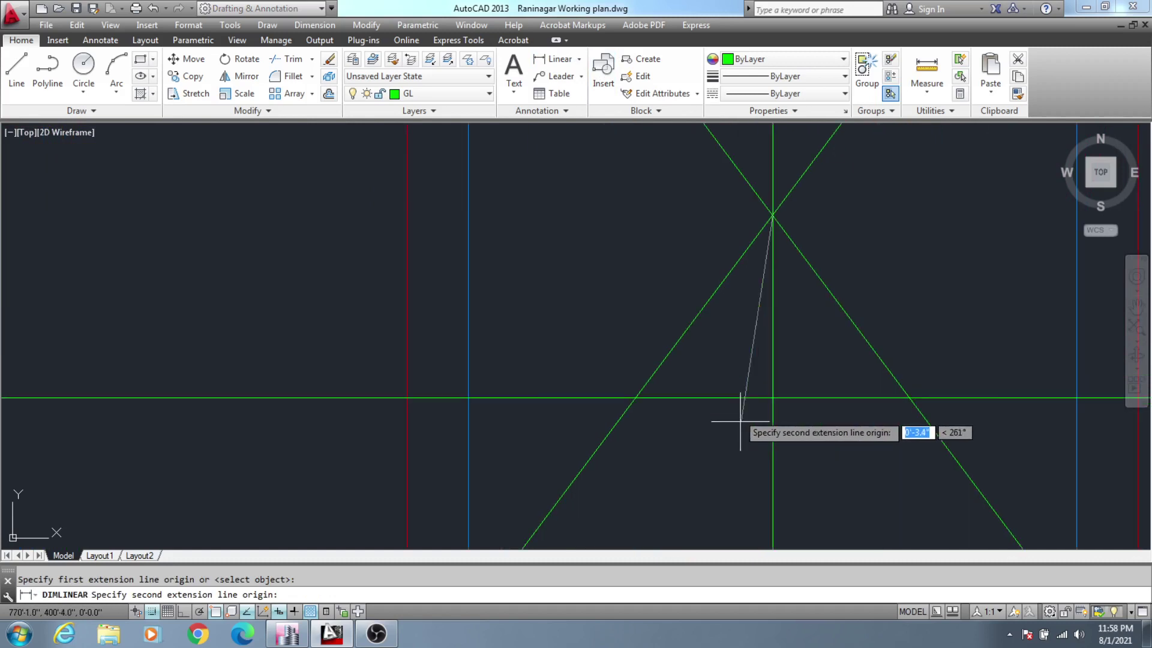
pyautogui.click(772, 398)
pyautogui.scroll(-6, 772, 398)
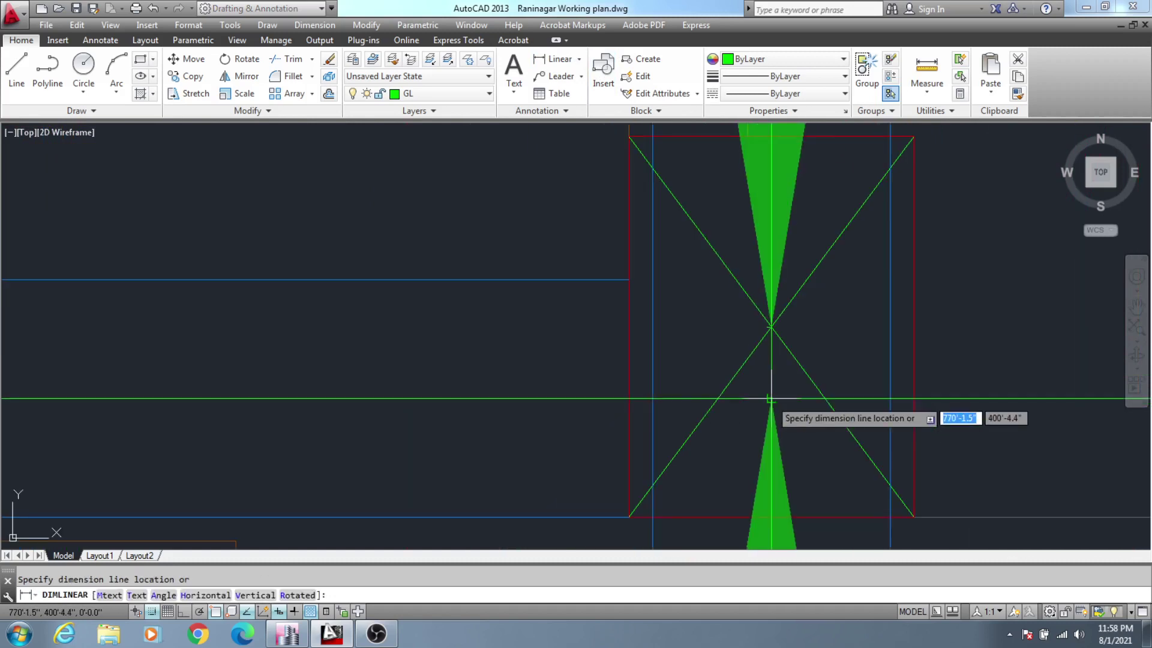
pyautogui.moveTo(873, 381); pyautogui.dragTo(834, 372, button='middle')
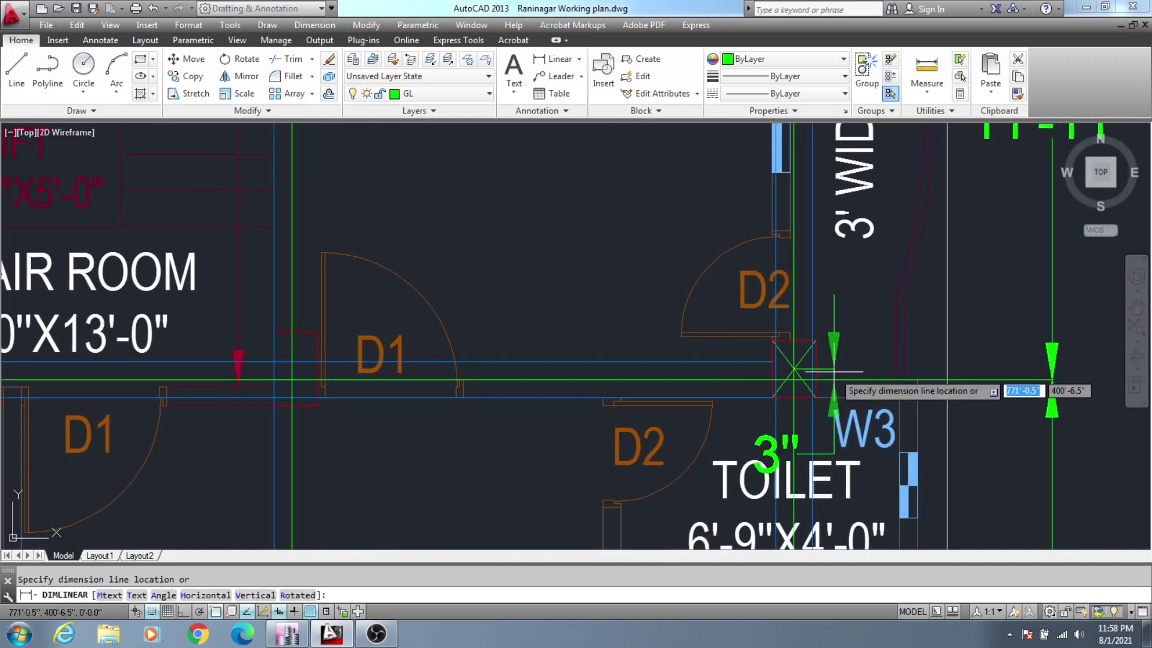
pyautogui.click(834, 372)
# Check how the outer column at the lower end of the right-hand dining room sits relative to its grid intersection
pyautogui.scroll(-3, 834, 384)
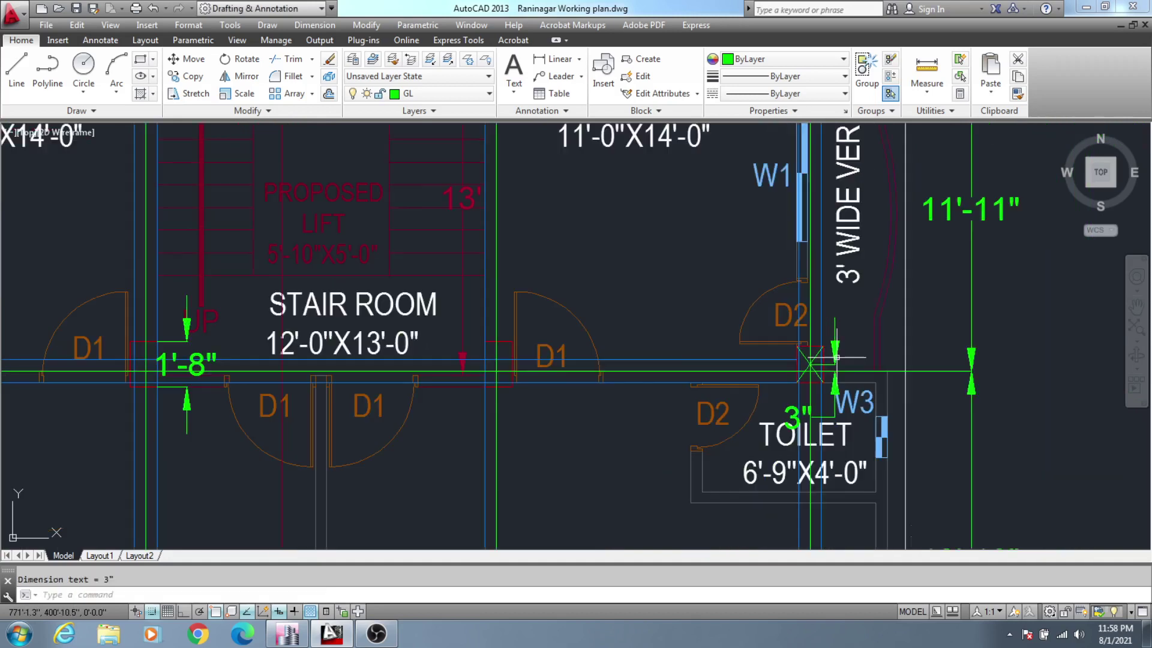
pyautogui.scroll(-2, 819, 295)
pyautogui.scroll(8, 813, 366)
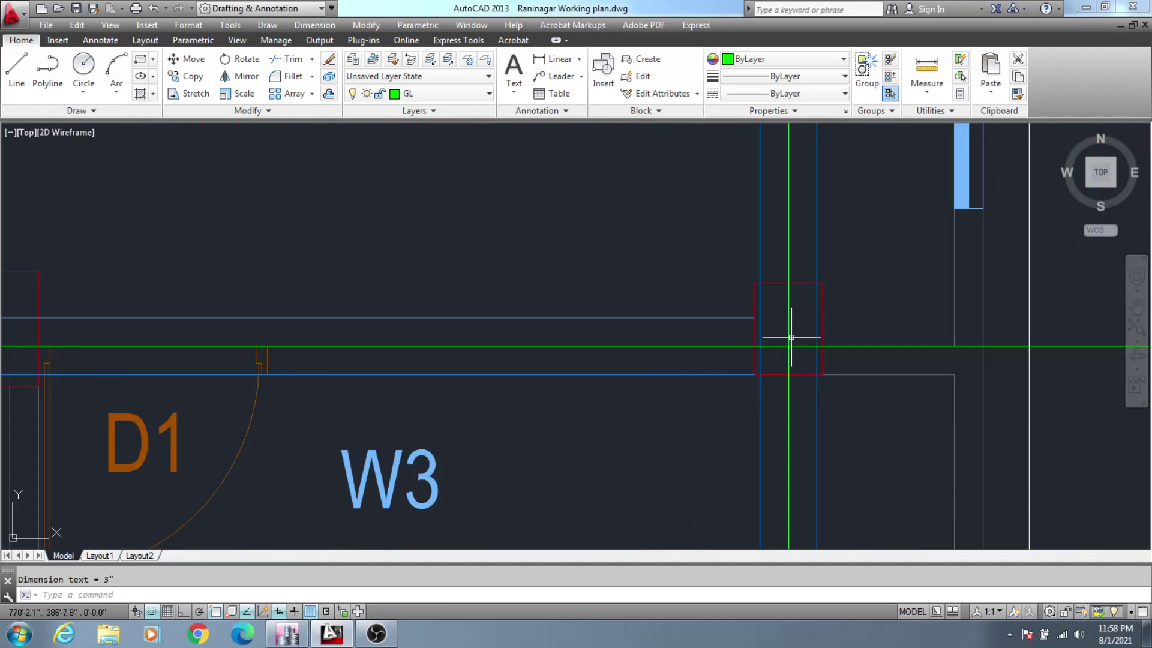
pyautogui.scroll(-8, 798, 374)
pyautogui.moveTo(798, 288); pyautogui.dragTo(800, 393, button='middle')
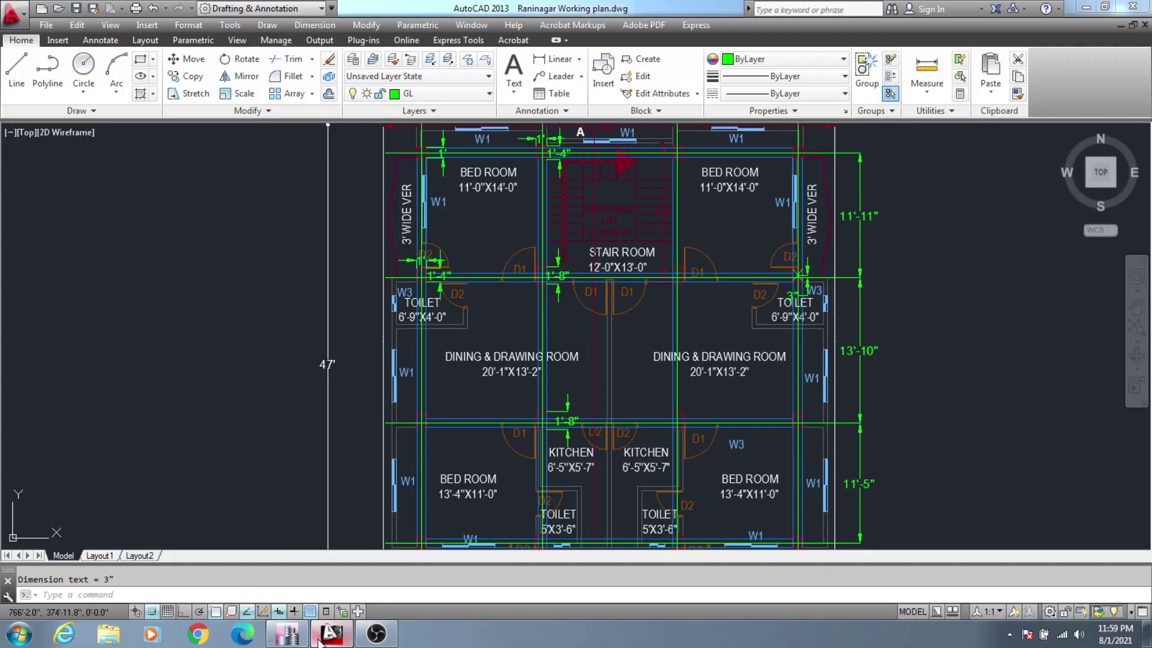
pyautogui.click(331, 634)
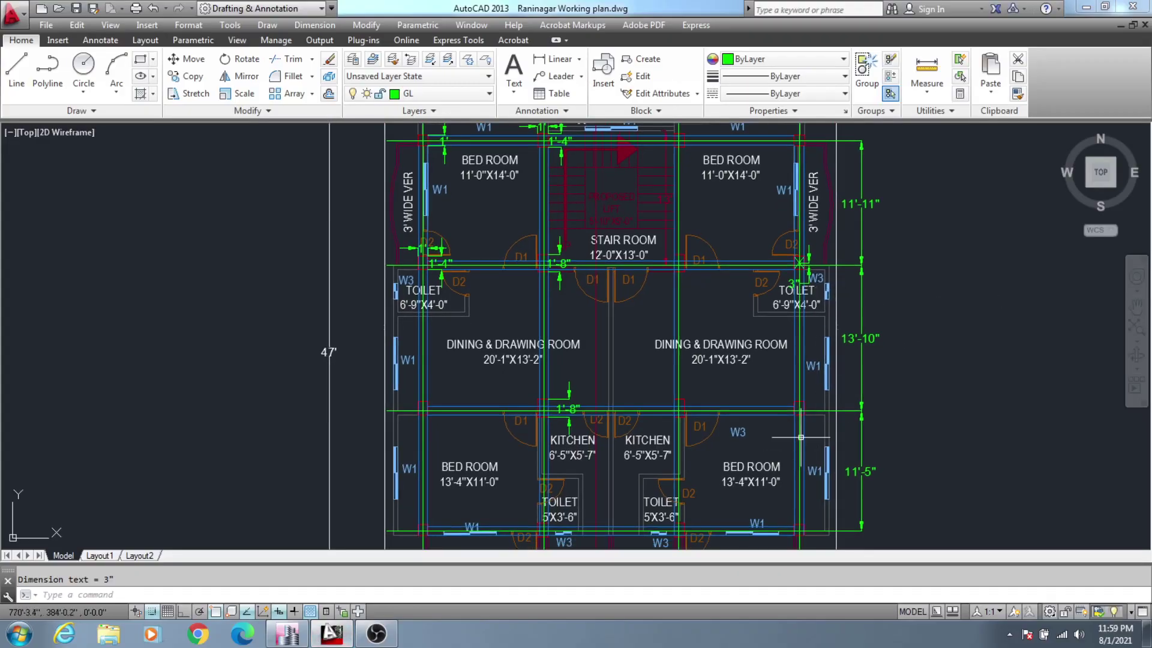
pyautogui.moveTo(708, 480); pyautogui.dragTo(717, 477, button='middle')
# Switch to ETABS and set the Plan Offset Y of the C2BG (15x19) column being drawn to 3 in
pyautogui.click(288, 634)
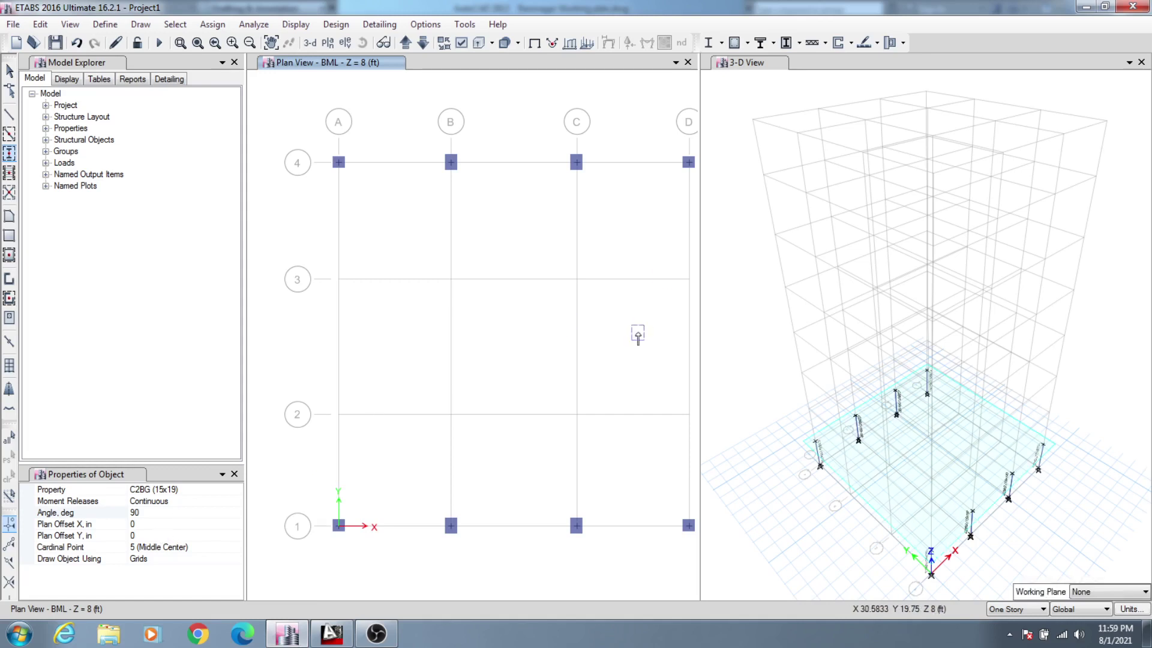
pyautogui.moveTo(637, 334); pyautogui.dragTo(623, 334, button='middle')
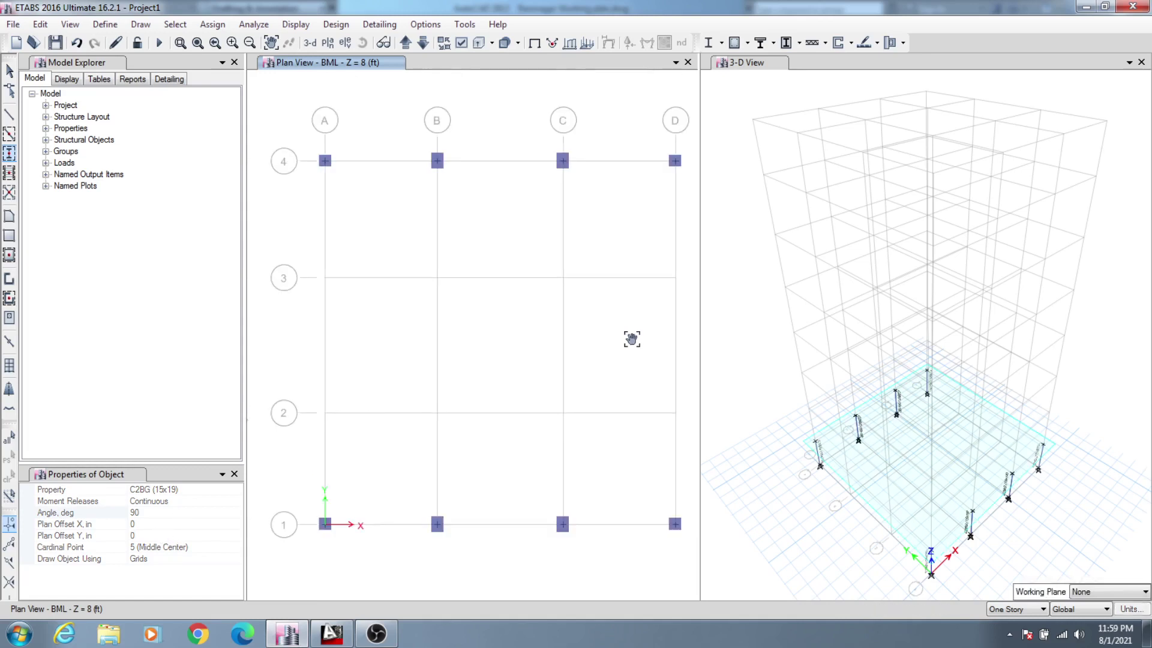
pyautogui.click(138, 525)
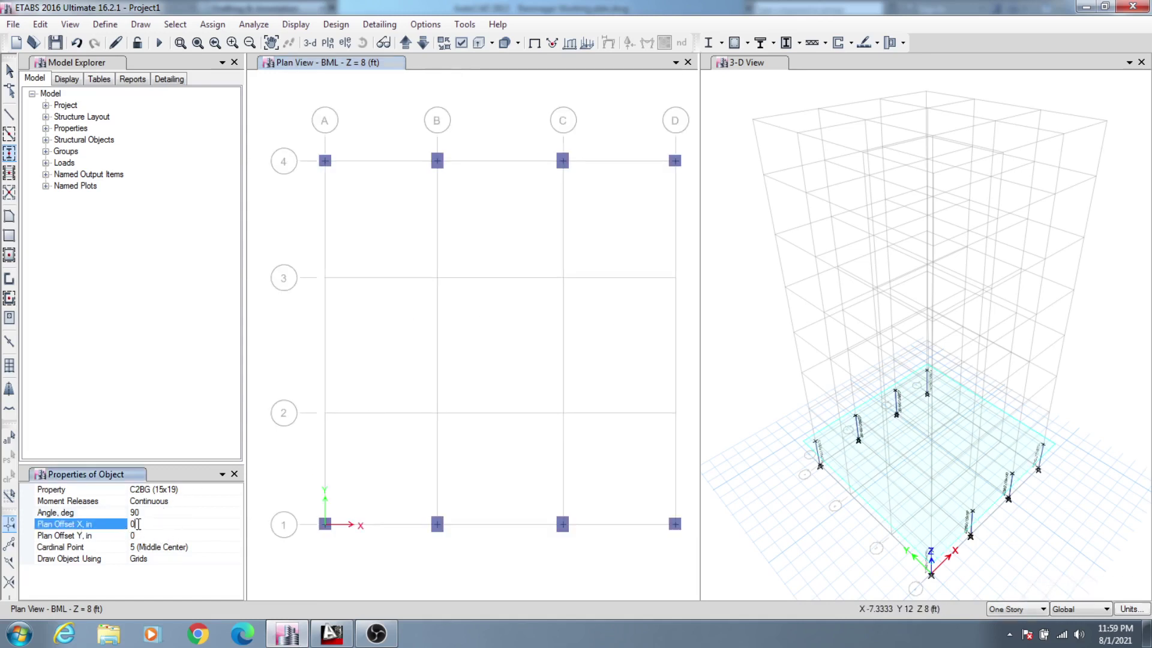
pyautogui.click(140, 533)
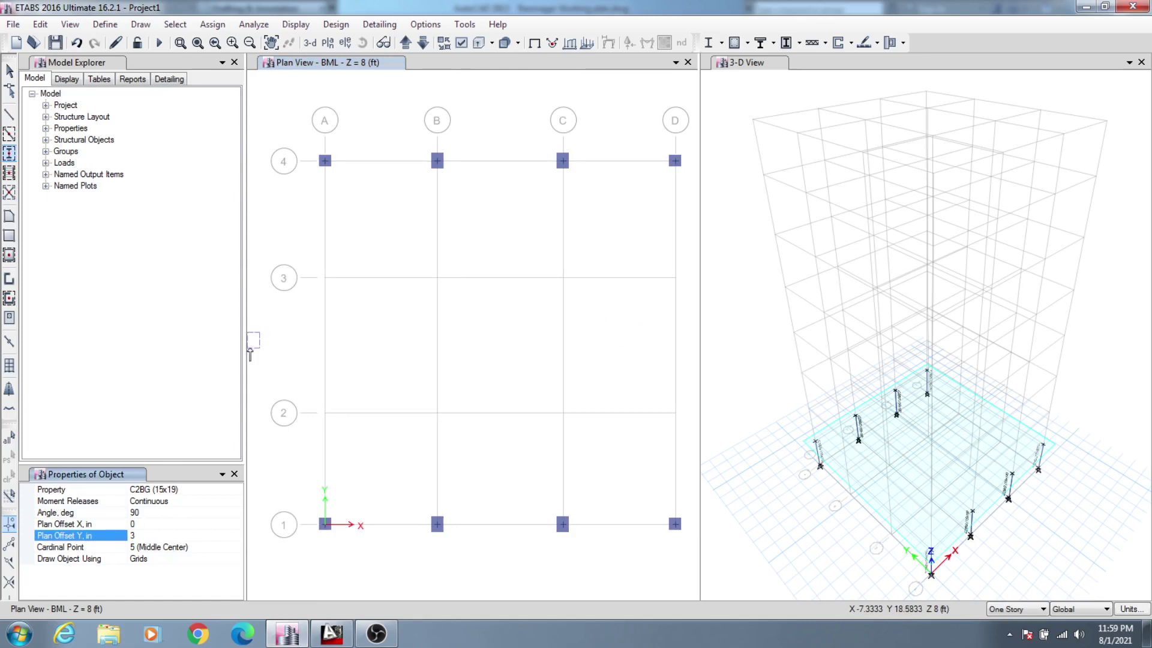
pyautogui.press('Escape')
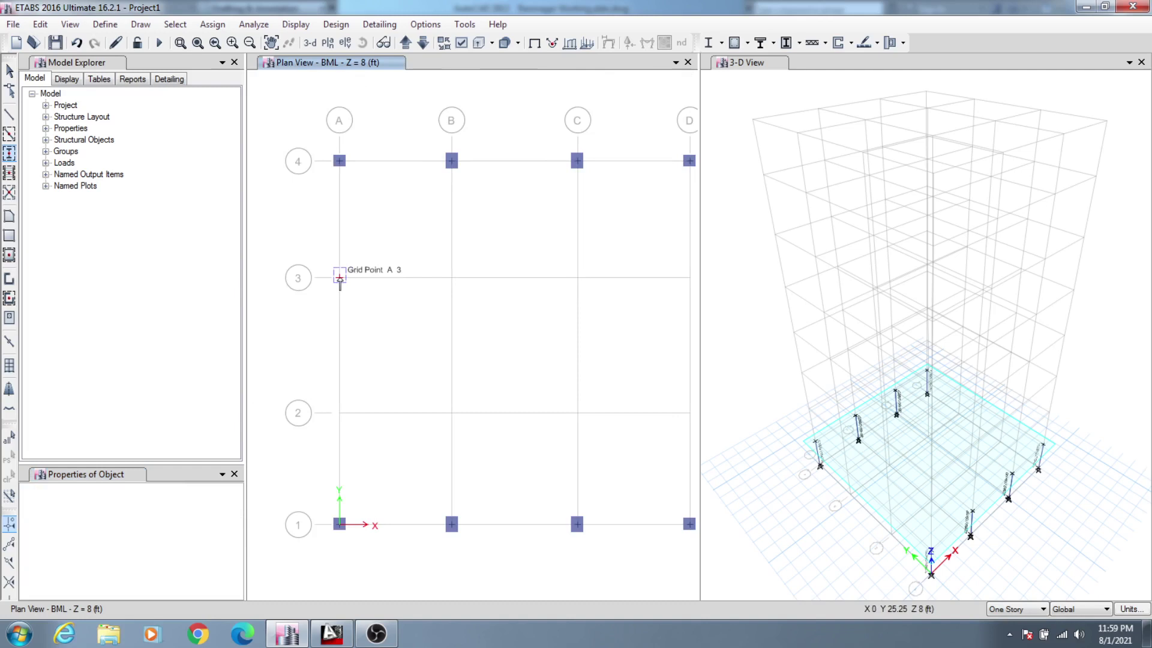
# Place the offset C2BG (15x19) columns at grid intersections A3, A2, D3 and D2 of the BML plan
pyautogui.click(339, 278)
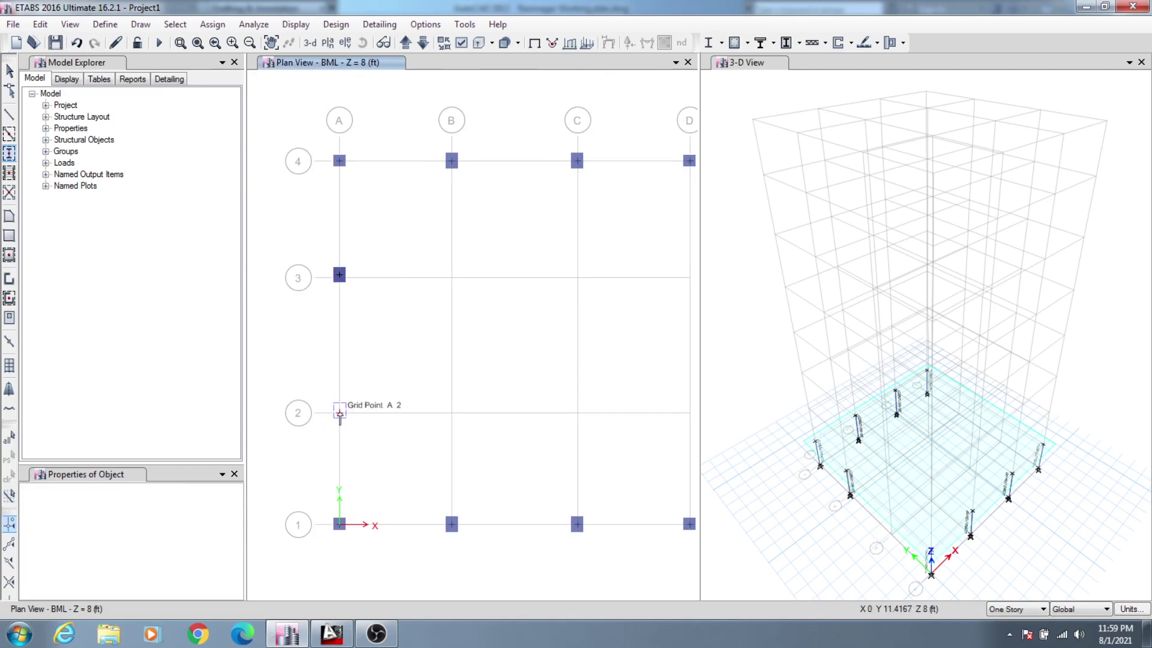
pyautogui.click(340, 413)
pyautogui.moveTo(402, 378); pyautogui.dragTo(332, 365, button='middle')
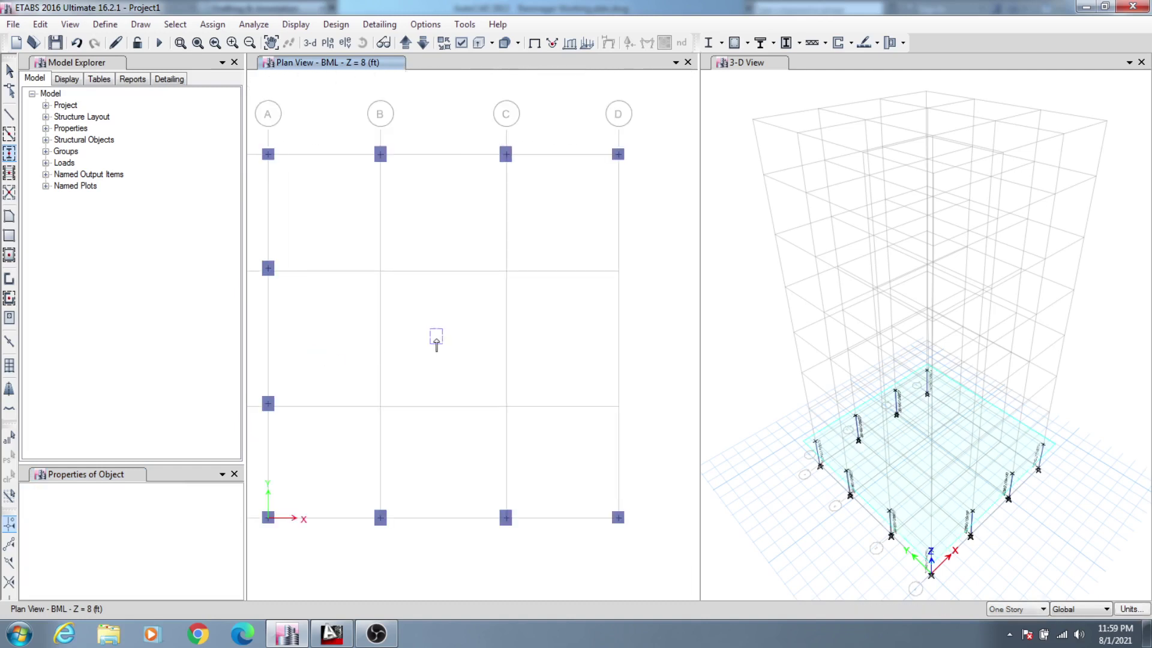
pyautogui.click(601, 269)
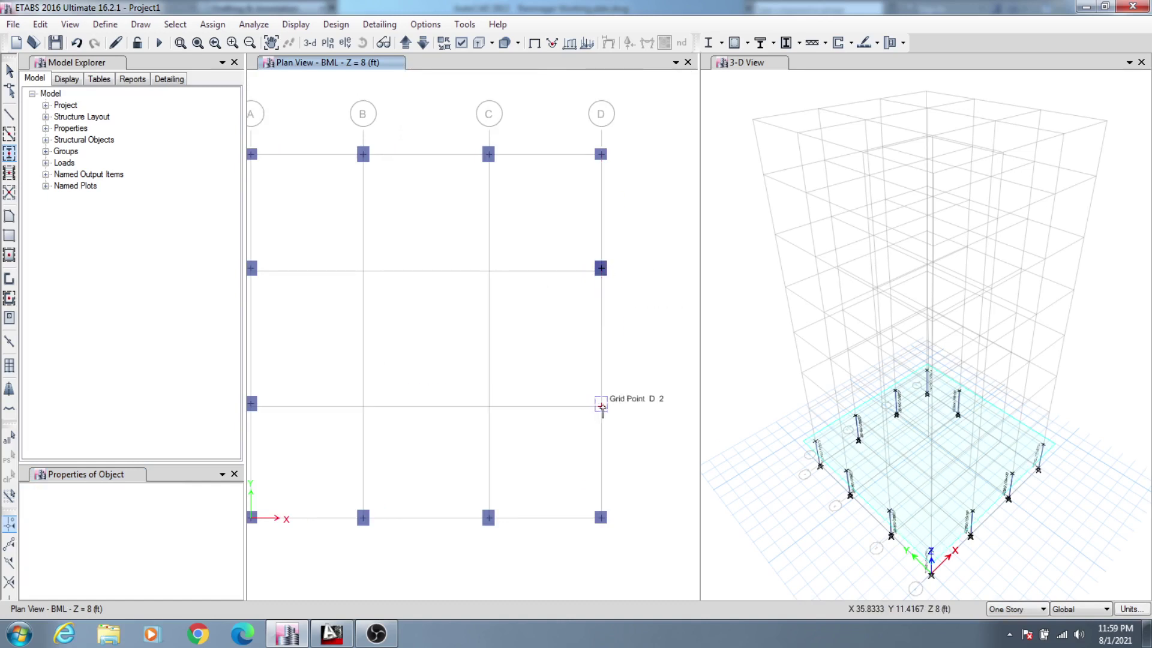
pyautogui.click(601, 406)
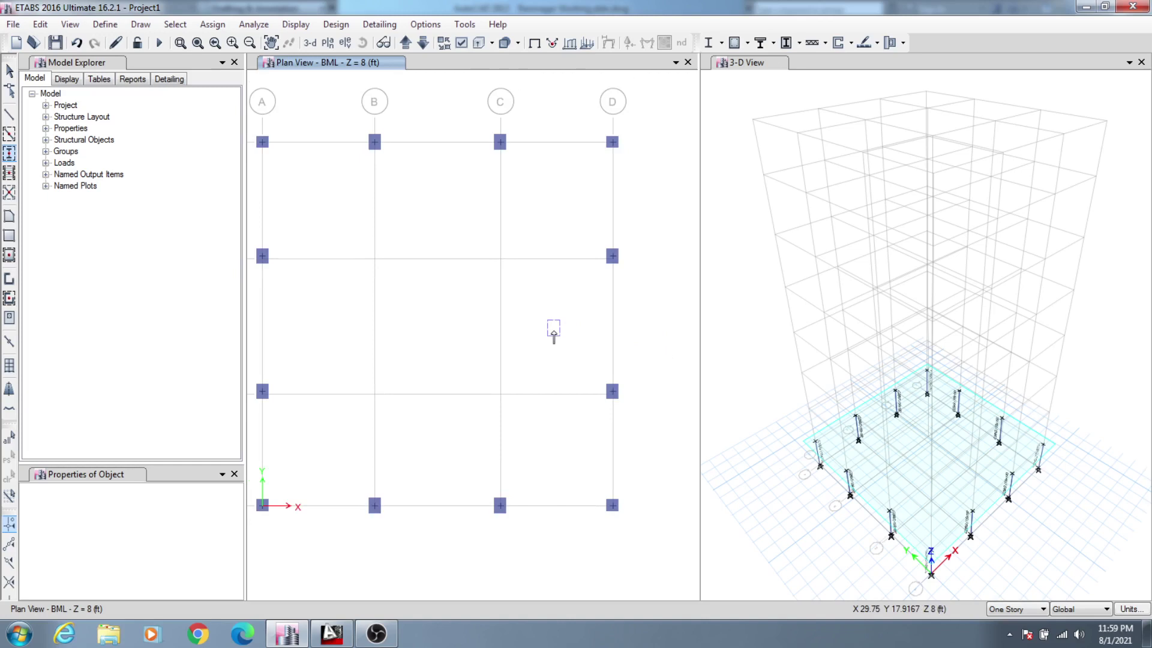
pyautogui.moveTo(553, 335); pyautogui.dragTo(599, 333, button='middle')
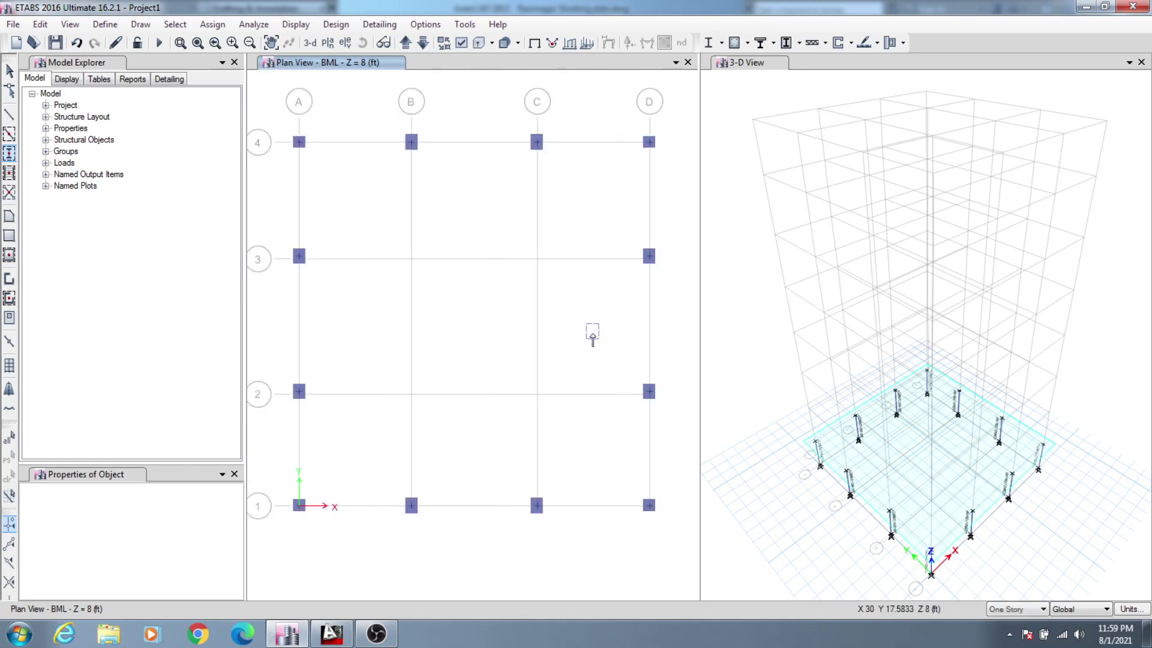
pyautogui.moveTo(514, 341)
pyautogui.mouseDown(button='middle')
pyautogui.moveTo(507, 329)
pyautogui.moveTo(507, 341)
pyautogui.mouseUp(button='middle')
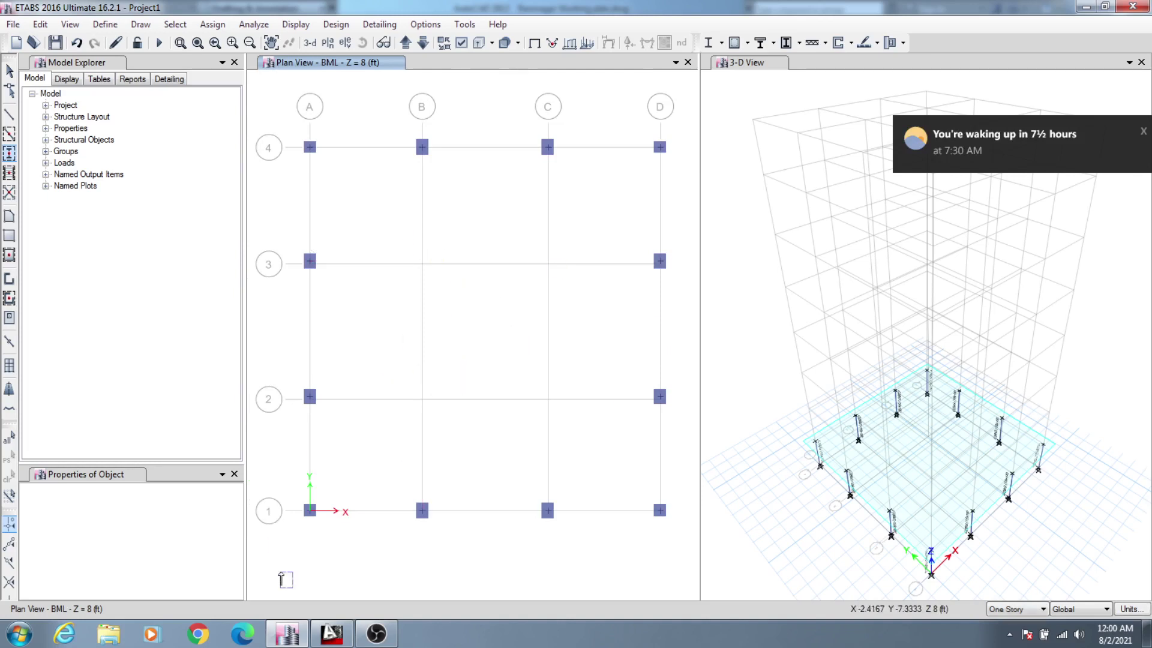
# Switch to AutoCAD and examine the size and grid offset of the column at the stair room's lower-left corner
pyautogui.click(331, 633)
pyautogui.scroll(6, 587, 227)
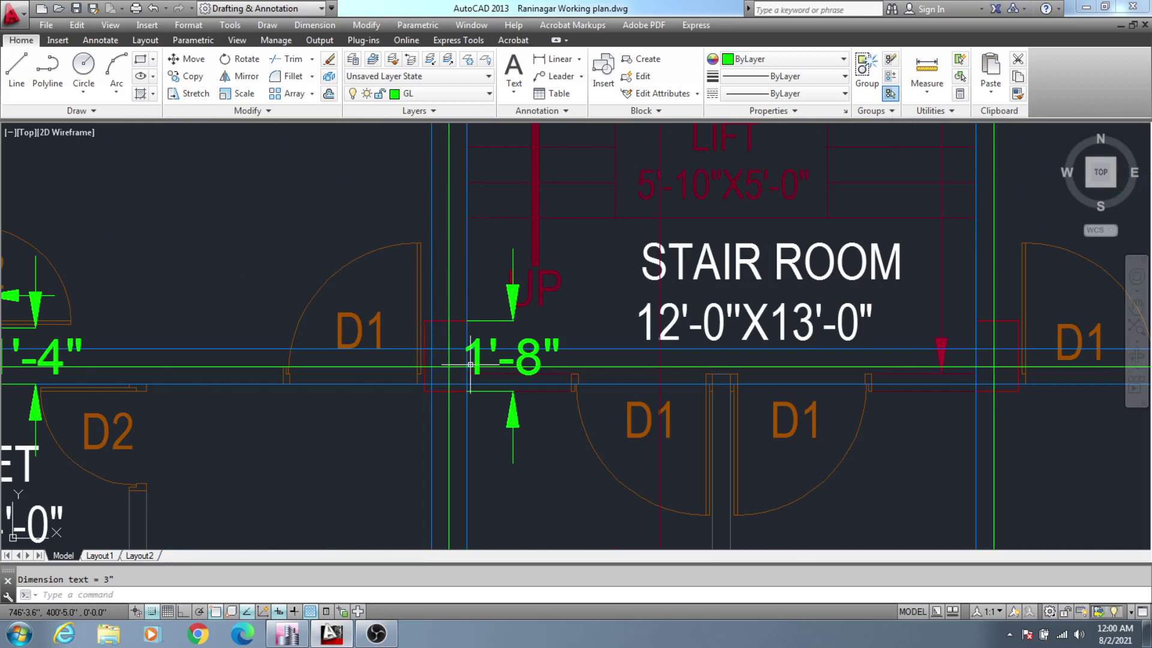
pyautogui.scroll(-4, 474, 360)
pyautogui.scroll(4, 502, 365)
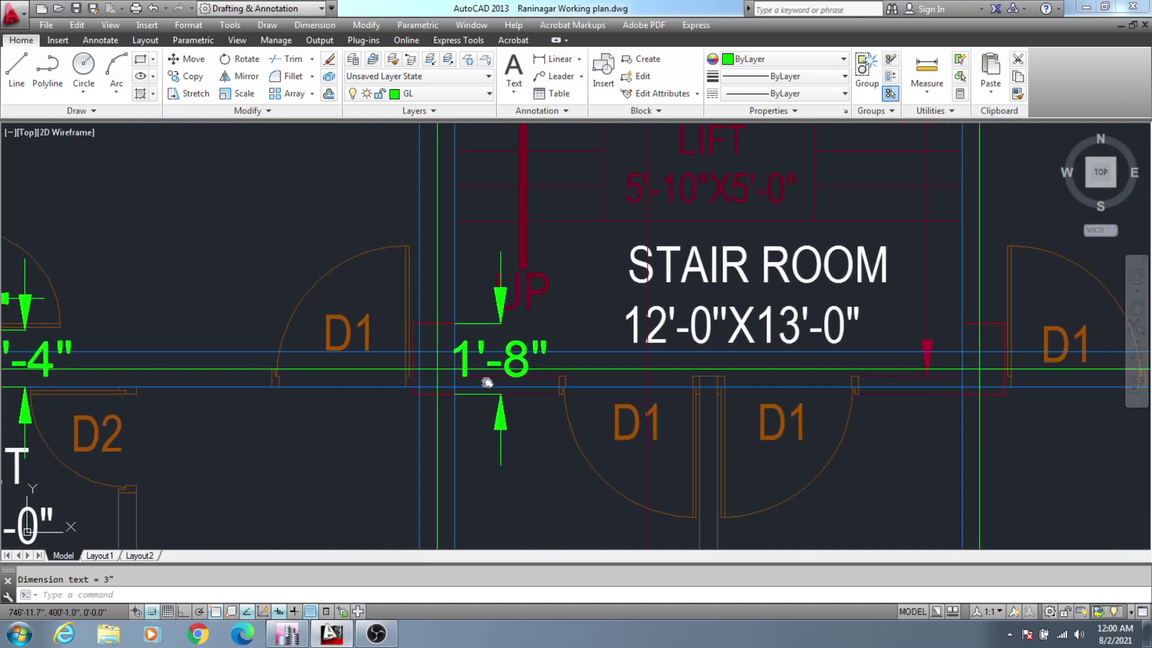
pyautogui.scroll(-2, 486, 364)
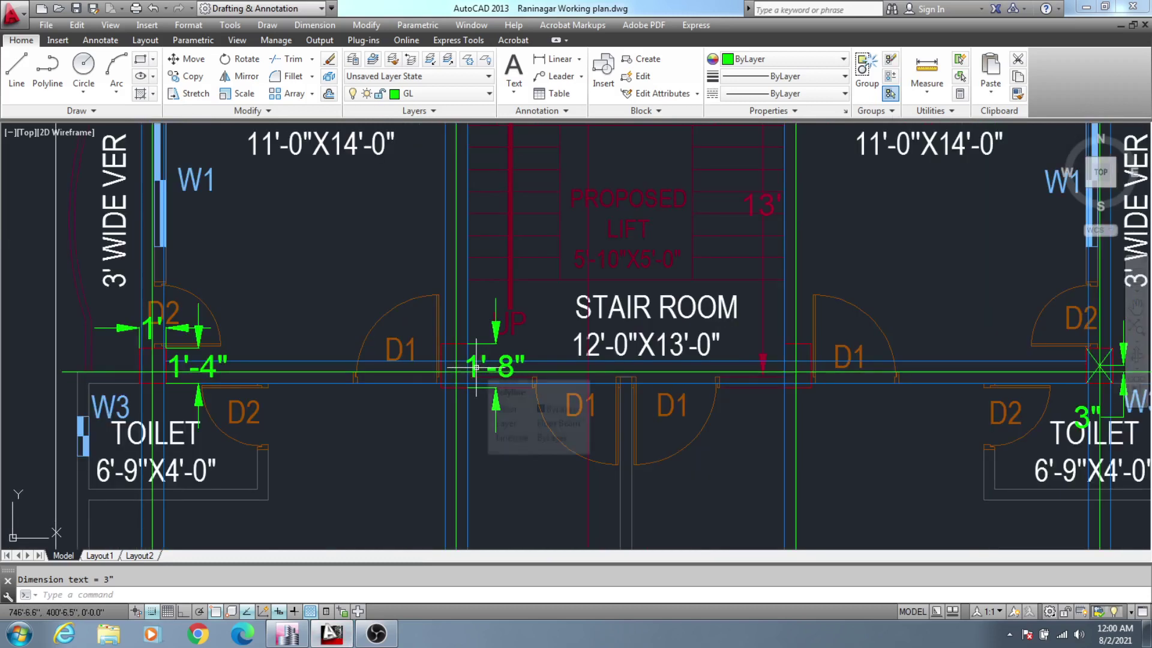
pyautogui.scroll(2, 514, 420)
pyautogui.moveTo(431, 382); pyautogui.dragTo(548, 394, button='middle')
pyautogui.scroll(3, 526, 365)
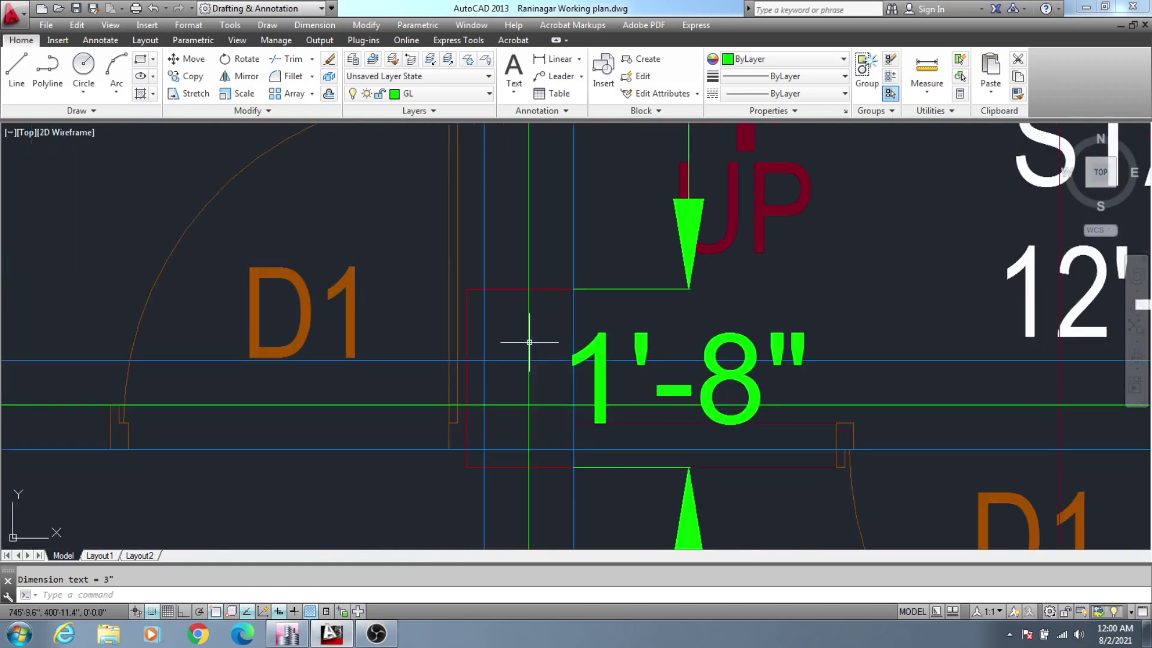
pyautogui.scroll(-6, 532, 339)
pyautogui.scroll(-4, 541, 356)
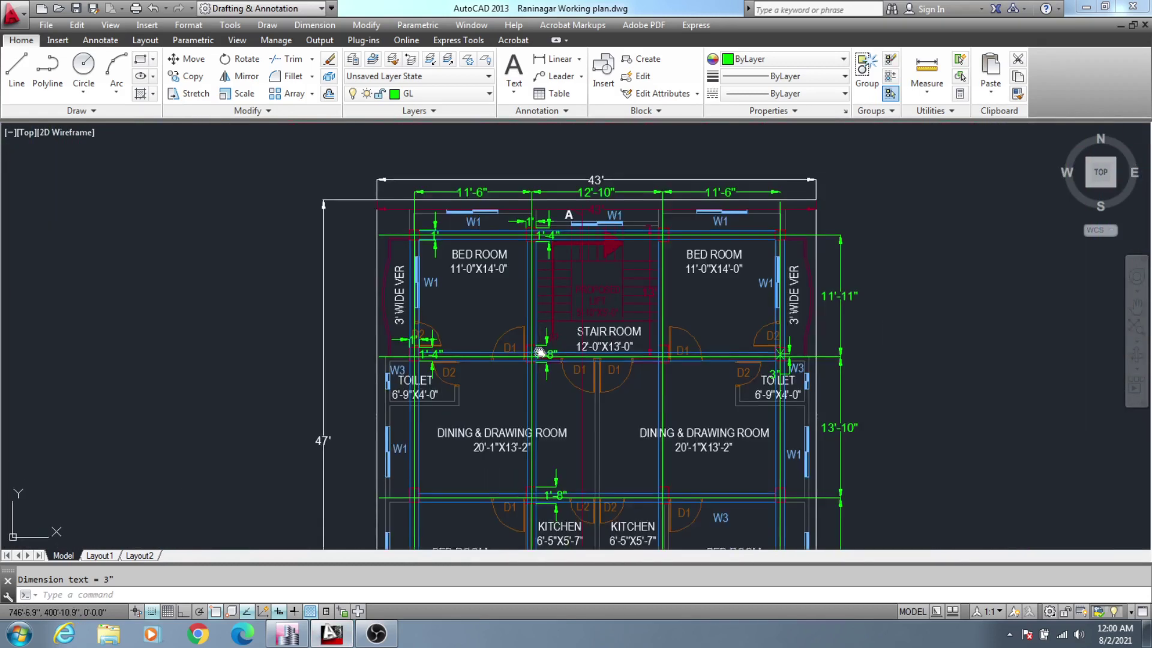
# Compare the depth and grid position of the stair room's lower-left column with the toilet-side column on the same grid line
pyautogui.scroll(8, 529, 386)
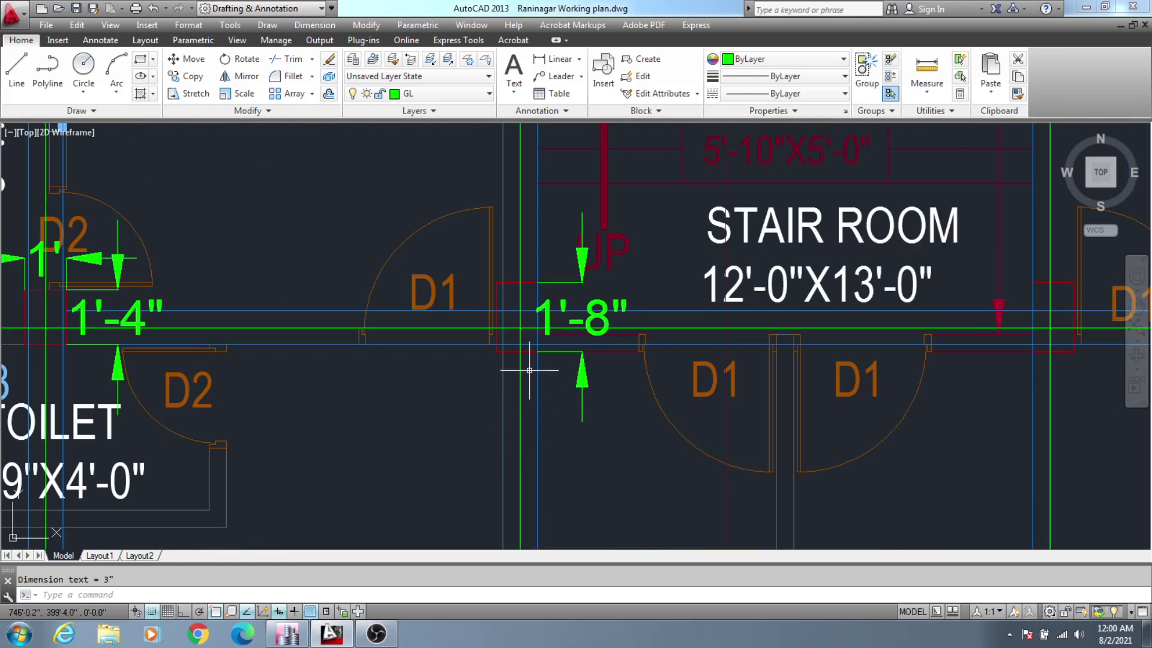
pyautogui.moveTo(529, 370); pyautogui.dragTo(532, 378, button='middle')
pyautogui.scroll(-4, 531, 363)
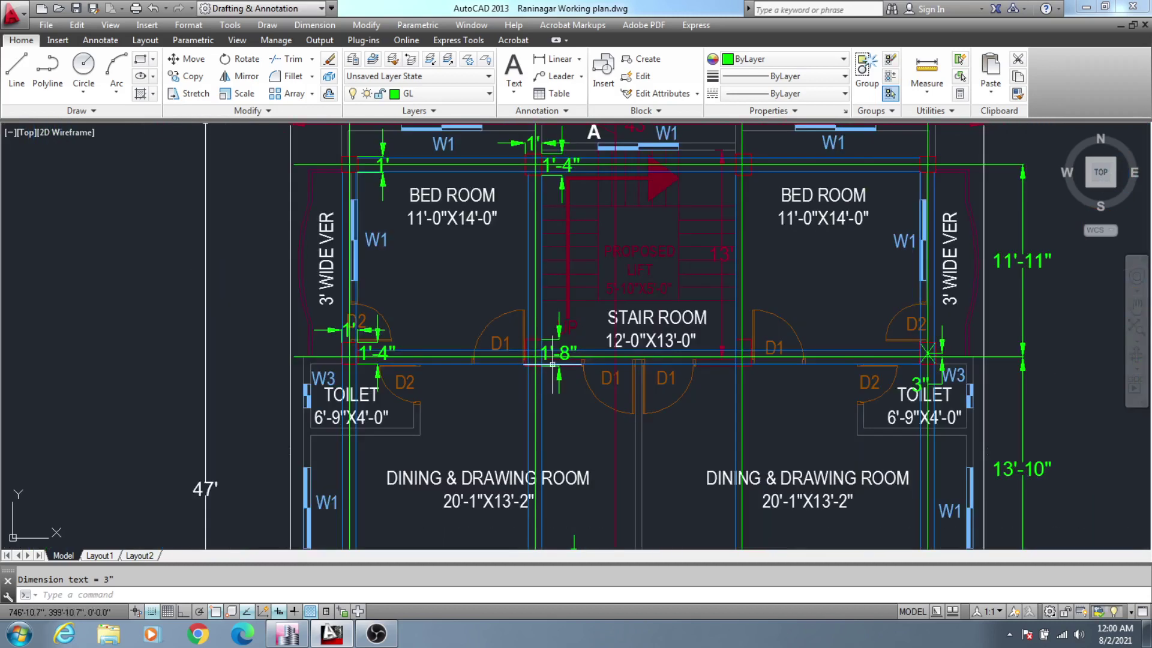
pyautogui.scroll(1, 543, 396)
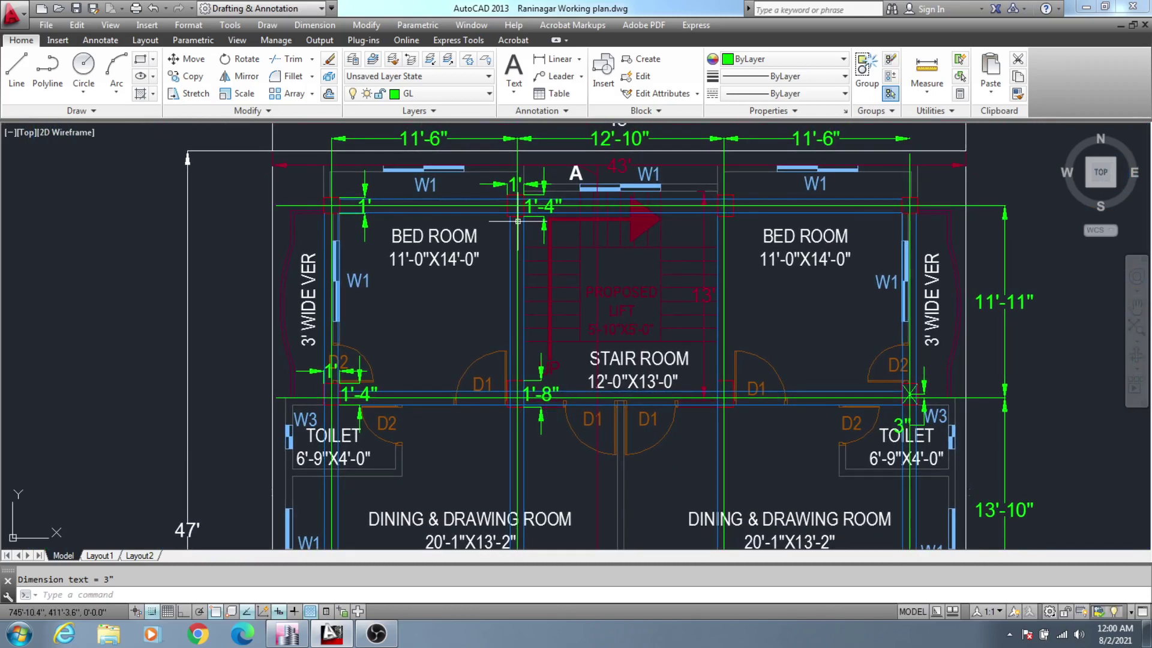
pyautogui.scroll(6, 521, 388)
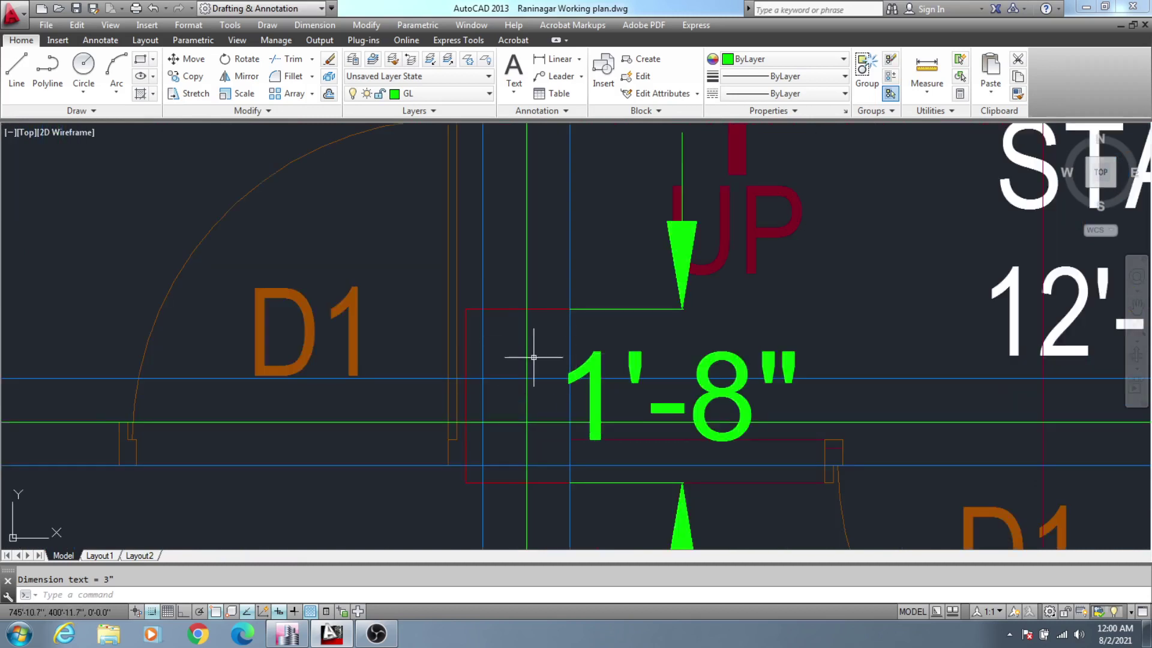
pyautogui.scroll(-4, 534, 357)
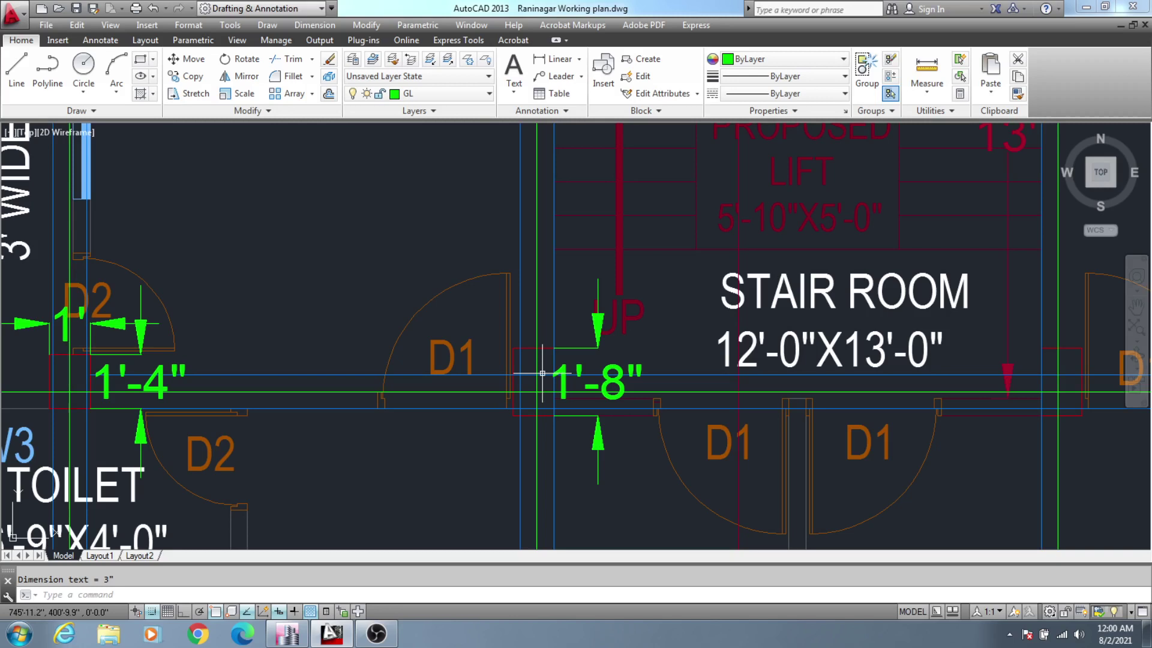
pyautogui.scroll(-4, 542, 373)
pyautogui.scroll(4, 541, 377)
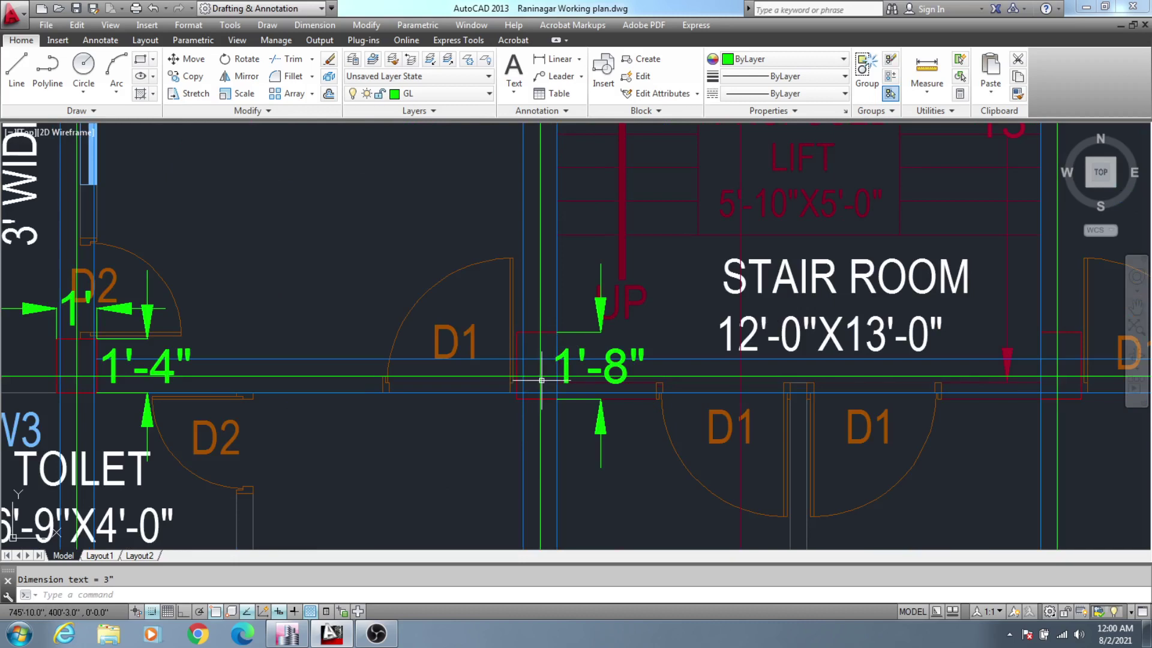
pyautogui.scroll(-4, 542, 379)
pyautogui.moveTo(542, 372); pyautogui.dragTo(544, 396, button='middle')
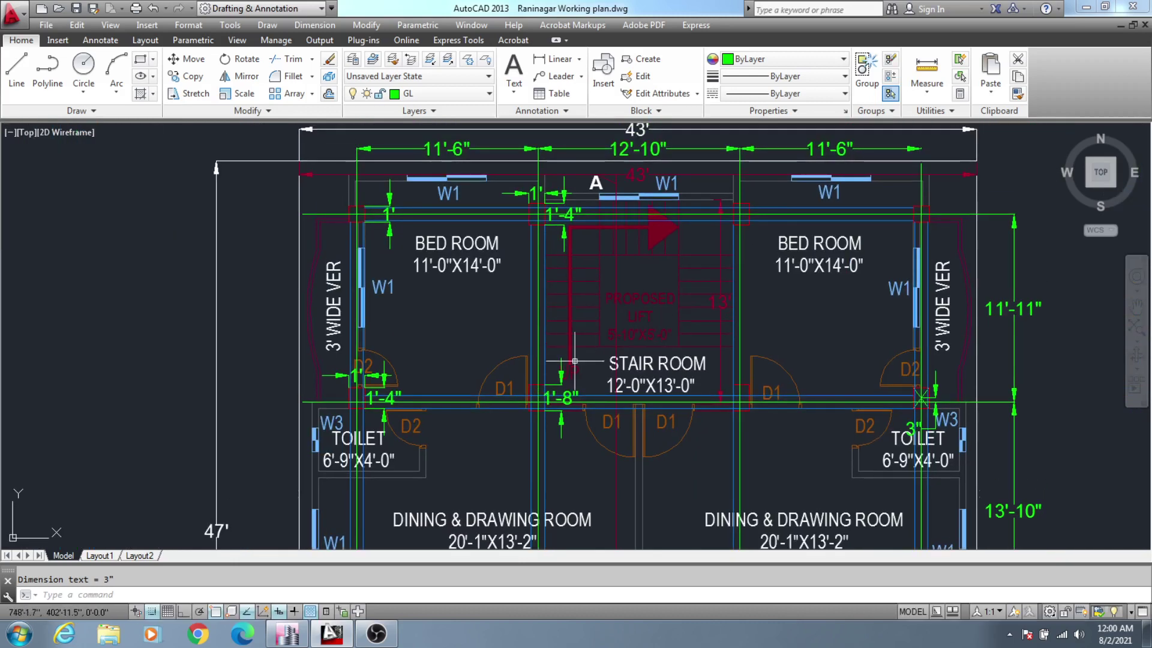
# Examine the stair room's lower-right column and the interior columns between the dining rooms and kitchens for size and grid alignment
pyautogui.scroll(6, 766, 407)
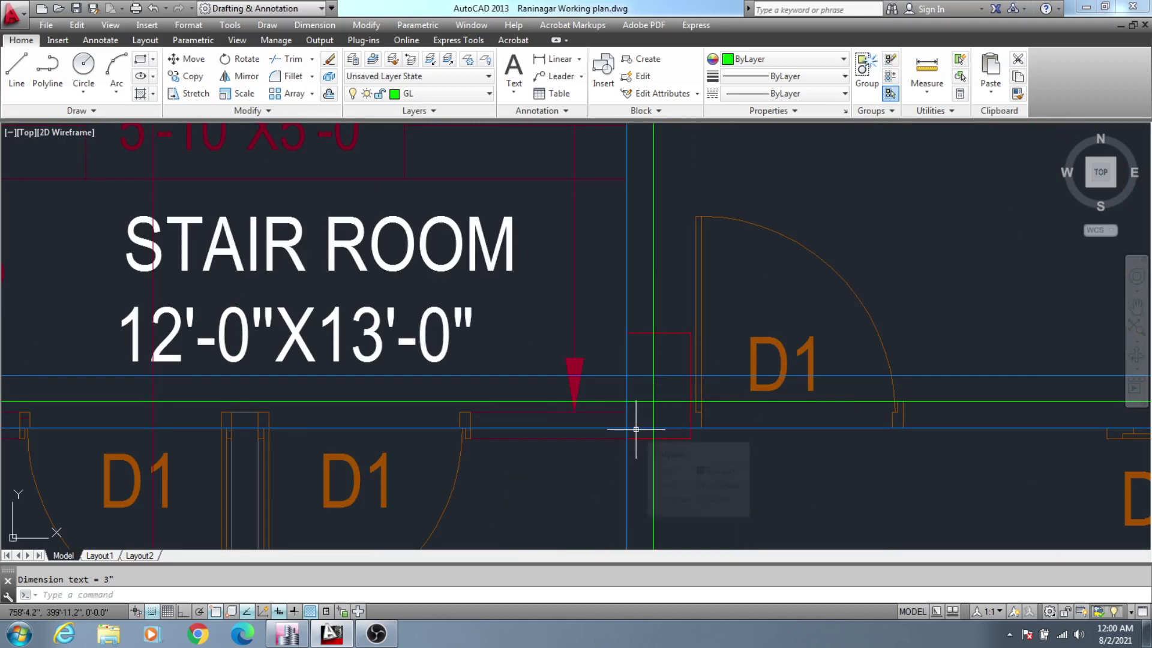
pyautogui.scroll(-4, 647, 390)
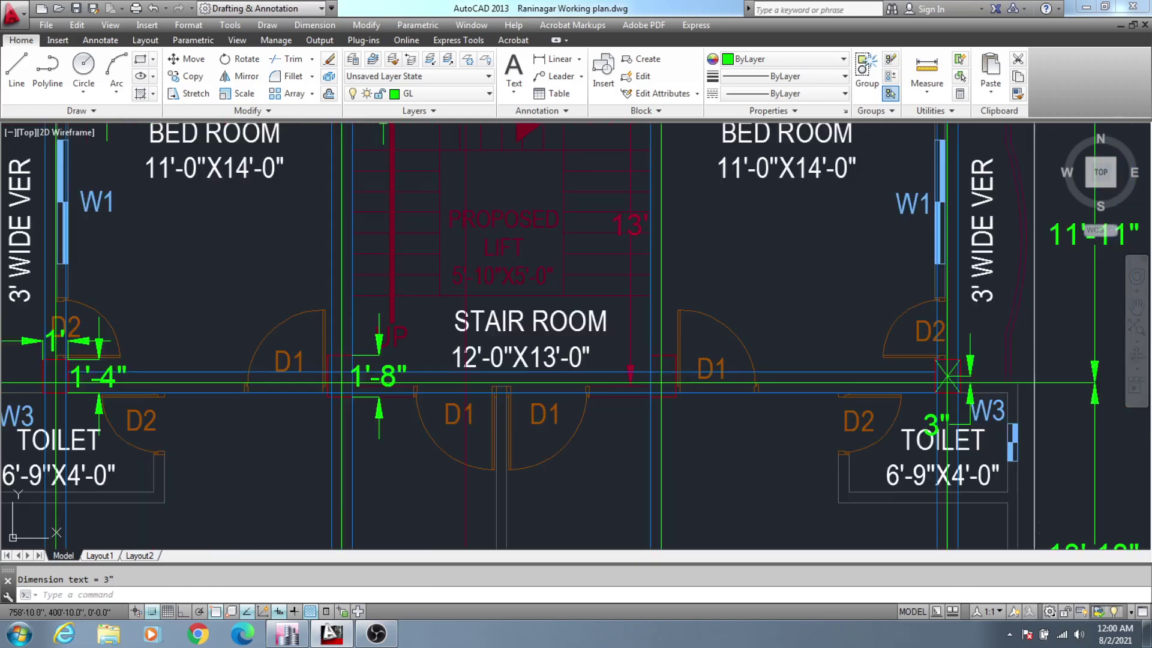
pyautogui.moveTo(670, 374); pyautogui.dragTo(681, 374, button='middle')
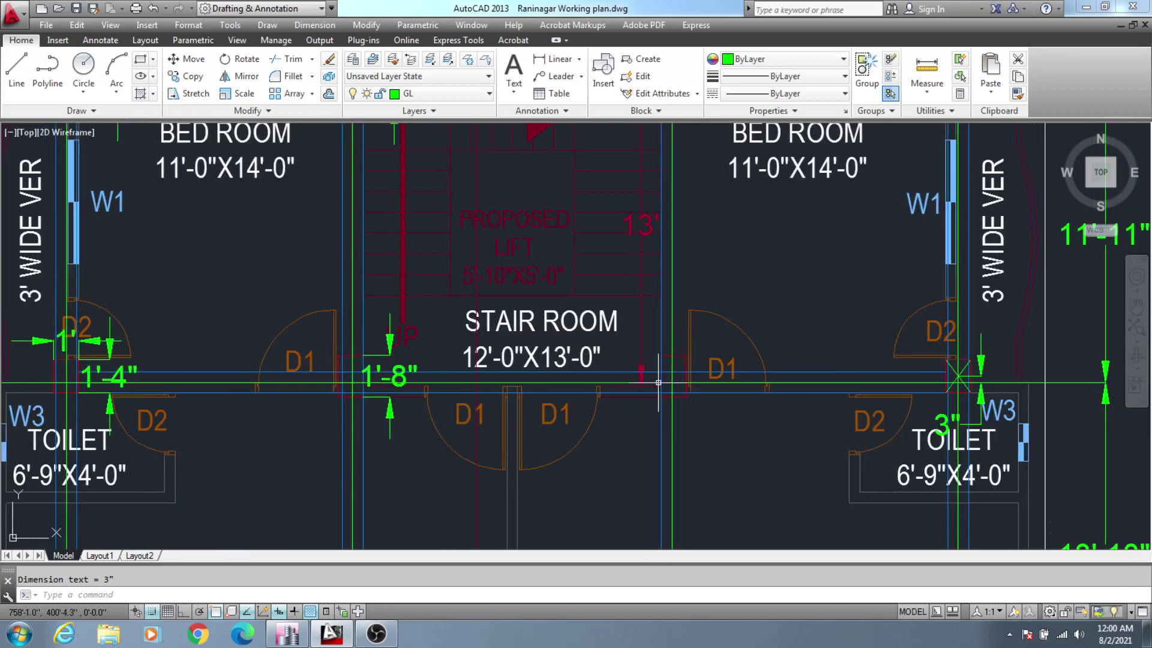
pyautogui.scroll(4, 658, 382)
pyautogui.scroll(-4, 681, 366)
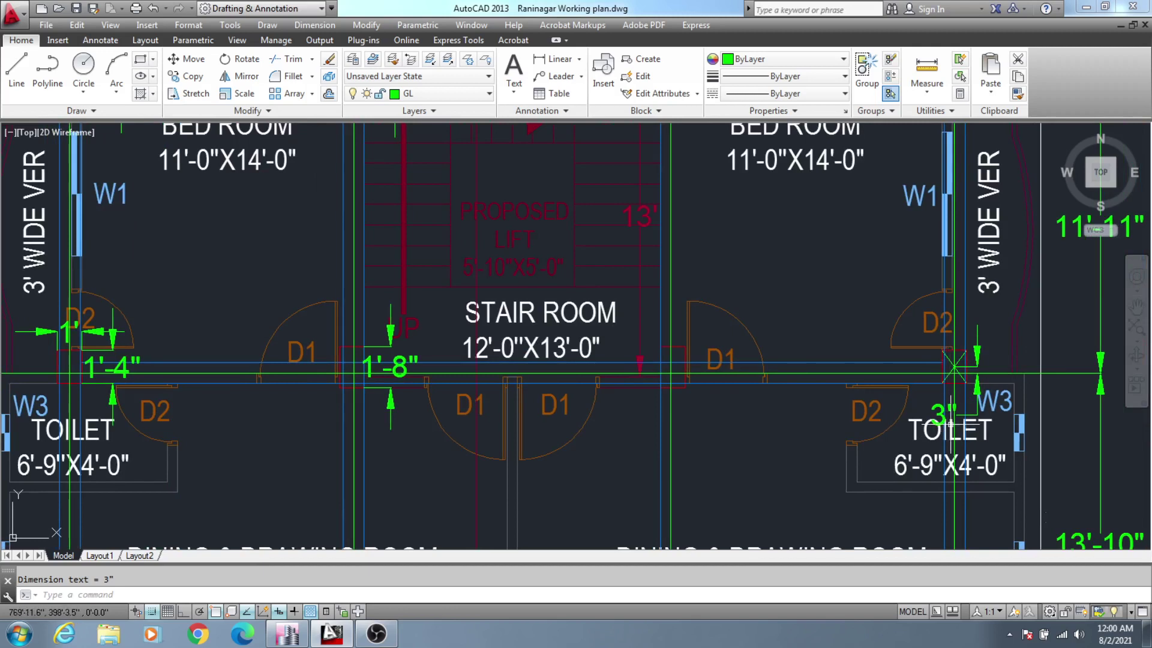
pyautogui.moveTo(950, 423); pyautogui.dragTo(954, 367, button='middle')
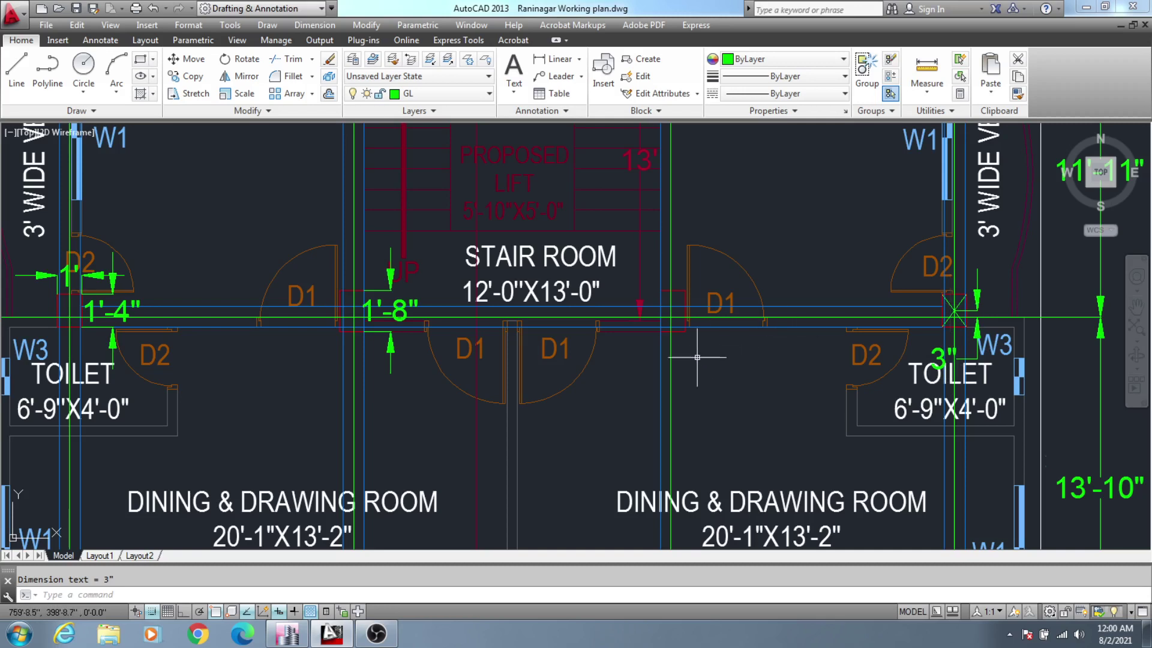
pyautogui.moveTo(616, 409); pyautogui.dragTo(594, 398, button='middle')
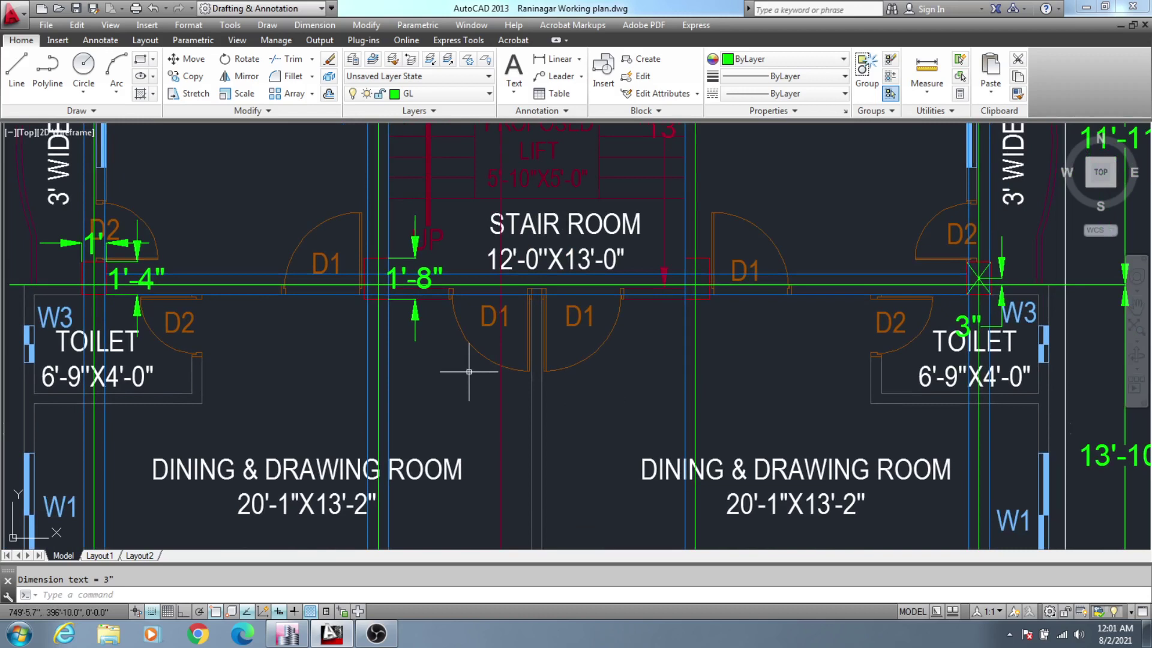
pyautogui.moveTo(410, 351); pyautogui.dragTo(409, 340, button='middle')
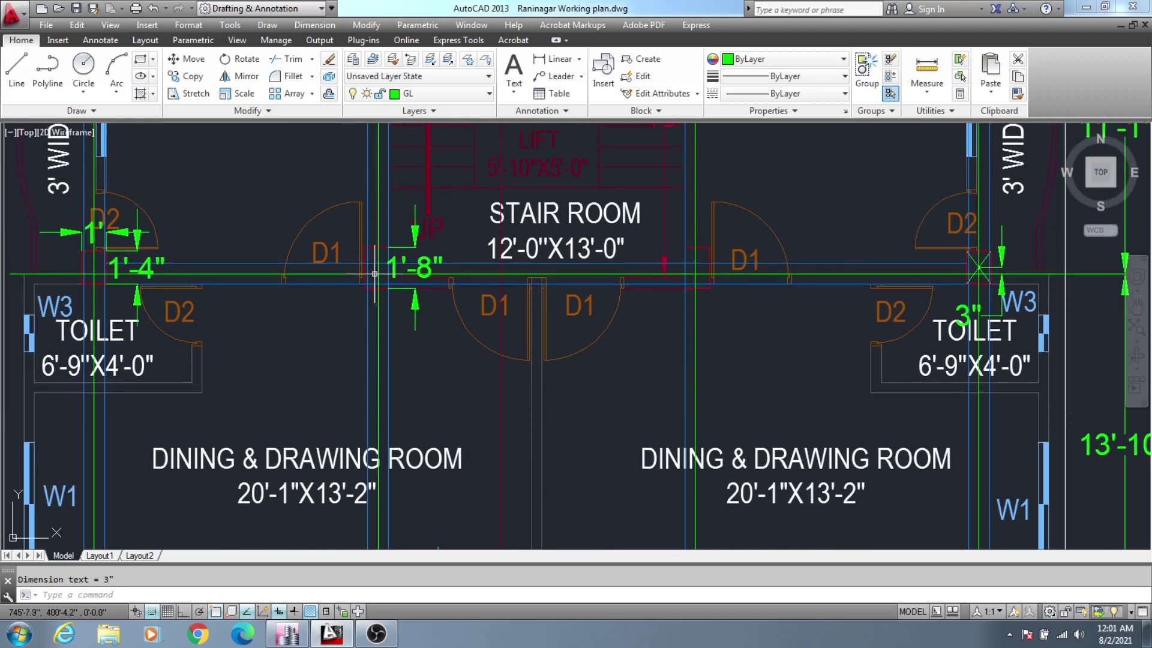
pyautogui.scroll(2, 375, 274)
pyautogui.scroll(-4, 380, 290)
pyautogui.moveTo(416, 395); pyautogui.dragTo(416, 364, button='middle')
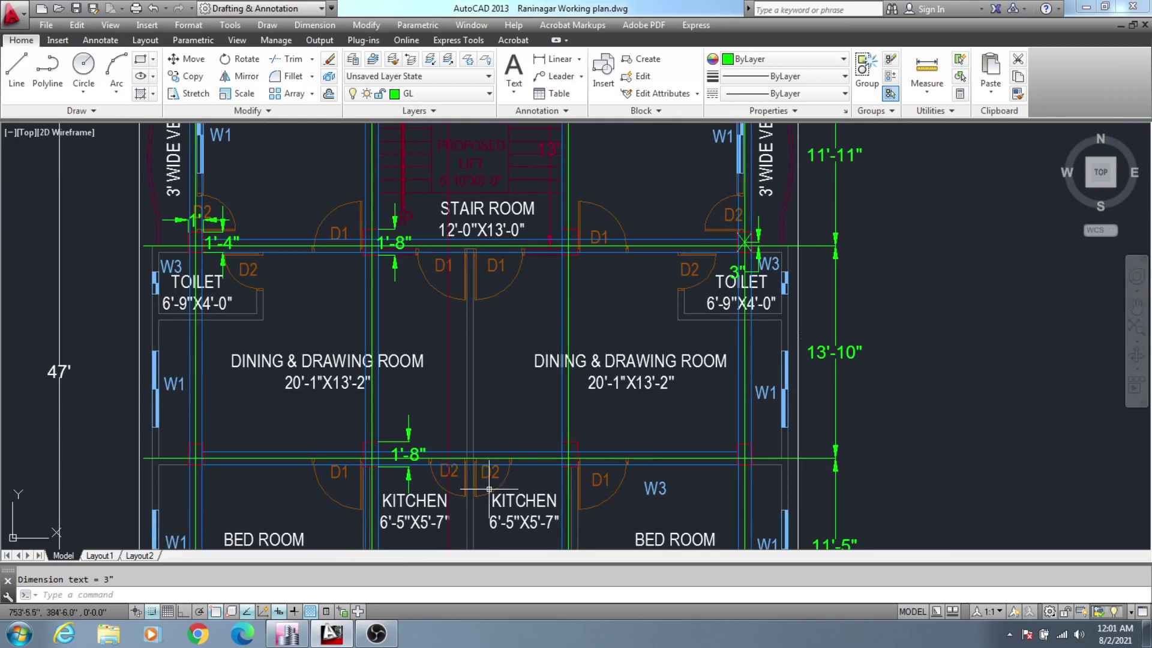
# Switch to ETABS and set the column being drawn to C3BG (15x23) with a Plan Offset Y of 0 in
pyautogui.click(287, 637)
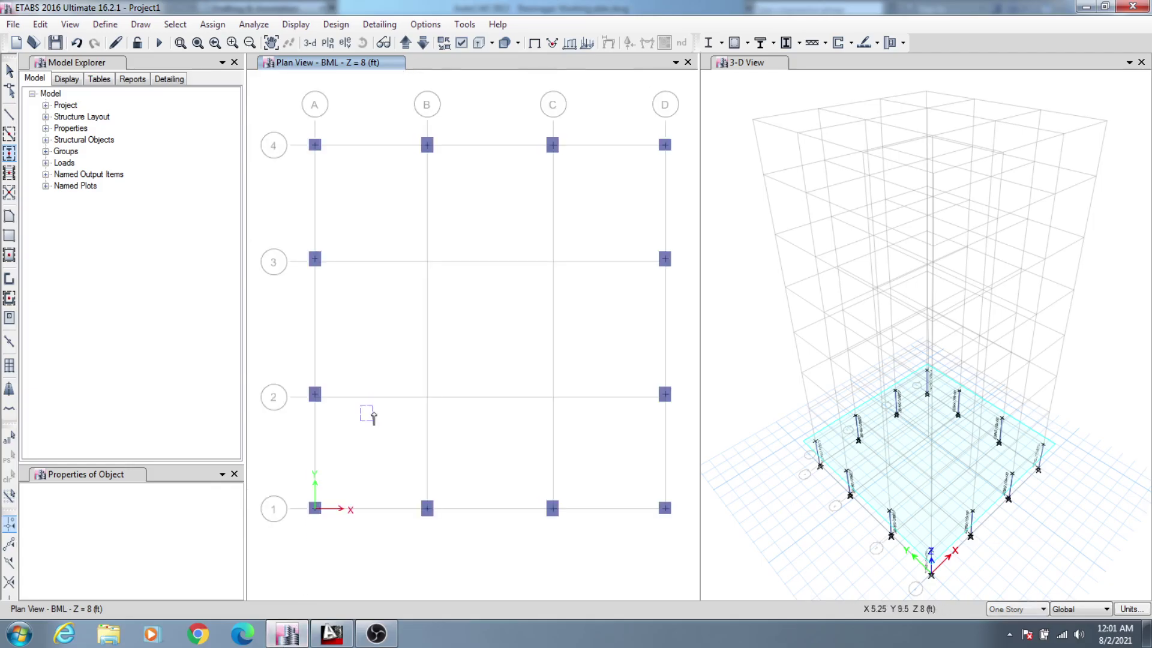
pyautogui.click(100, 476)
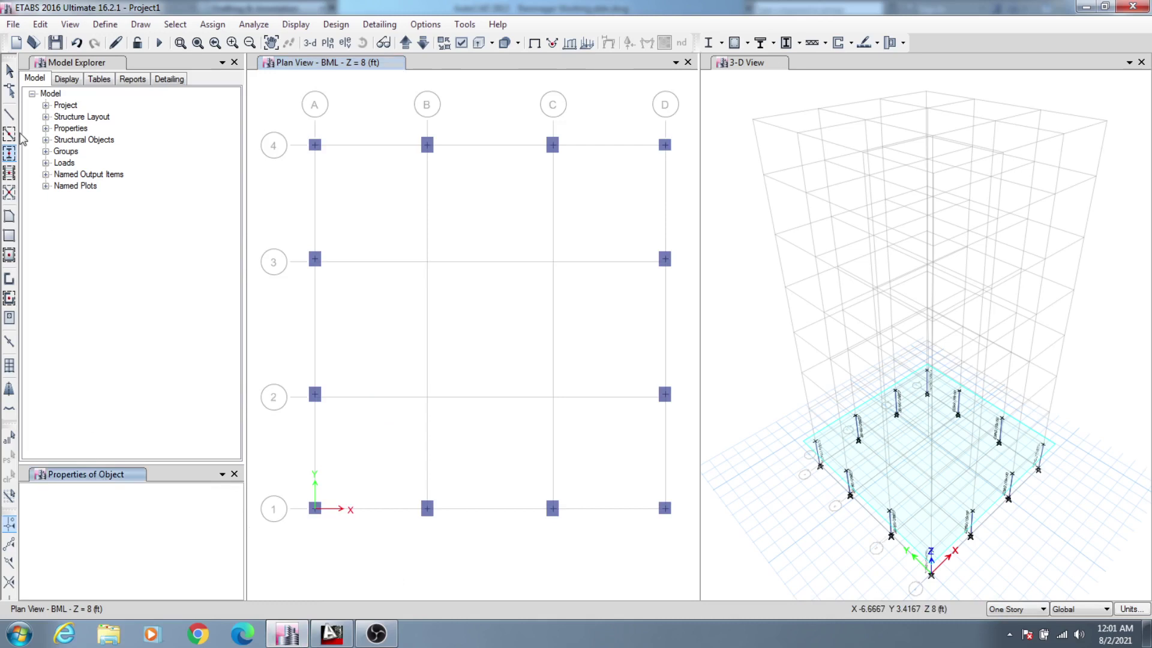
pyautogui.click(9, 134)
pyautogui.click(174, 490)
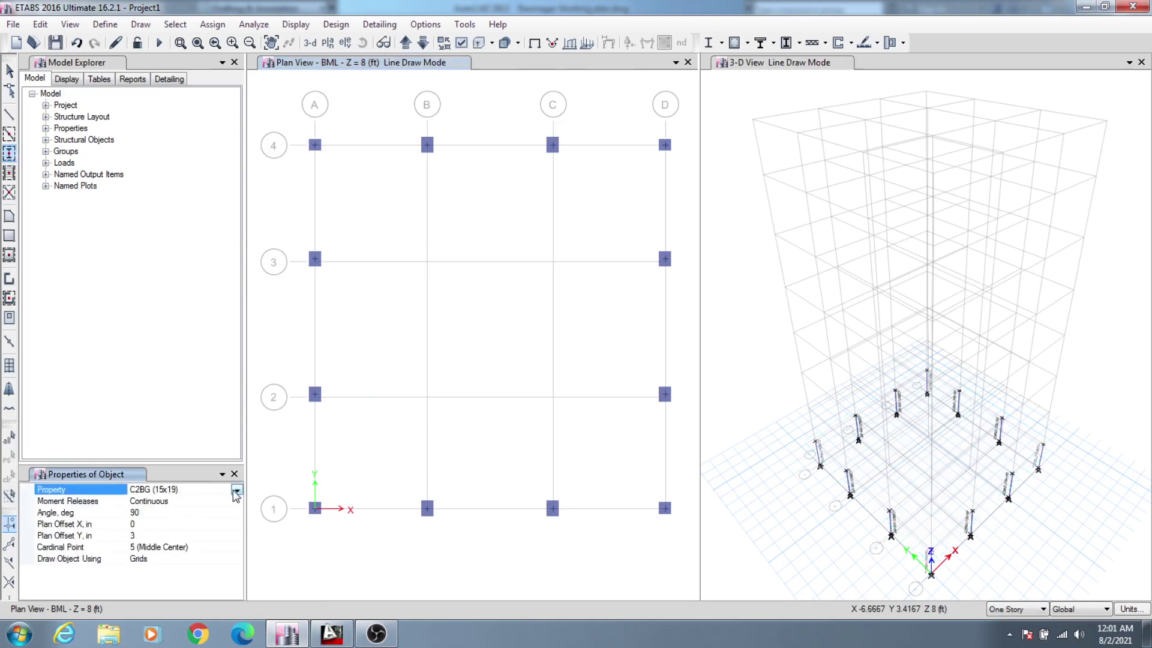
pyautogui.click(236, 490)
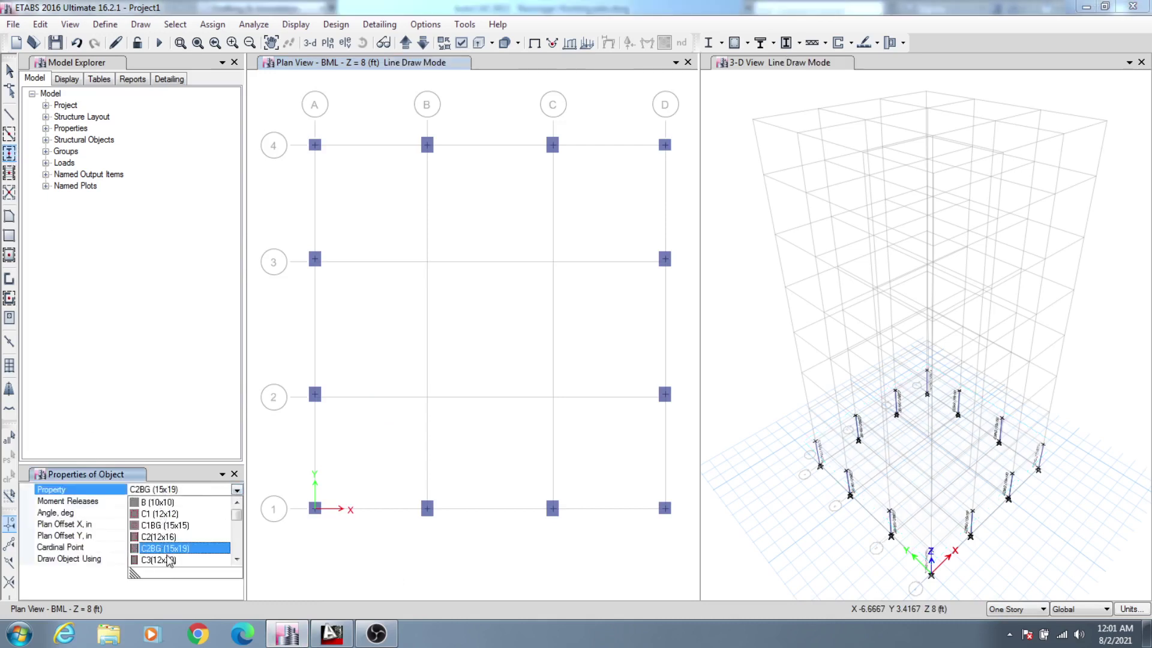
pyautogui.moveTo(236, 520); pyautogui.dragTo(236, 529)
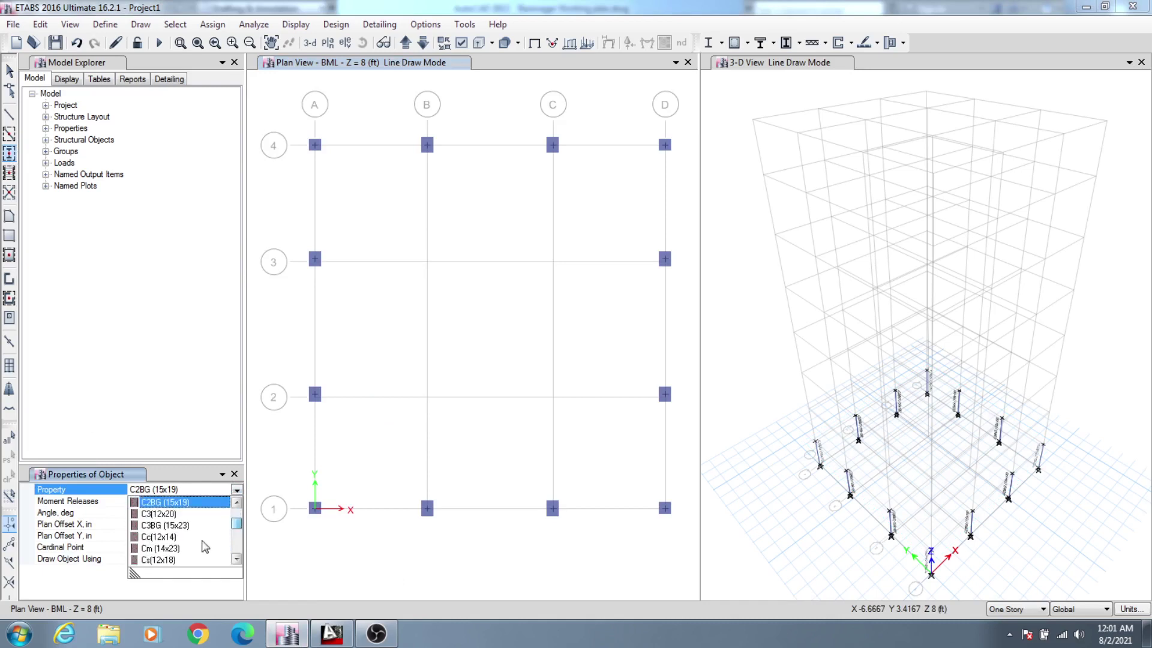
pyautogui.click(161, 525)
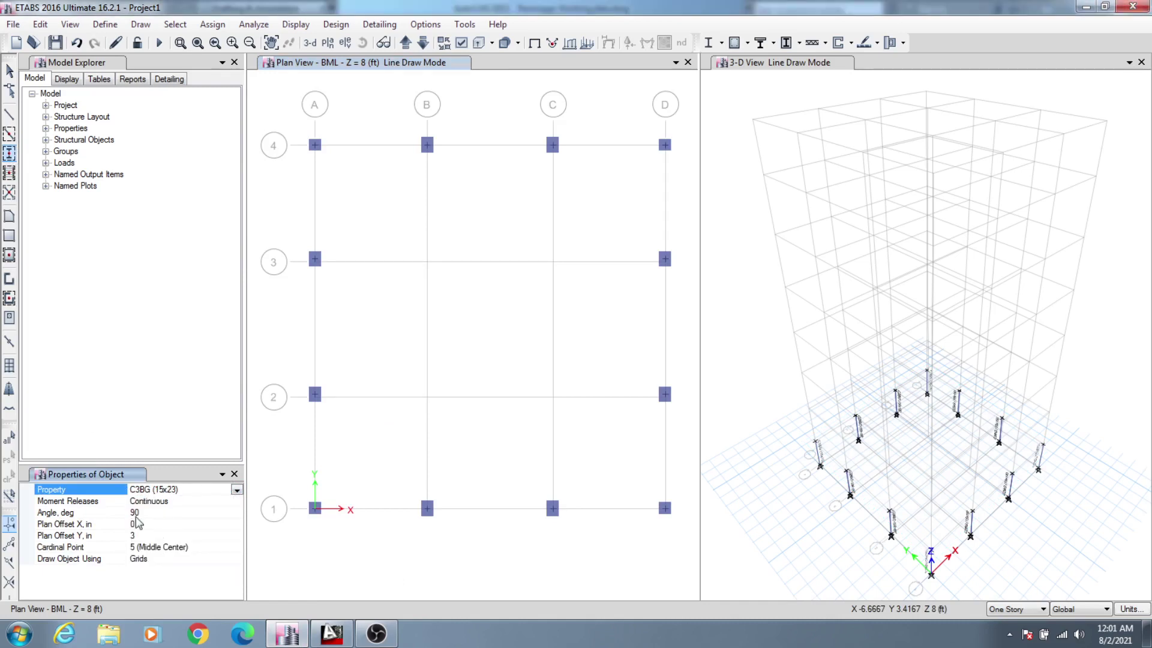
pyautogui.click(144, 534)
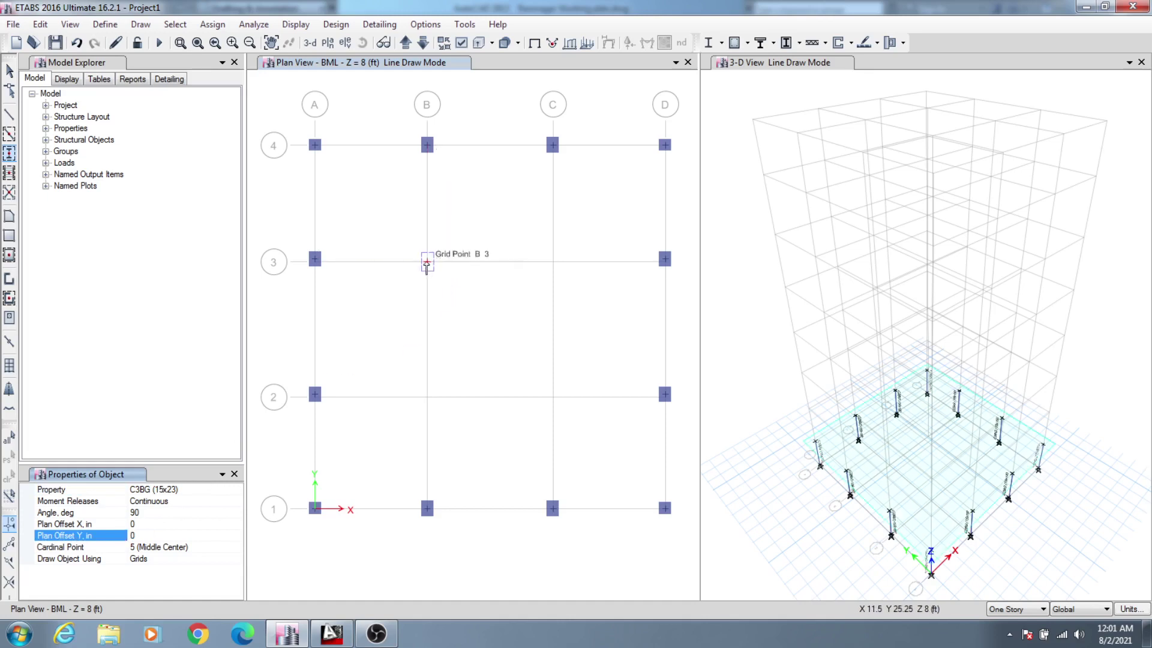
# Place the C3BG (15x23) columns at grid intersections B3, C3, B2 and C2 of the BML plan
pyautogui.click(427, 263)
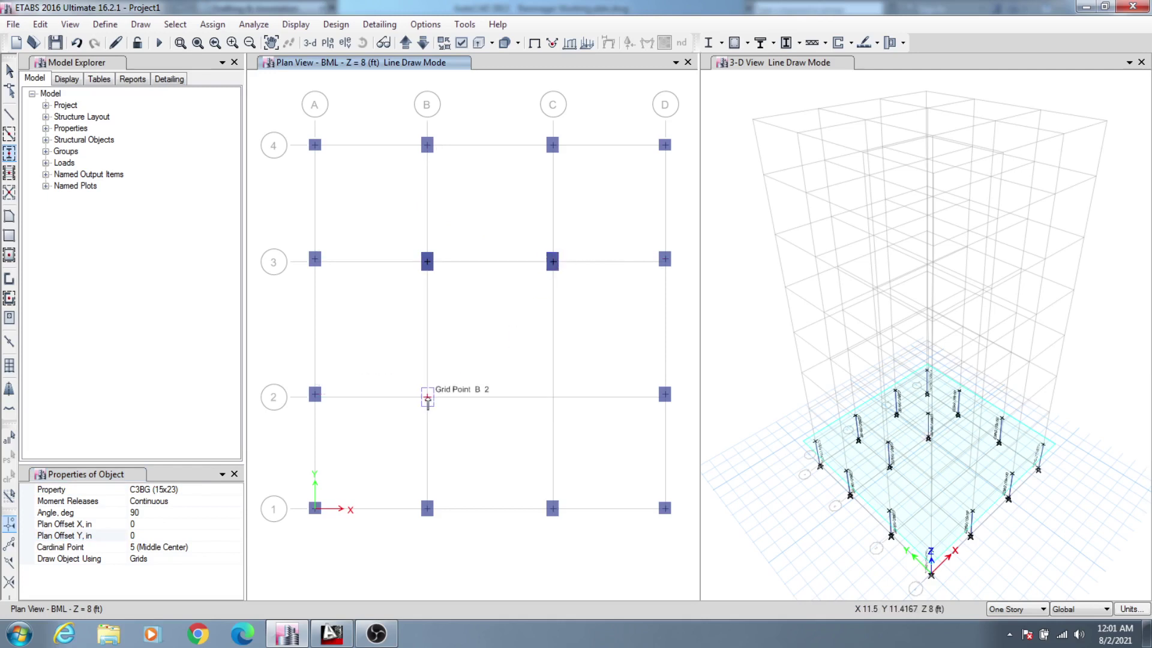
pyautogui.click(427, 398)
pyautogui.click(553, 398)
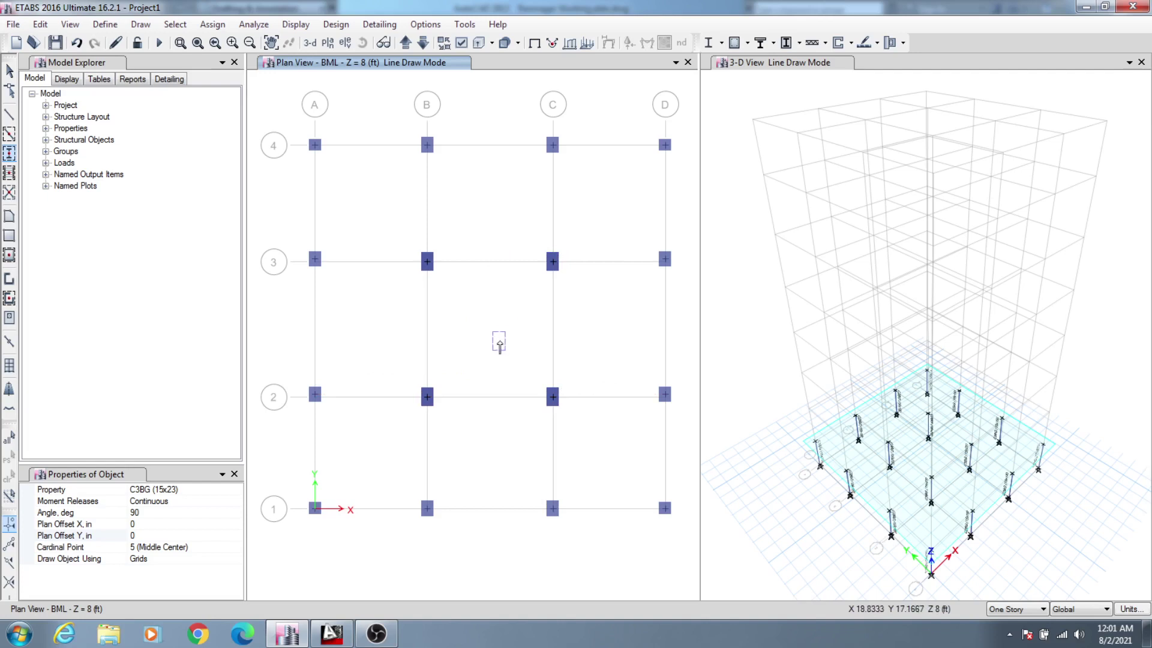
pyautogui.press('Escape')
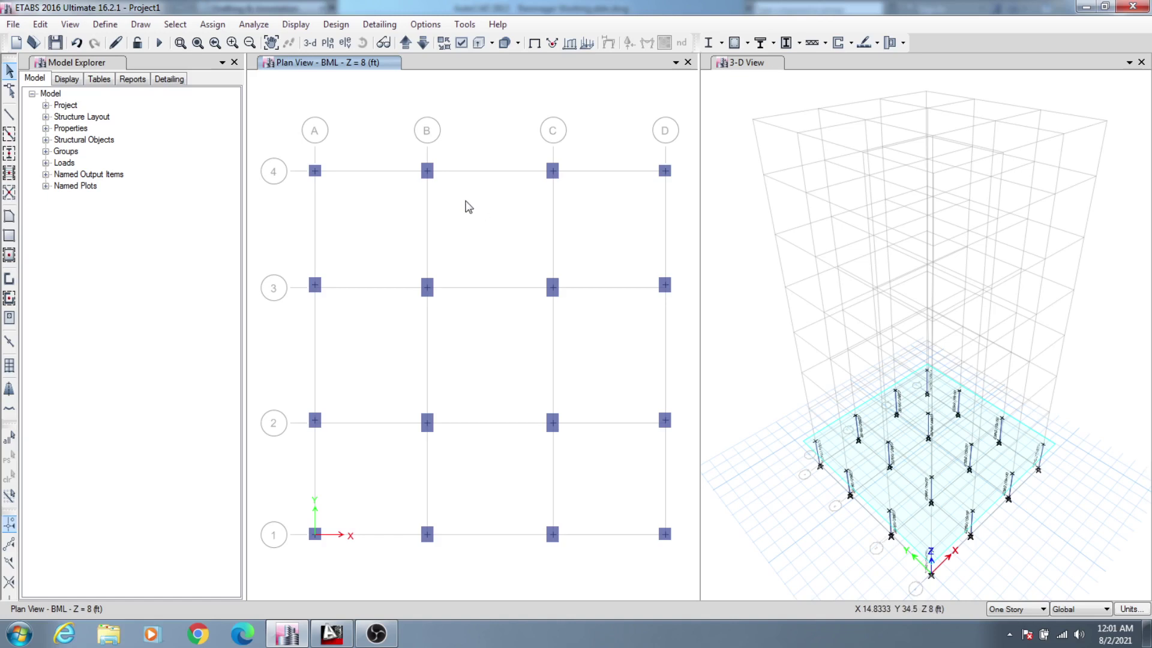
# Switch to AutoCAD and examine how the columns at the stair room's upper corners sit relative to their grid intersections
pyautogui.click(327, 634)
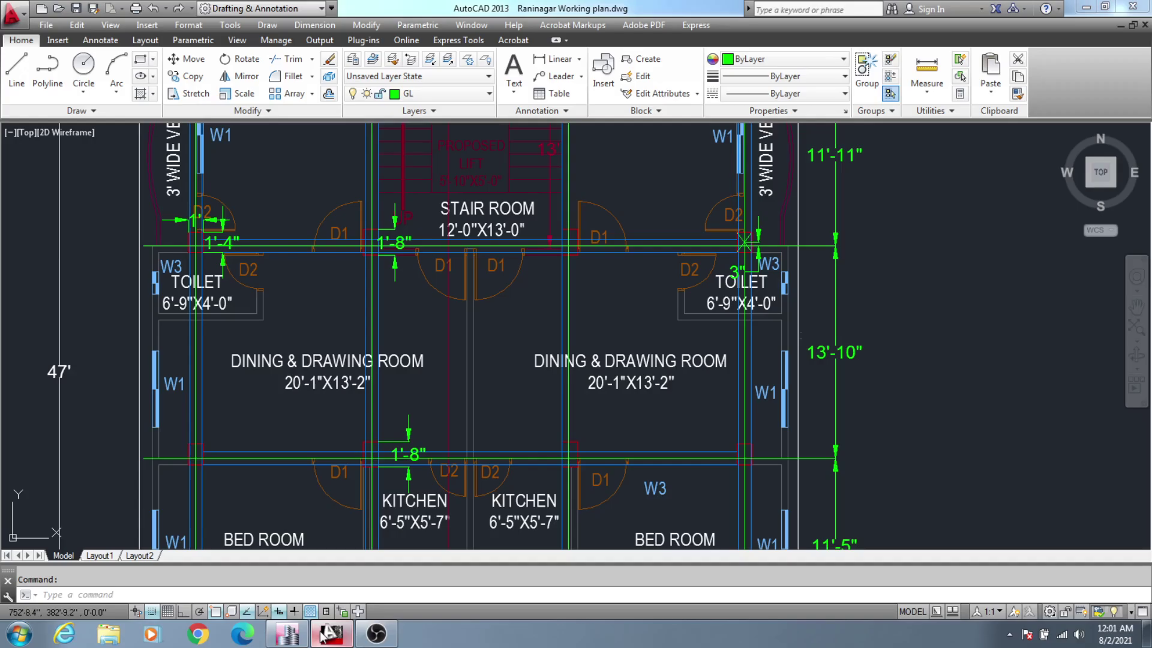
pyautogui.moveTo(453, 379); pyautogui.dragTo(453, 558, button='middle')
pyautogui.scroll(2, 445, 258)
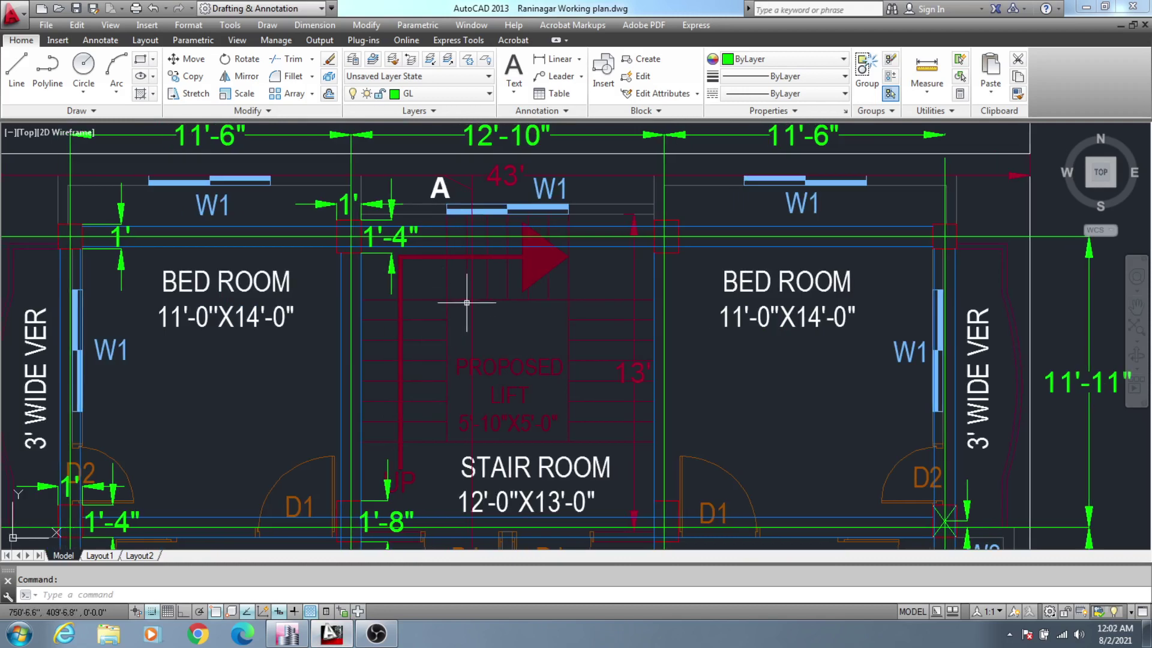
pyautogui.moveTo(472, 307); pyautogui.dragTo(478, 309, button='middle')
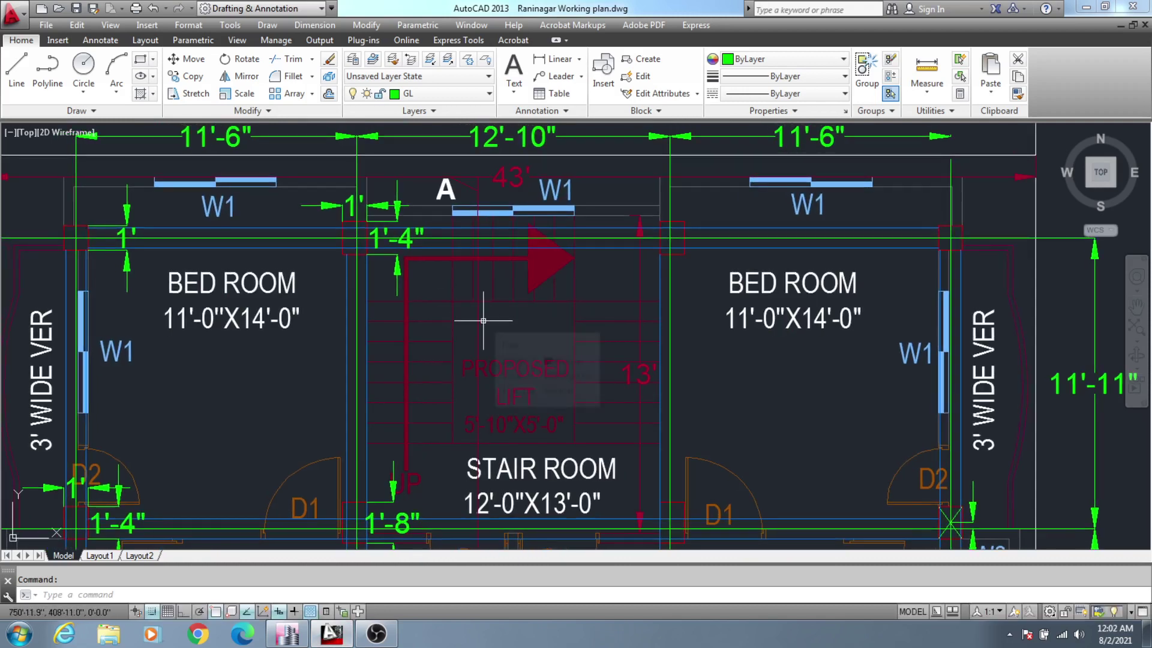
pyautogui.moveTo(398, 301); pyautogui.dragTo(412, 300, button='middle')
pyautogui.scroll(4, 378, 249)
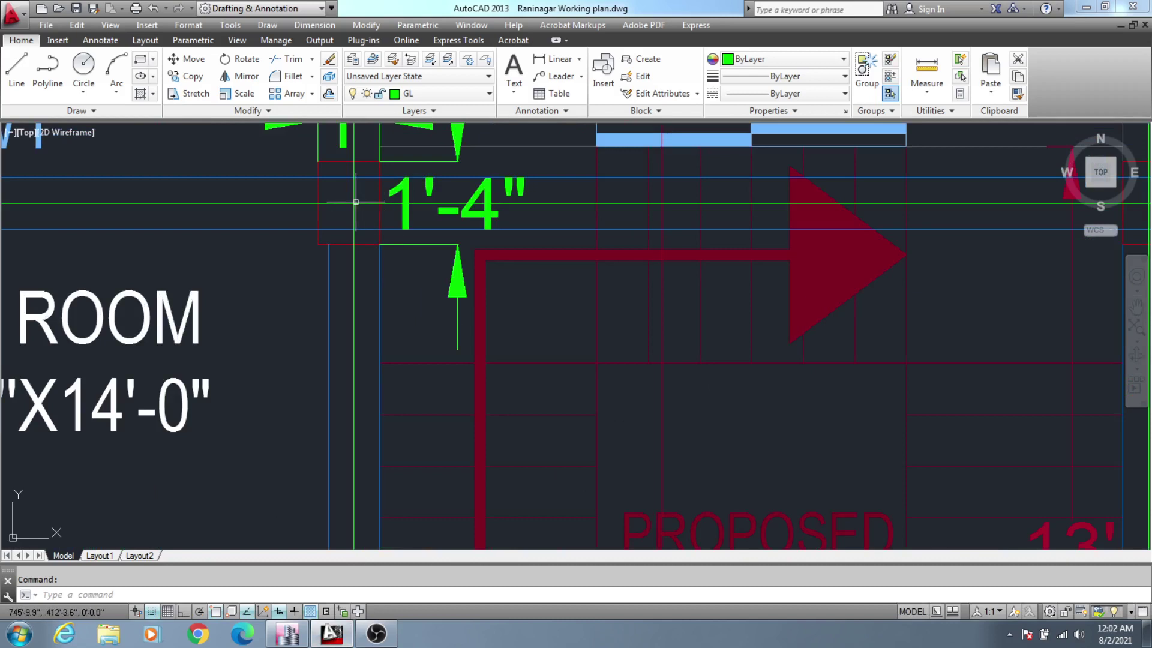
pyautogui.scroll(-4, 552, 290)
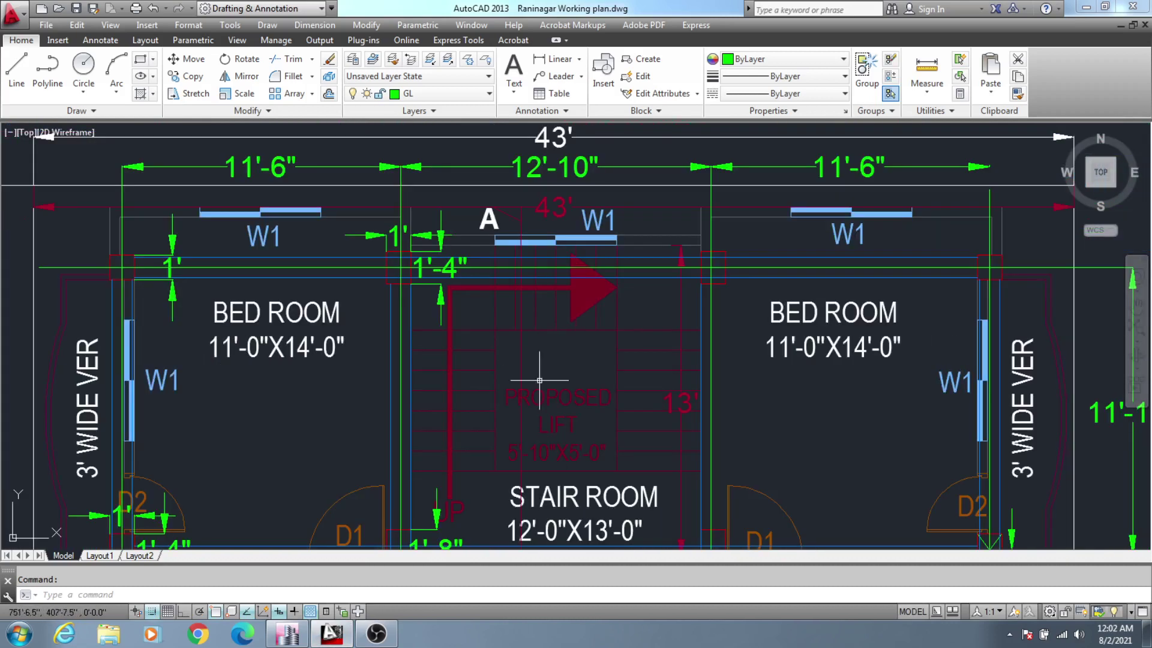
pyautogui.moveTo(494, 332)
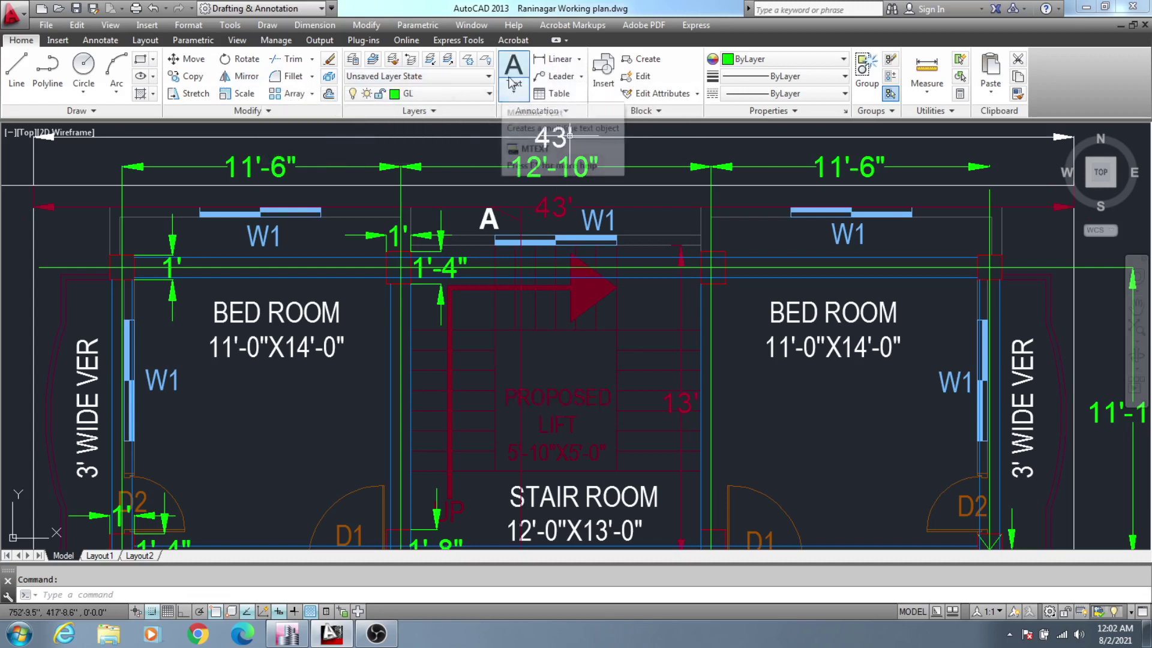
pyautogui.click(556, 58)
pyautogui.scroll(2, 480, 270)
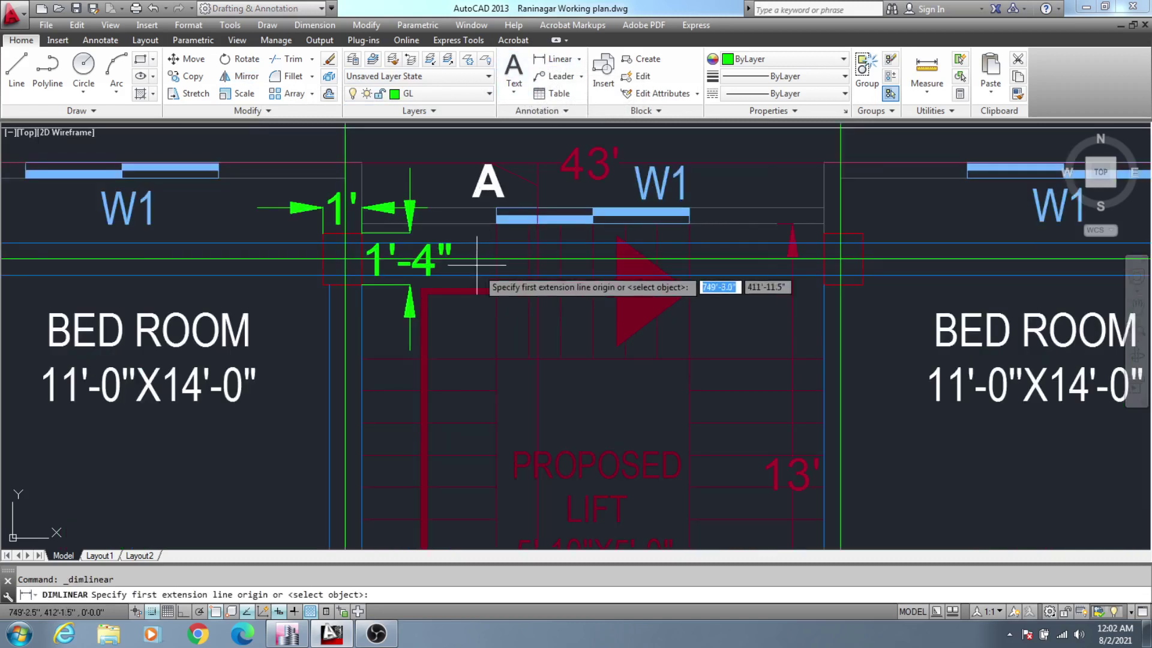
pyautogui.moveTo(459, 240); pyautogui.dragTo(465, 219, button='middle')
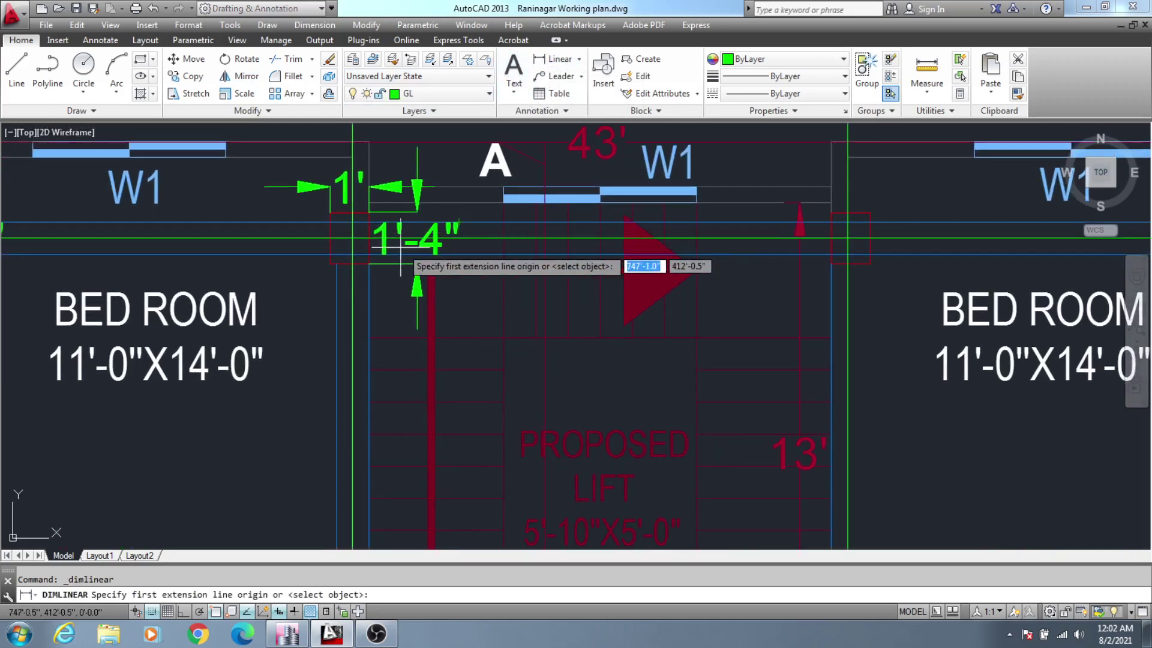
pyautogui.click(352, 238)
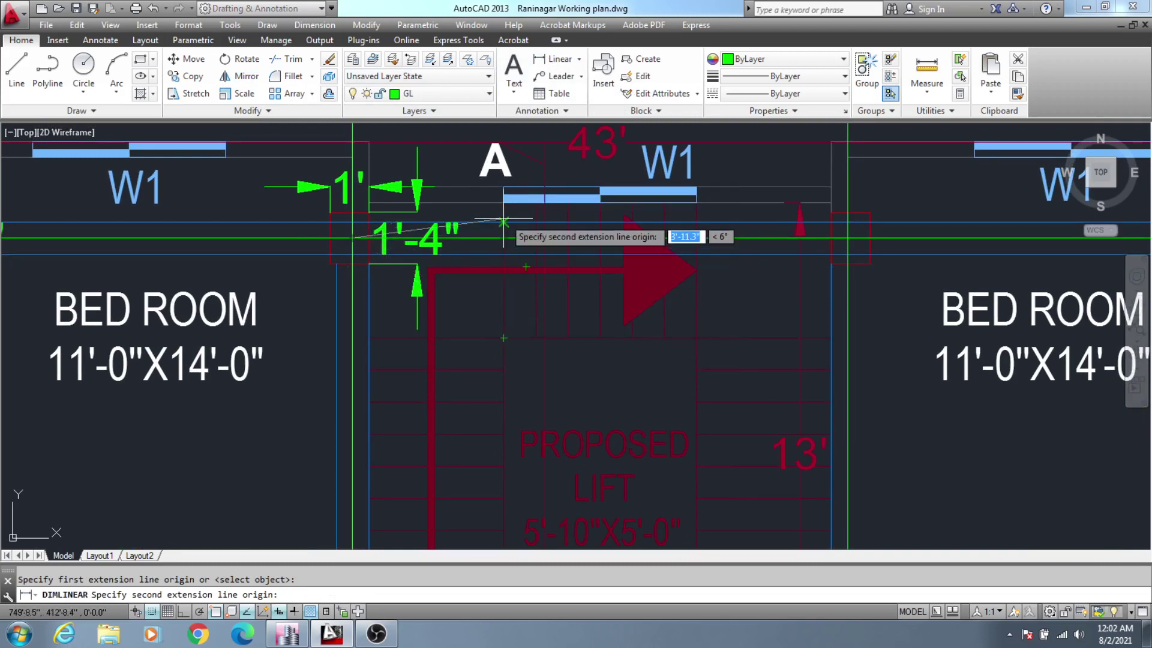
# Add a horizontal linear dimension from the stair room's upper-left column grid intersection to the proposed lift's left edge, placed below the grid line
pyautogui.click(544, 60)
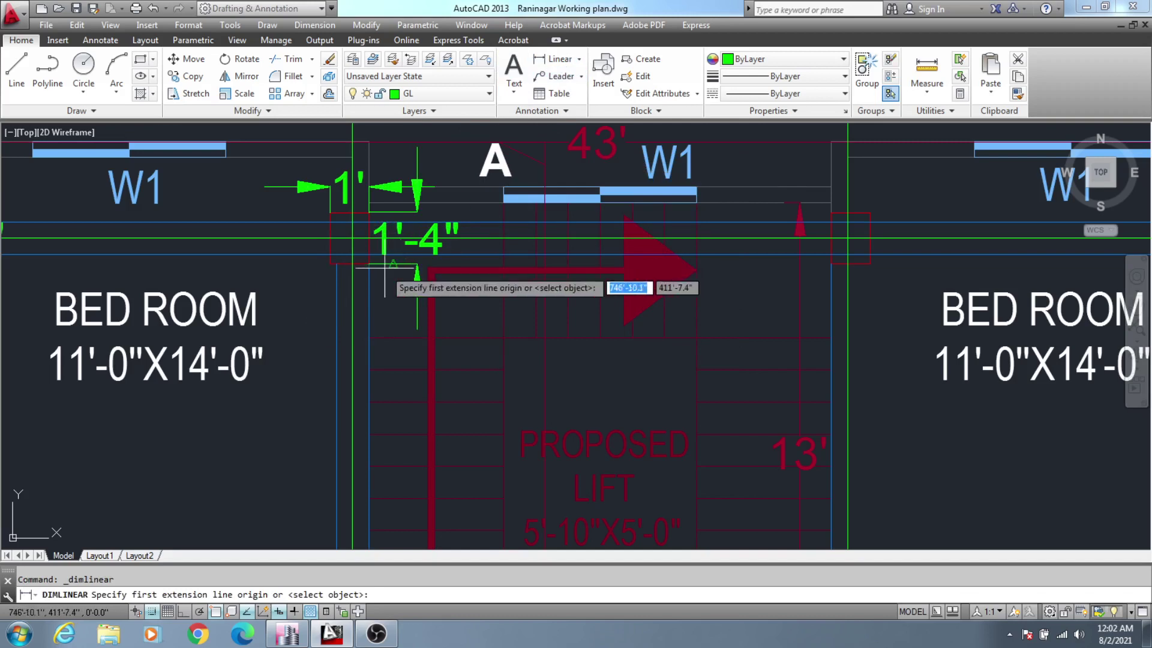
pyautogui.click(351, 239)
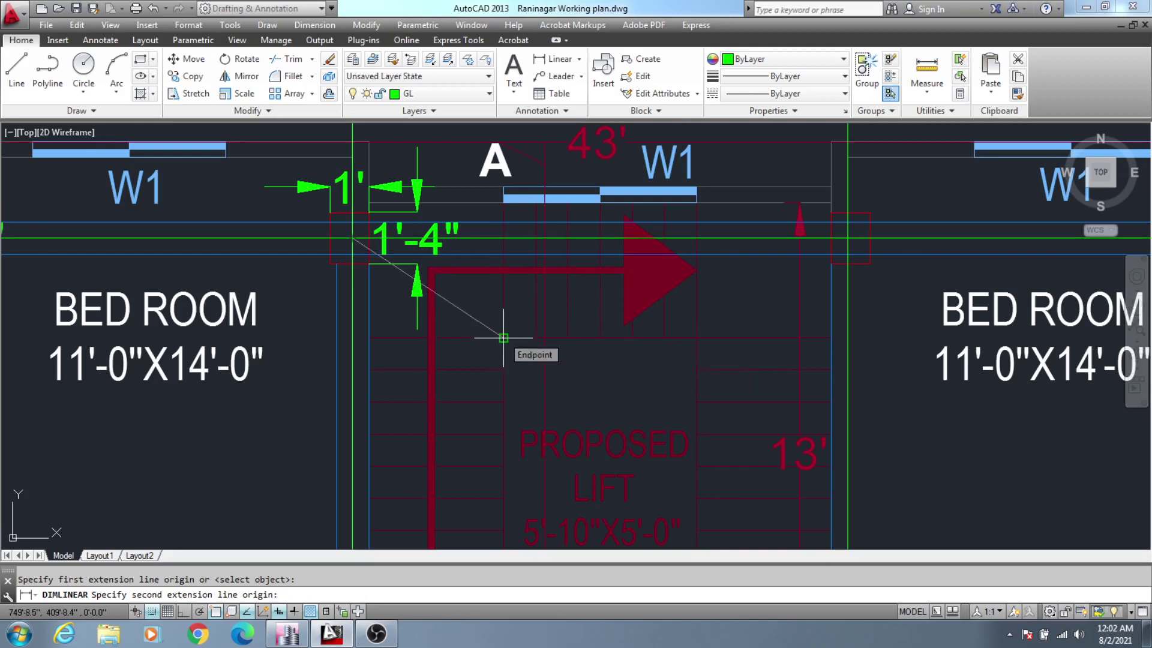
pyautogui.click(503, 238)
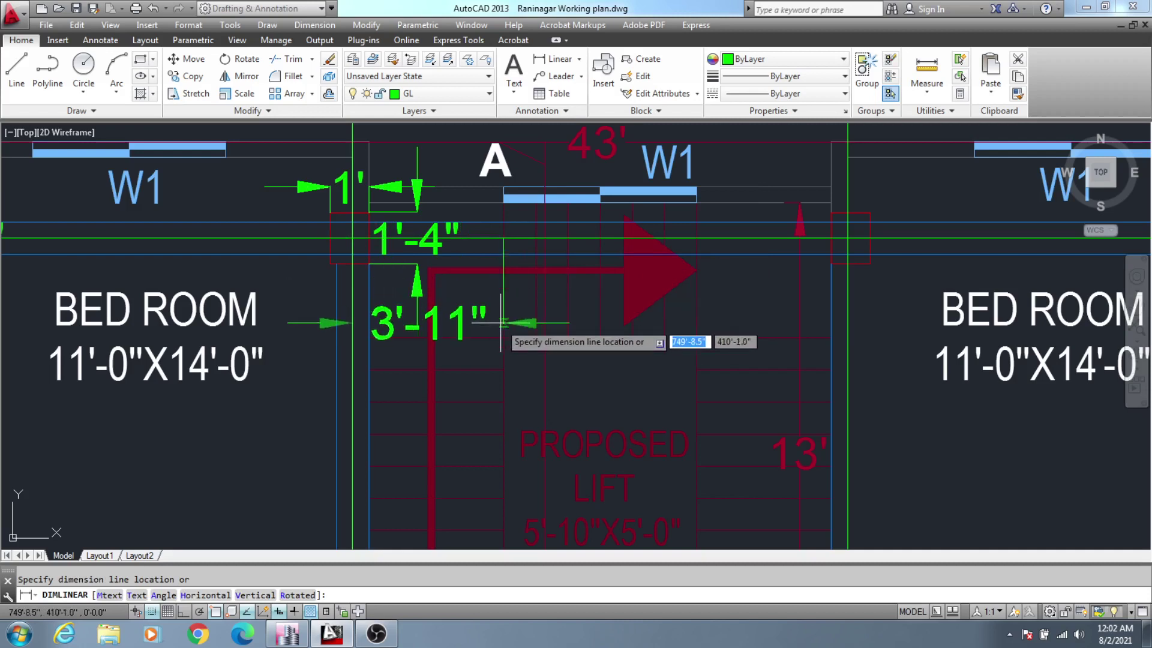
pyautogui.click(501, 303)
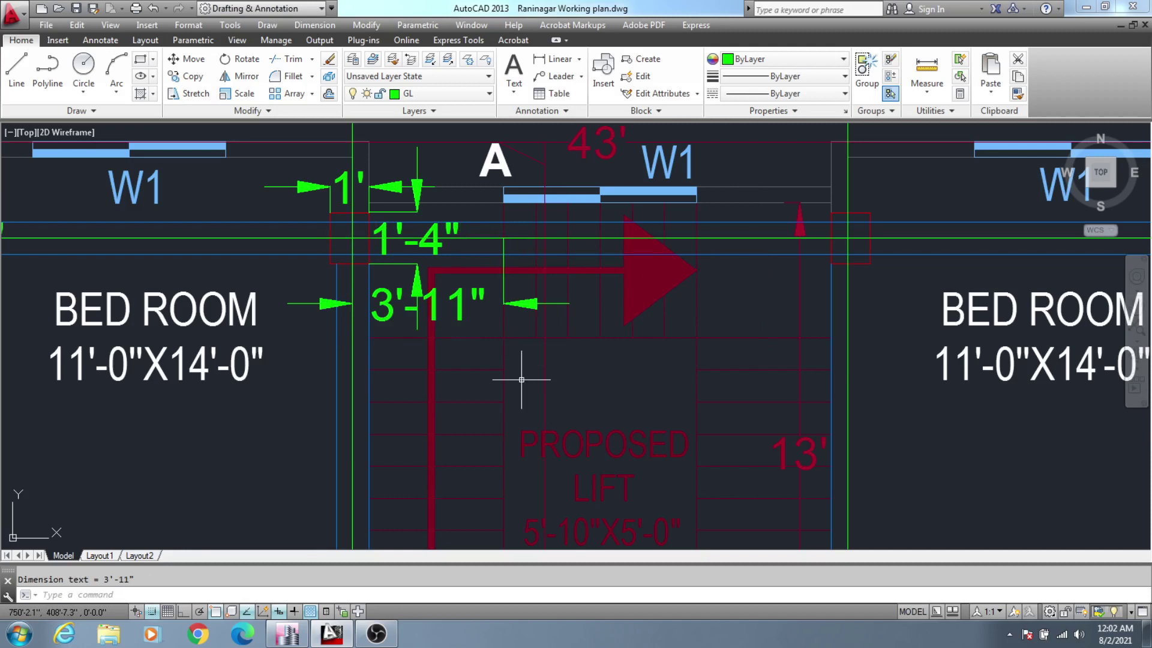
pyautogui.scroll(-3, 525, 379)
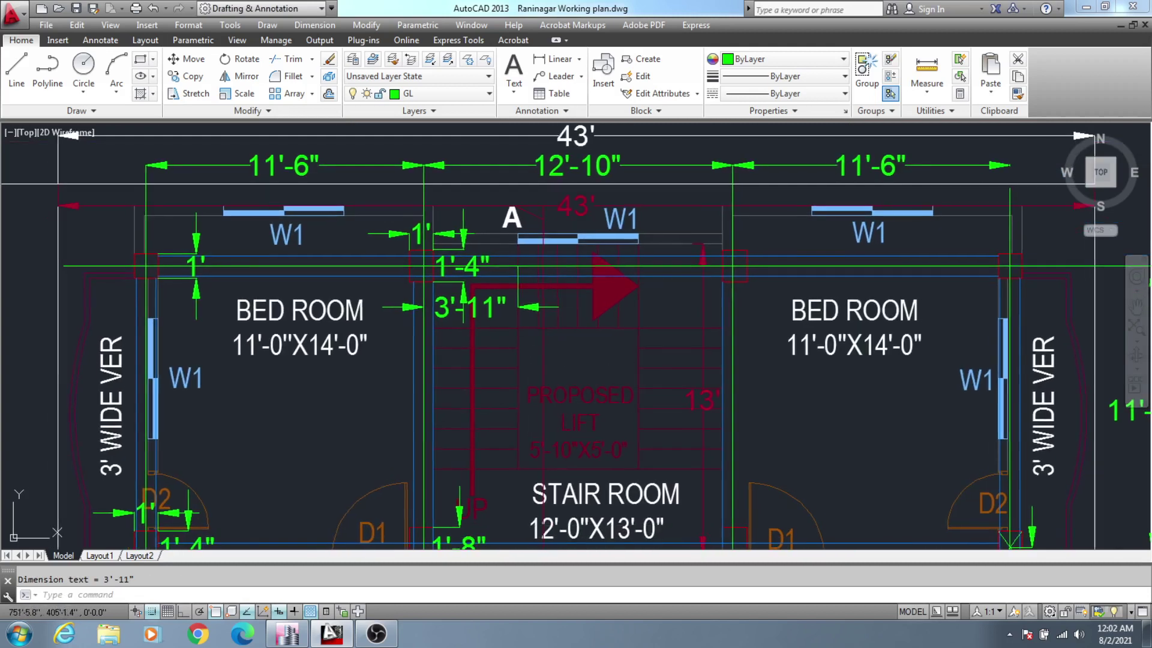
pyautogui.moveTo(630, 363); pyautogui.dragTo(635, 357, button='middle')
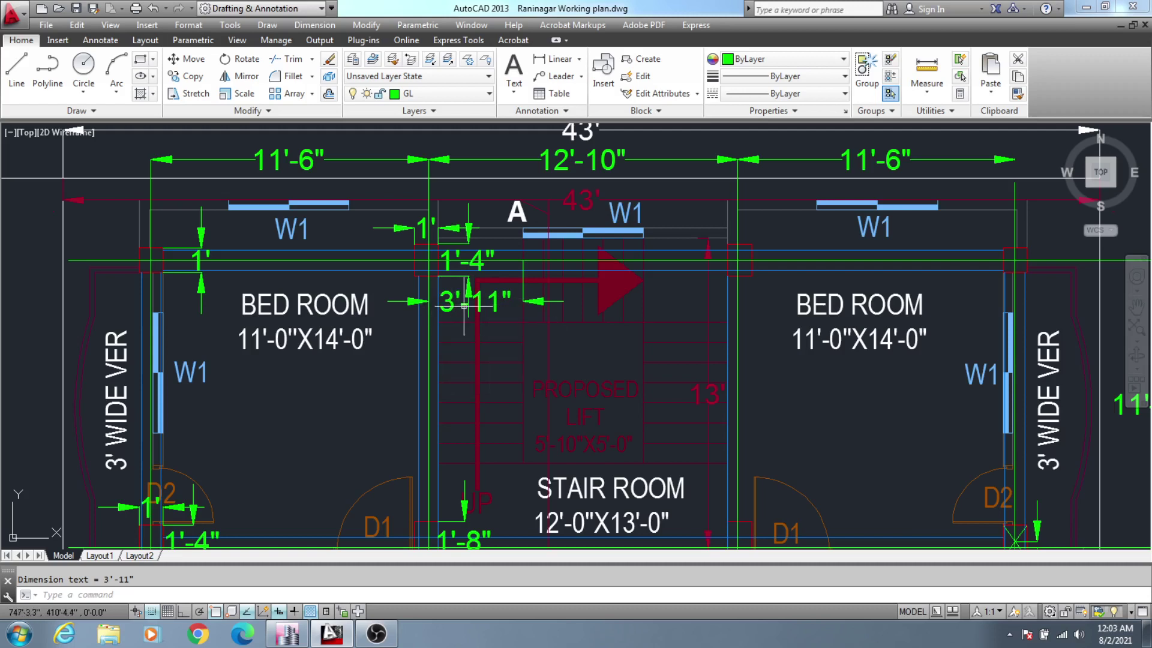
pyautogui.moveTo(530, 336); pyautogui.dragTo(535, 335, button='middle')
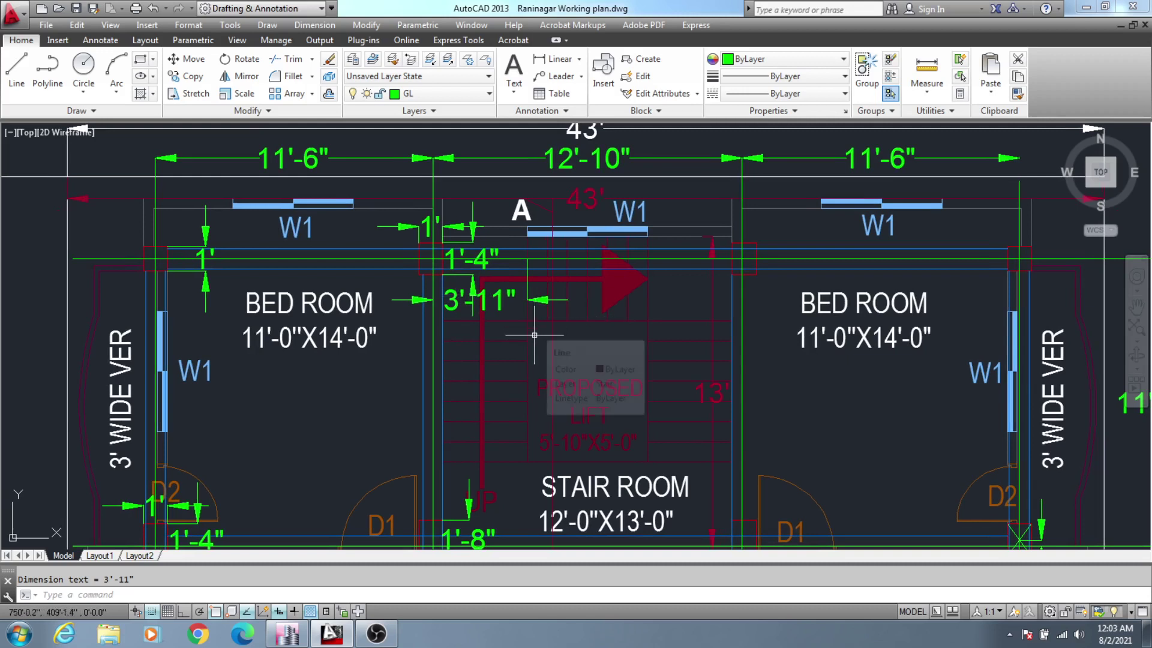
pyautogui.moveTo(540, 344); pyautogui.dragTo(538, 343, button='middle')
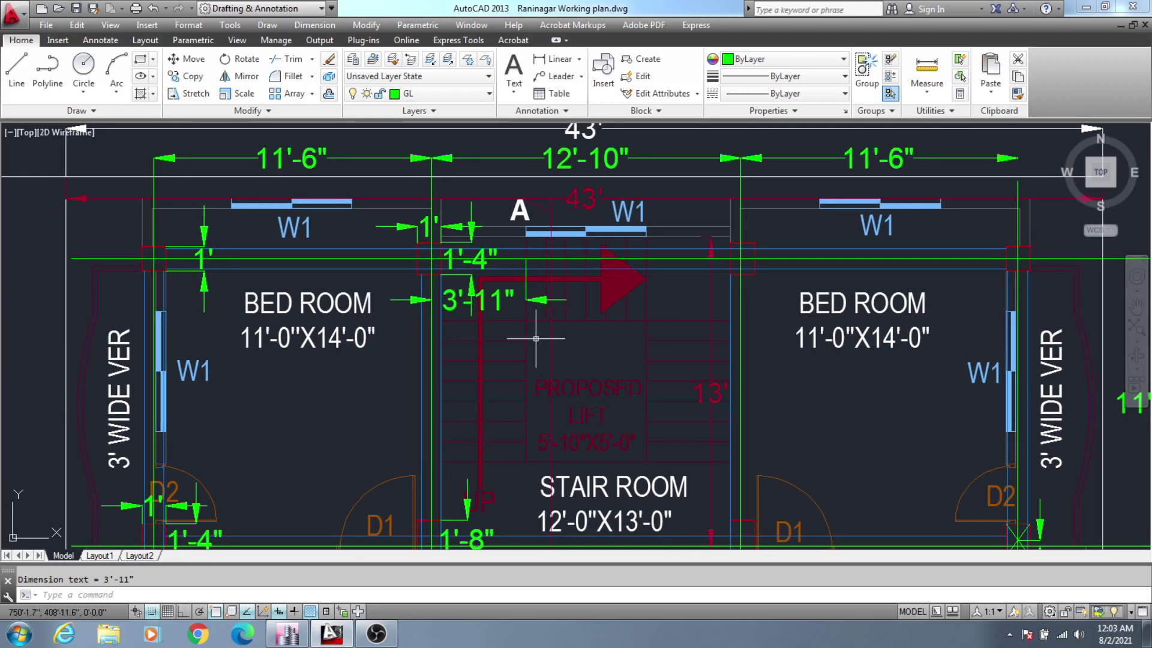